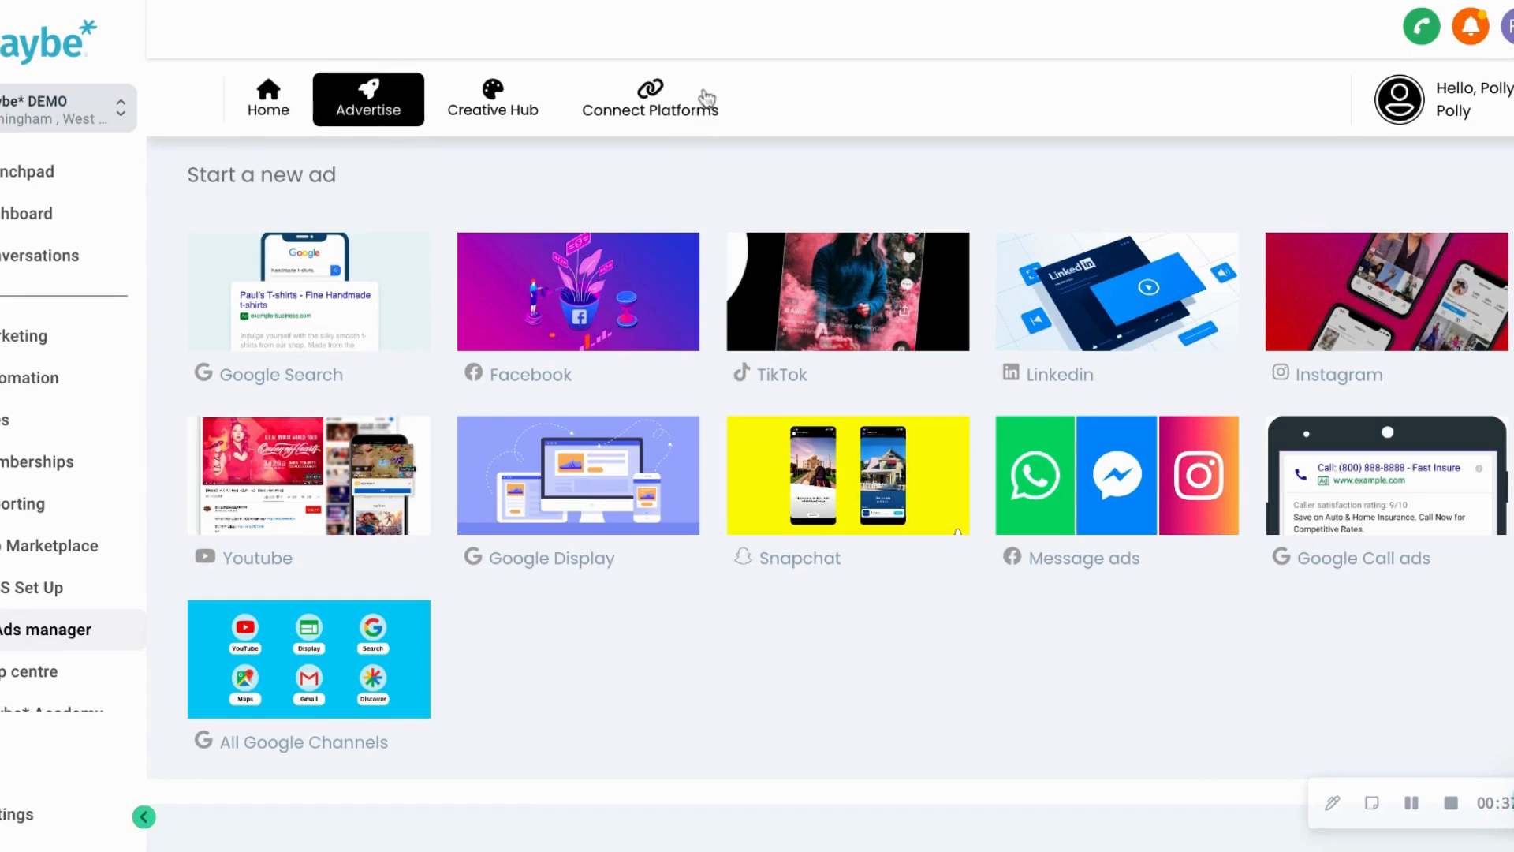
# Look over the advertising dashboard, the Creative Hub's ad mockup types and the connected ad platforms
pyautogui.click(266, 109)
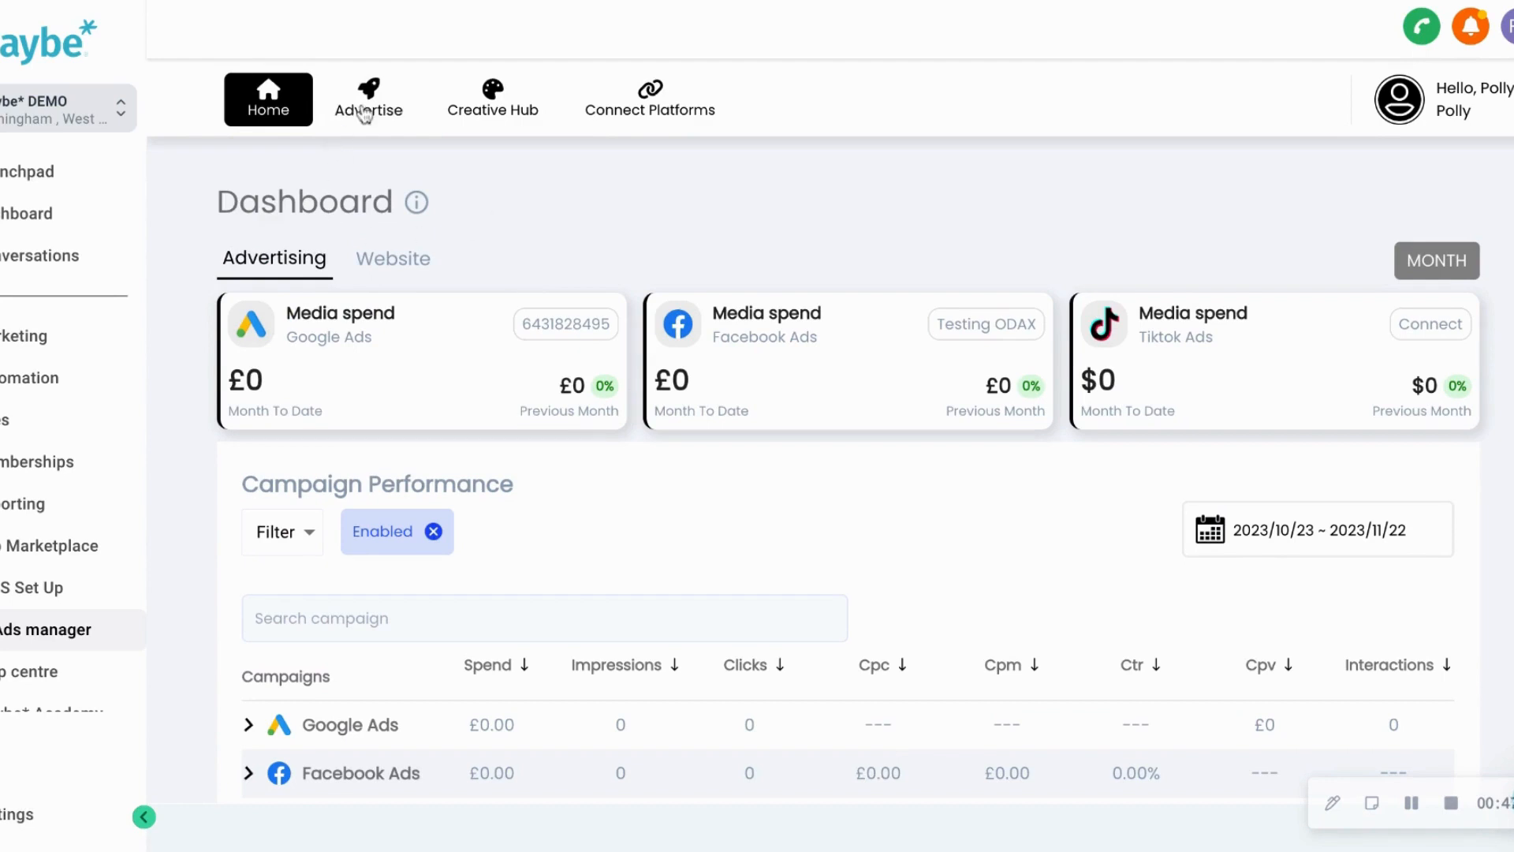
pyautogui.click(524, 94)
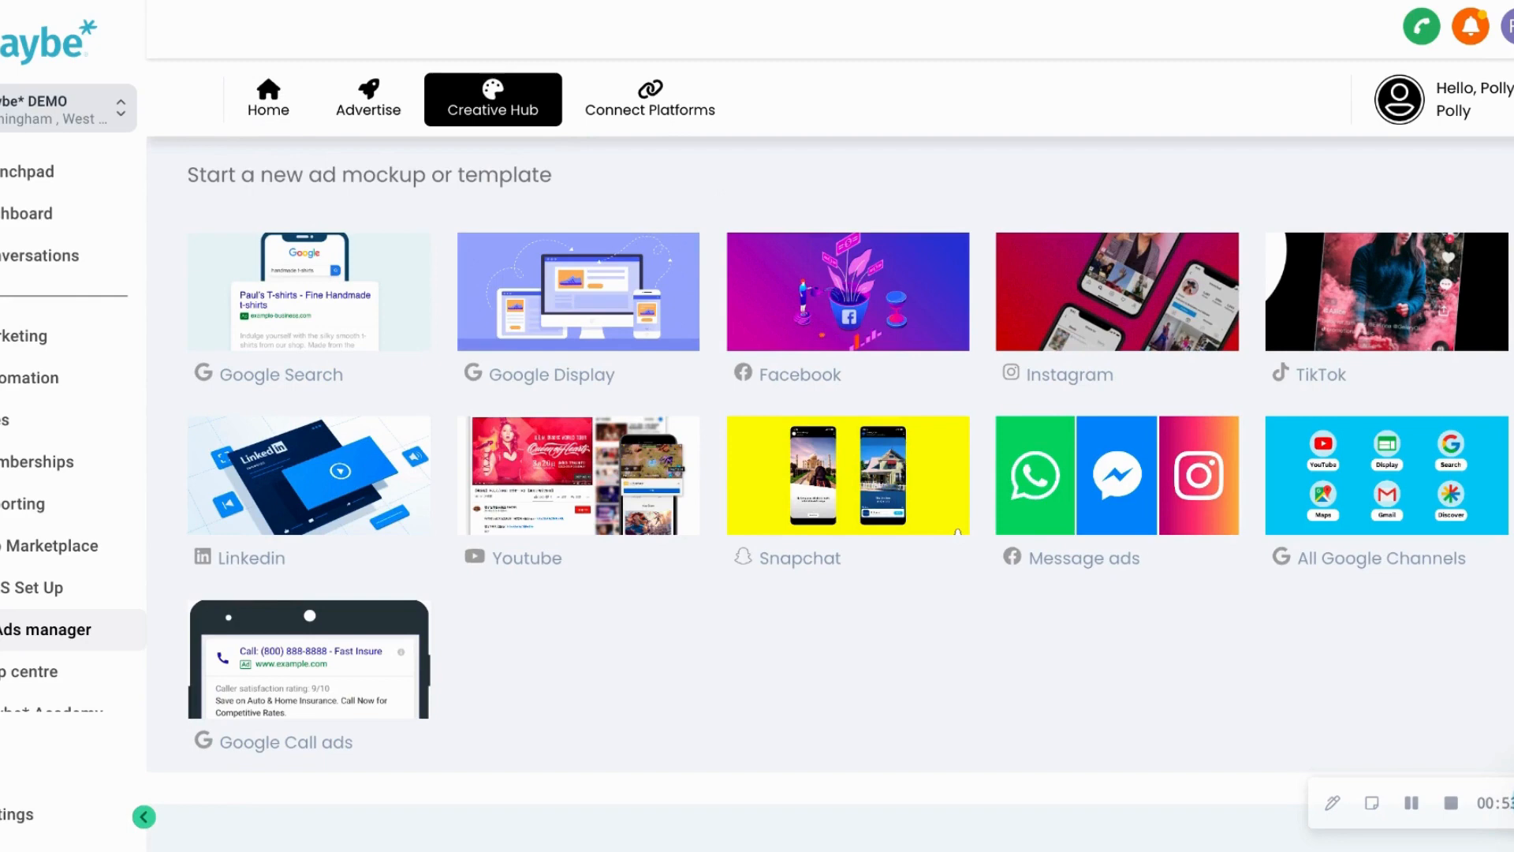
pyautogui.click(650, 103)
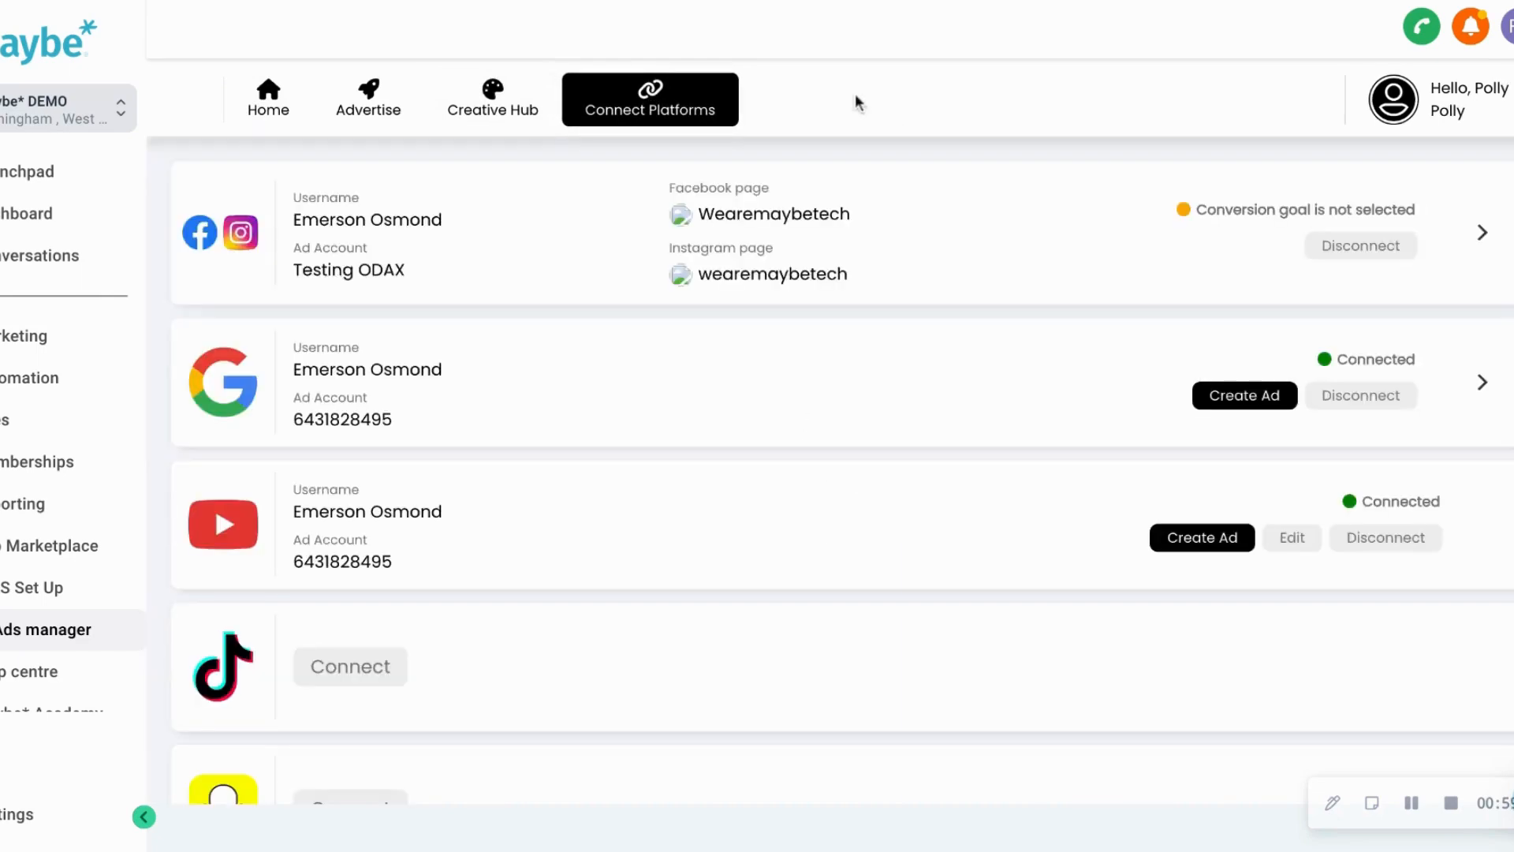
# Expand the Facebook and Instagram connection and review its page, Instagram and ads objective settings
pyautogui.click(1074, 240)
pyautogui.scroll(-2, 926, 444)
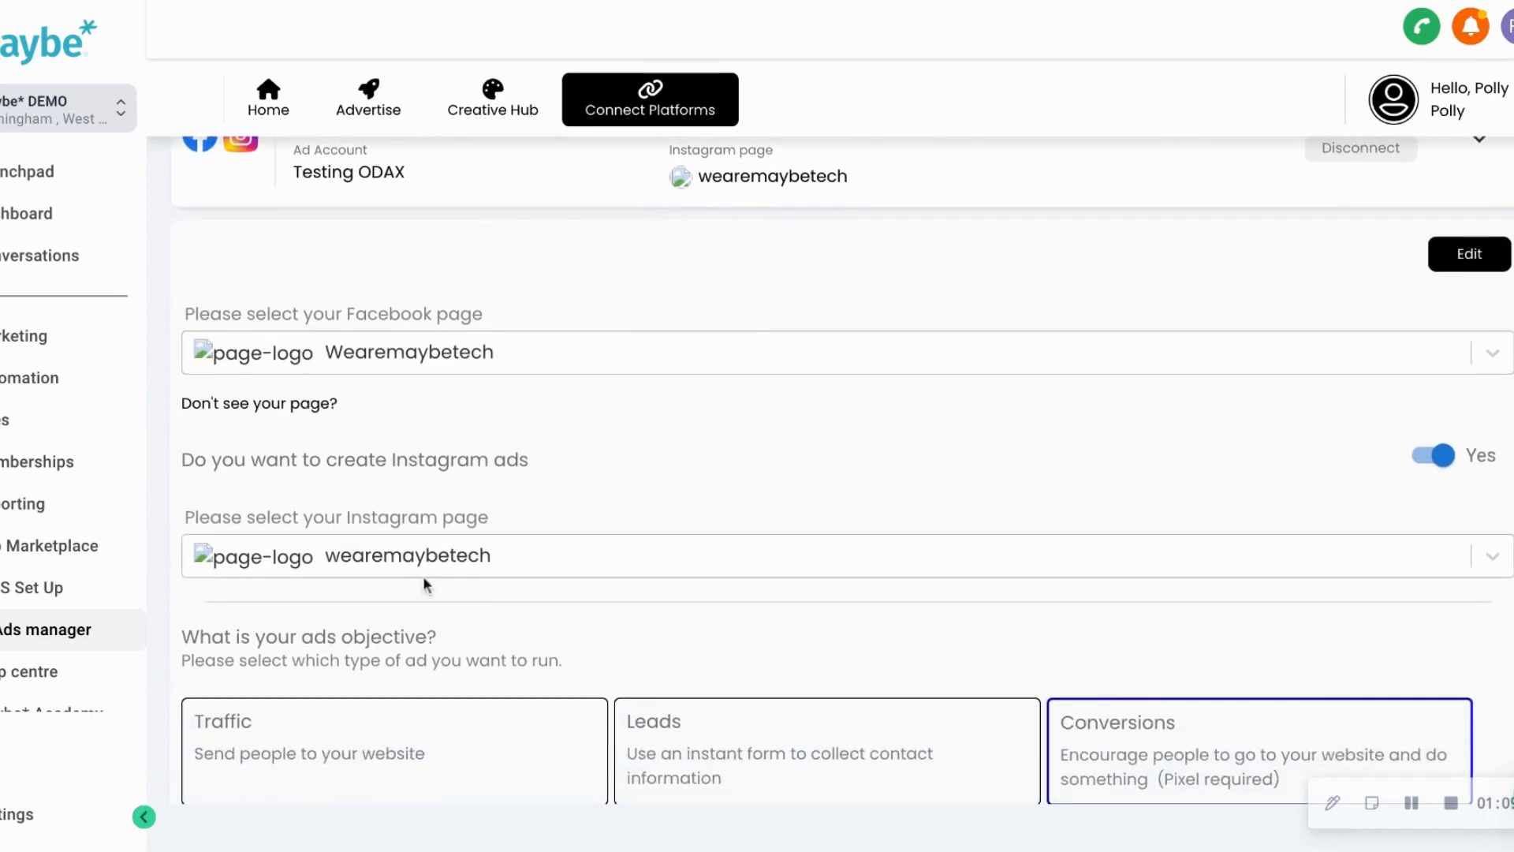
pyautogui.scroll(-2, 520, 573)
pyautogui.scroll(-1, 520, 573)
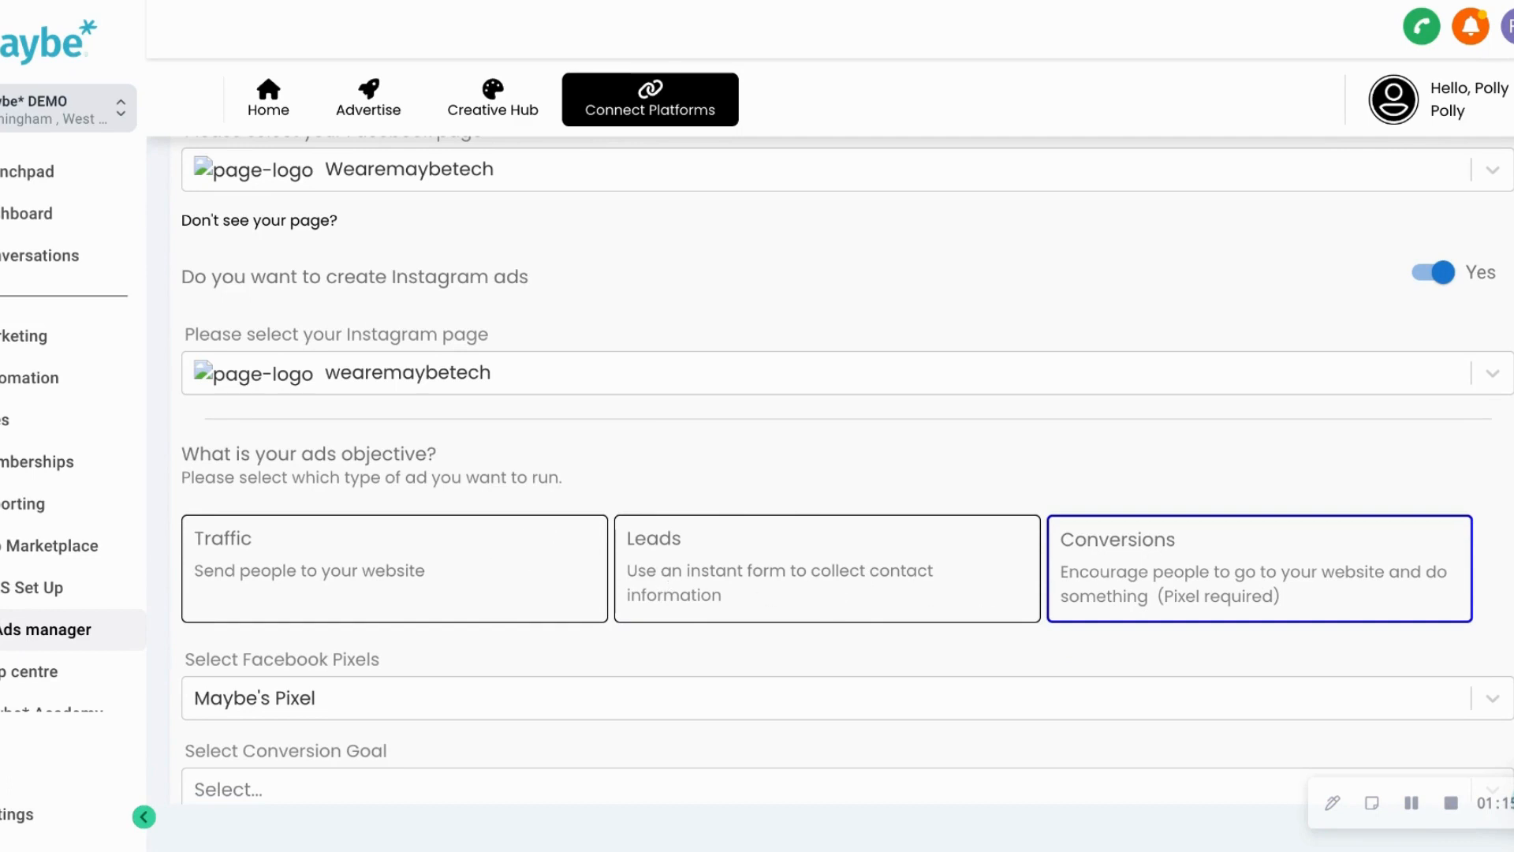
pyautogui.scroll(-1, 839, 394)
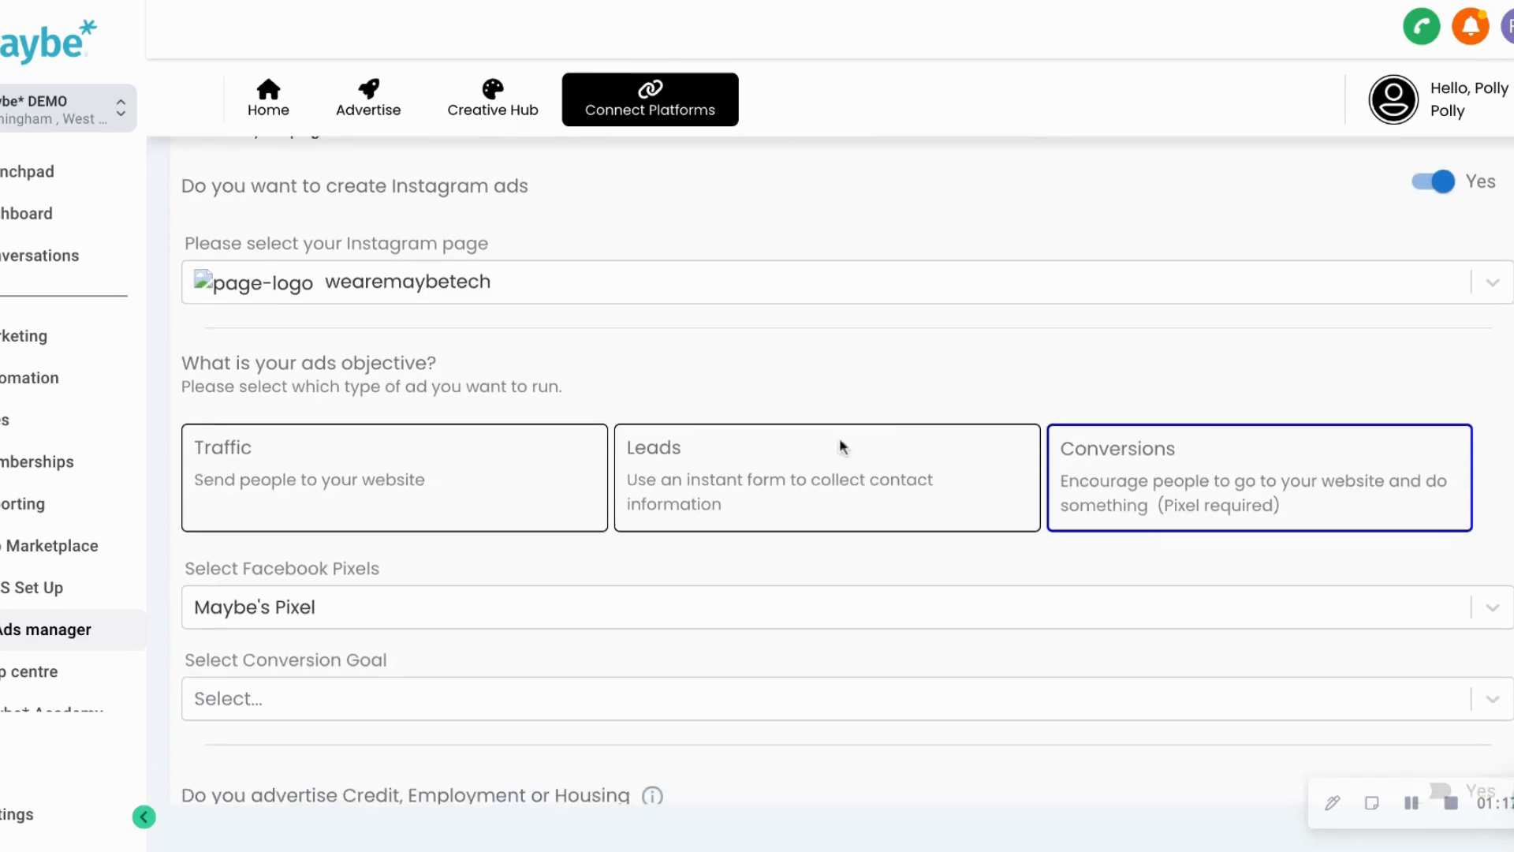
pyautogui.scroll(-1, 1125, 368)
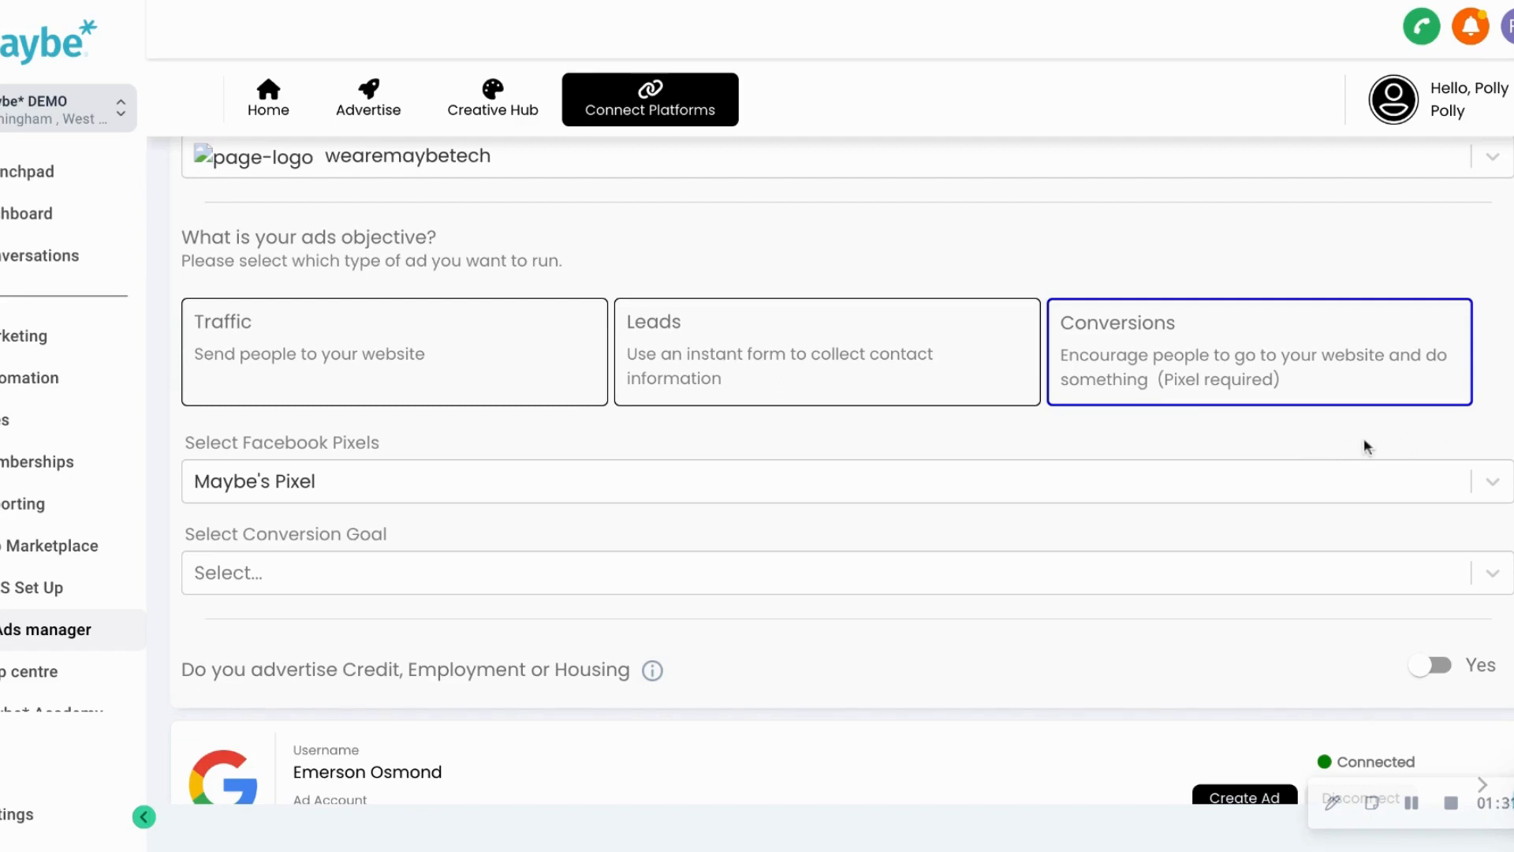
pyautogui.click(1493, 485)
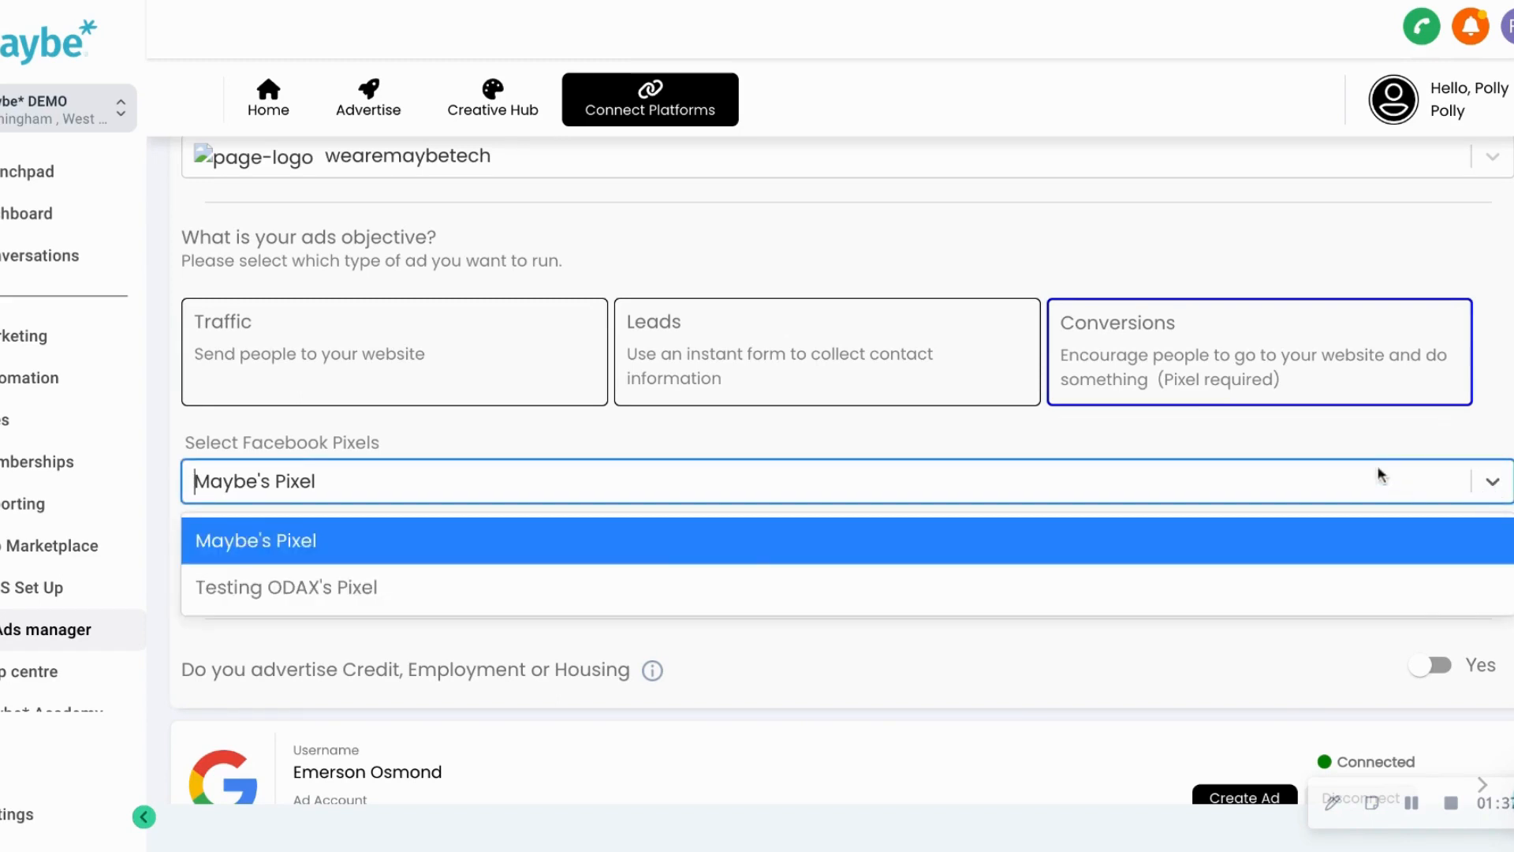
pyautogui.click(649, 552)
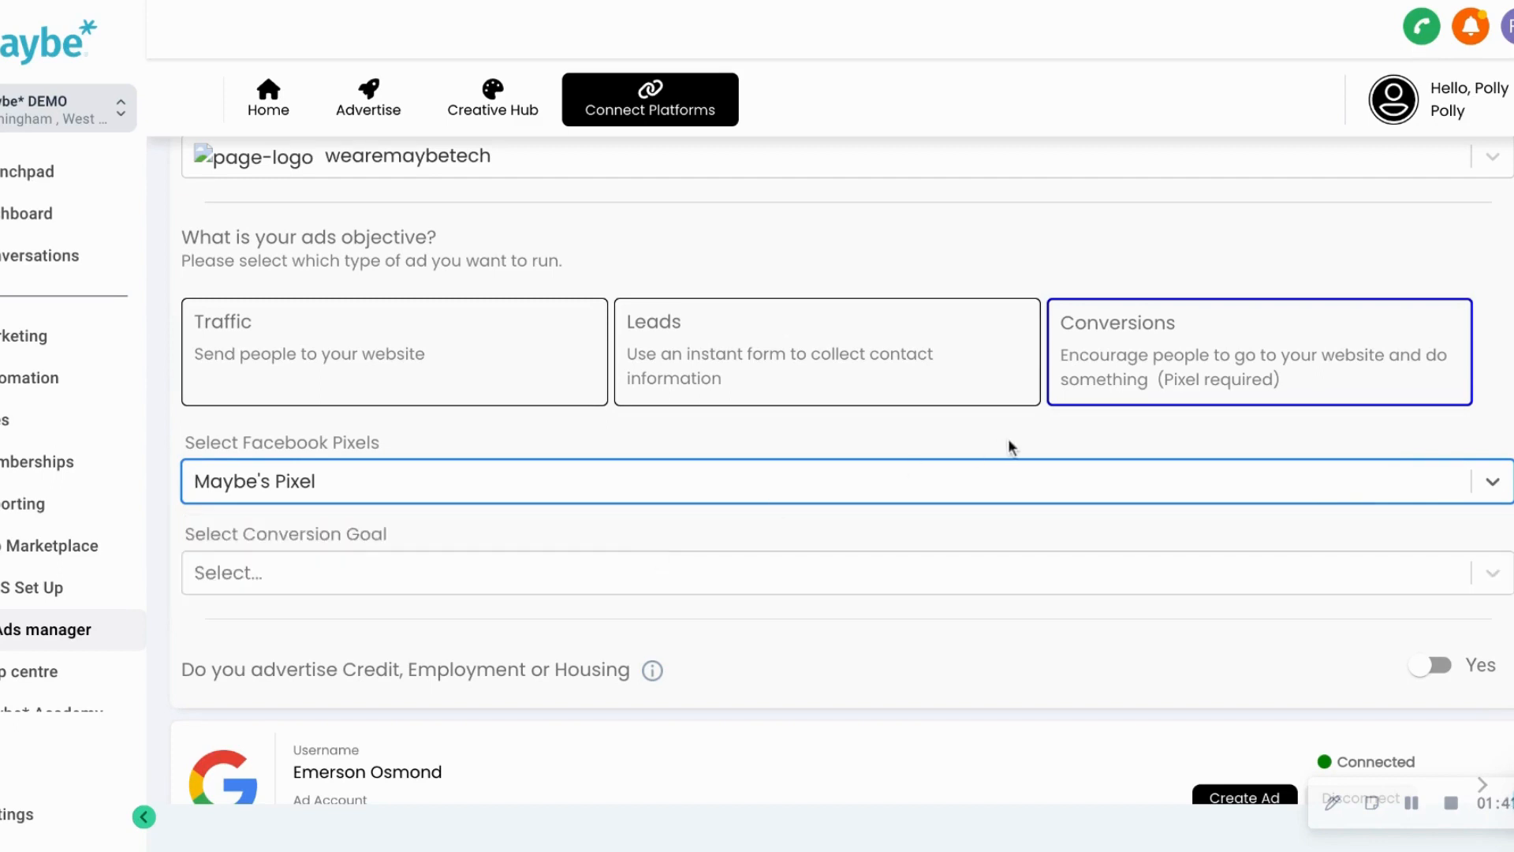
pyautogui.click(1491, 573)
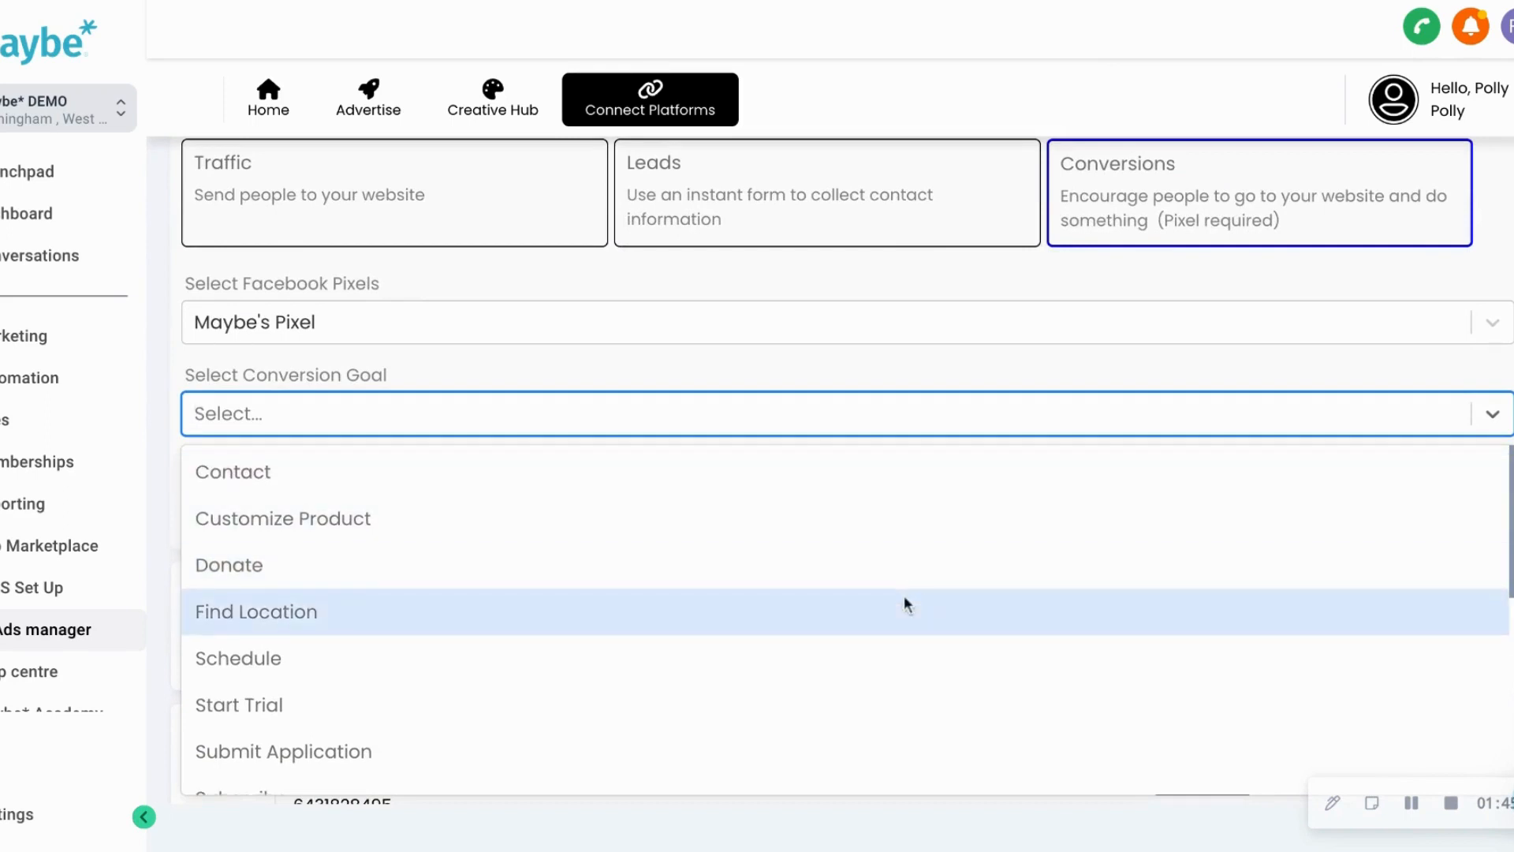
pyautogui.scroll(-1, 903, 594)
pyautogui.scroll(-4, 904, 594)
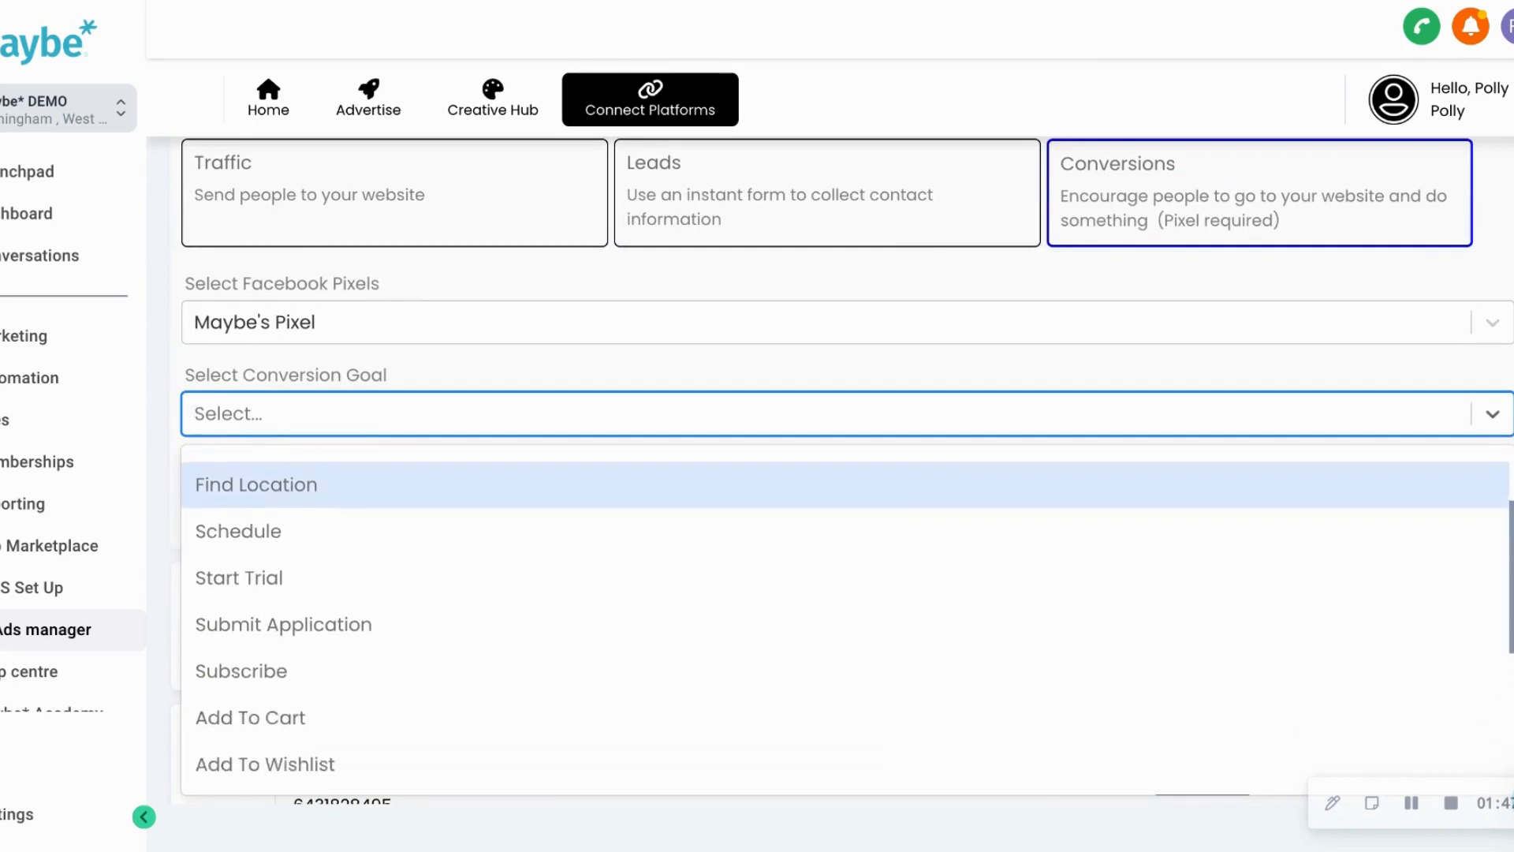
pyautogui.scroll(-2, 903, 595)
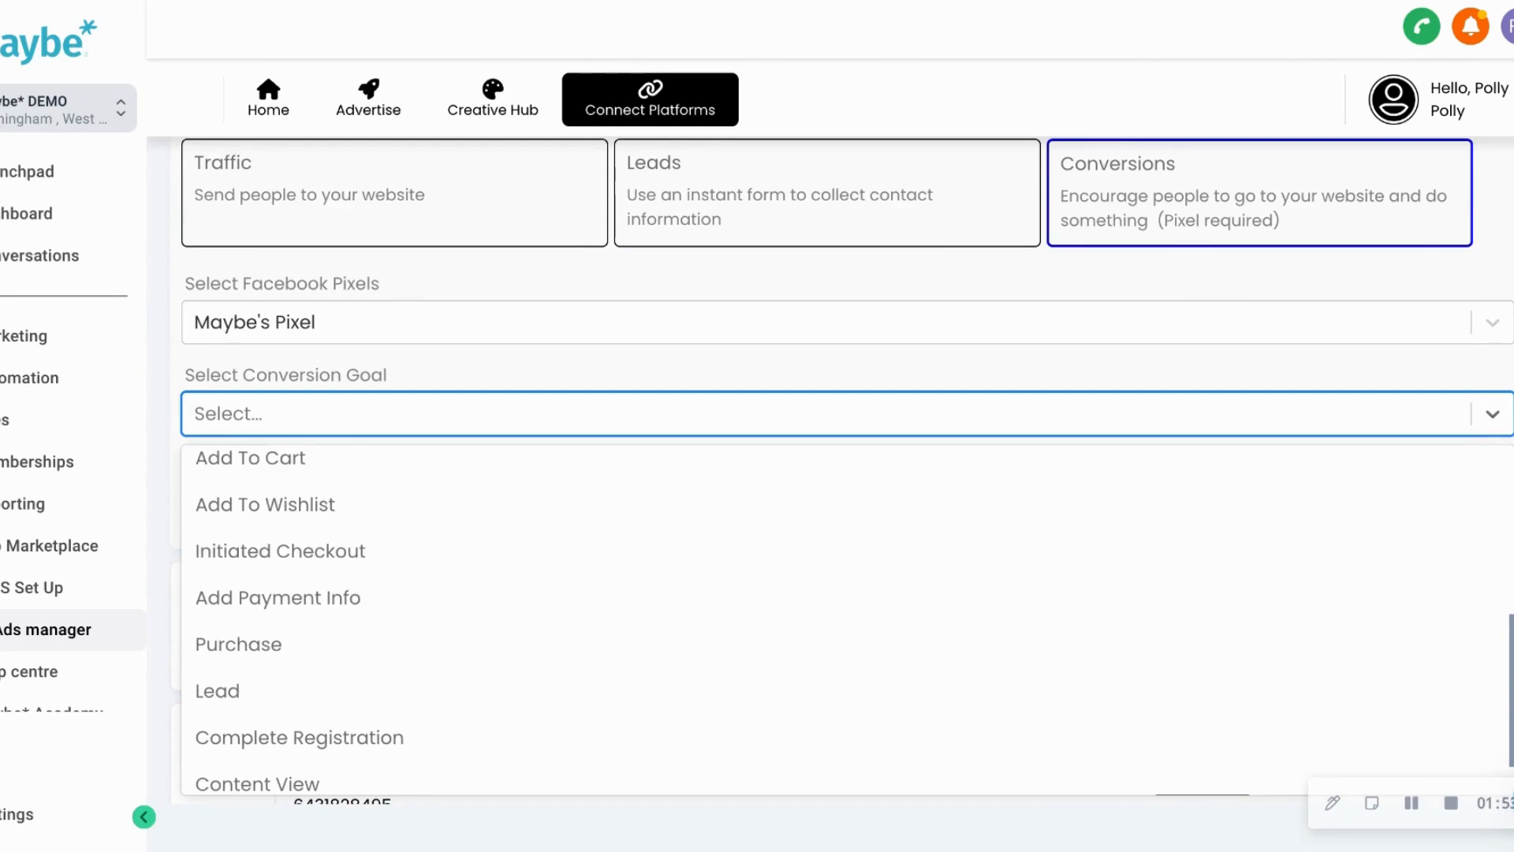
pyautogui.scroll(-2, 846, 579)
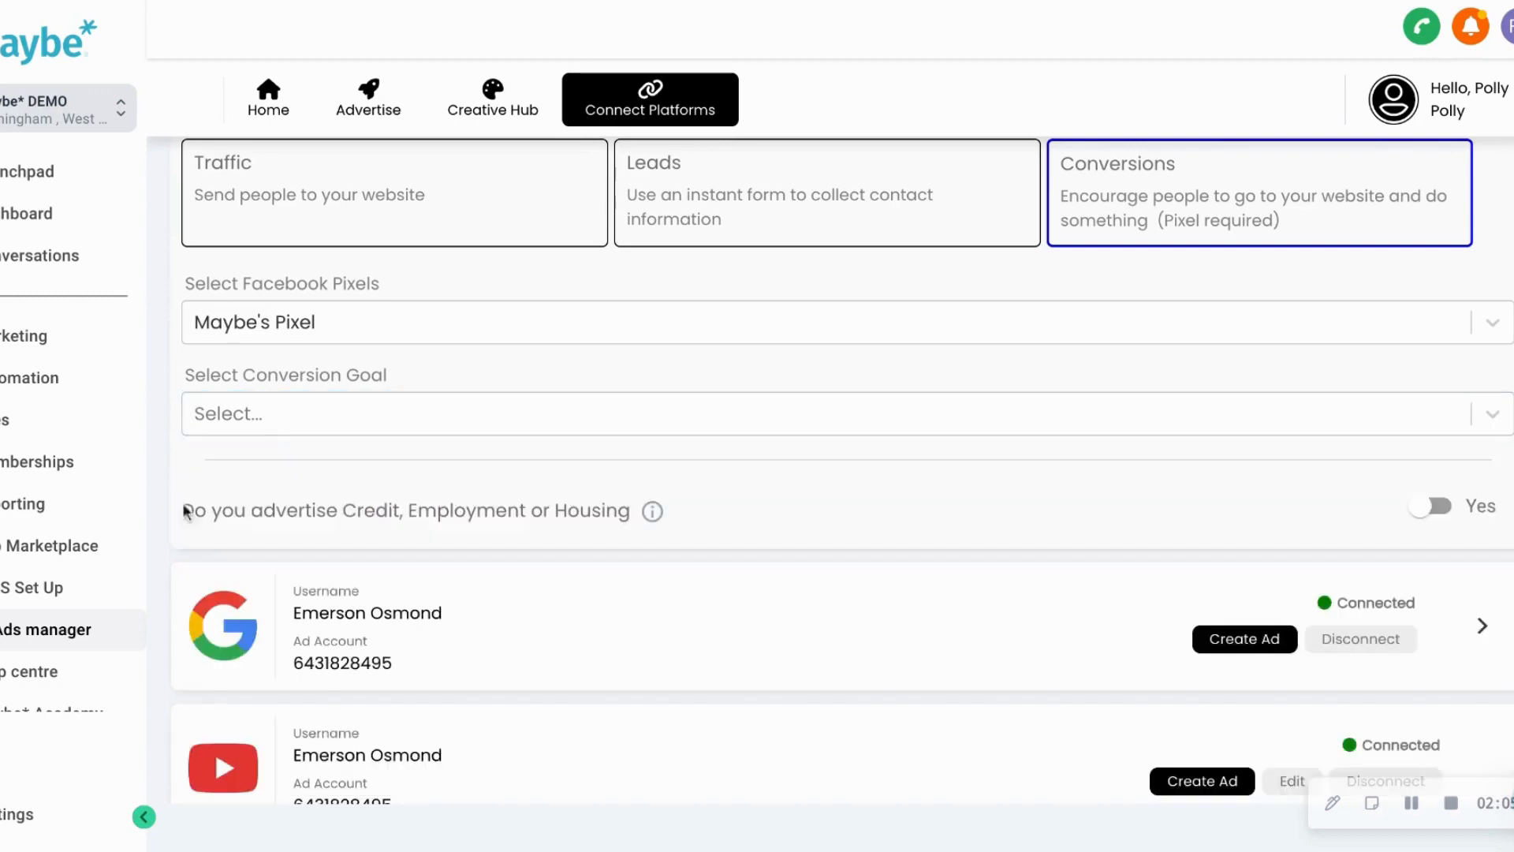
# Set the ads objective for the Facebook and Instagram connection to Traffic
pyautogui.scroll(2, 768, 356)
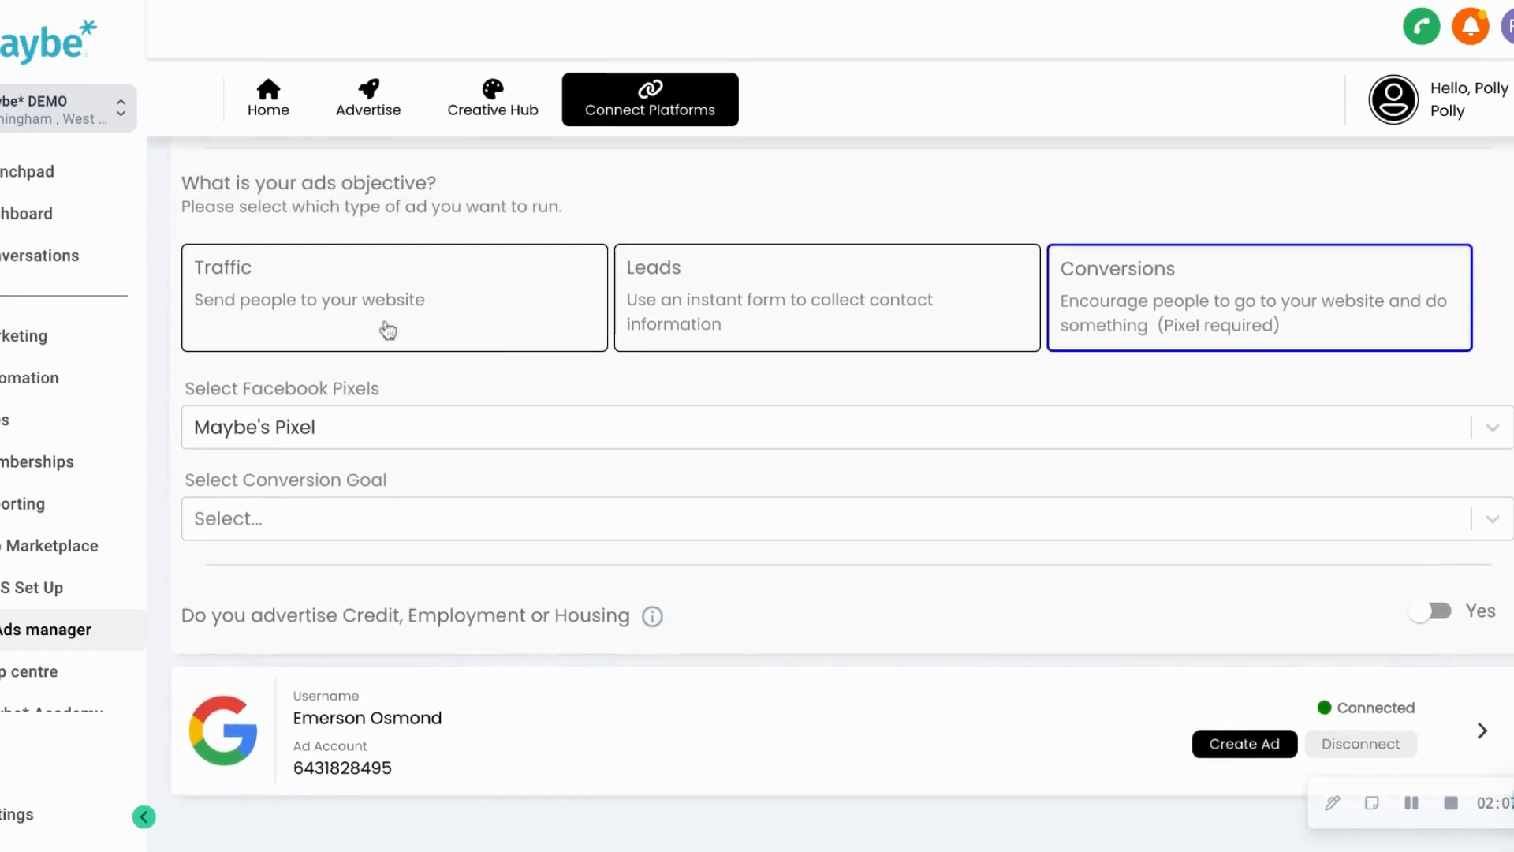
pyautogui.click(388, 330)
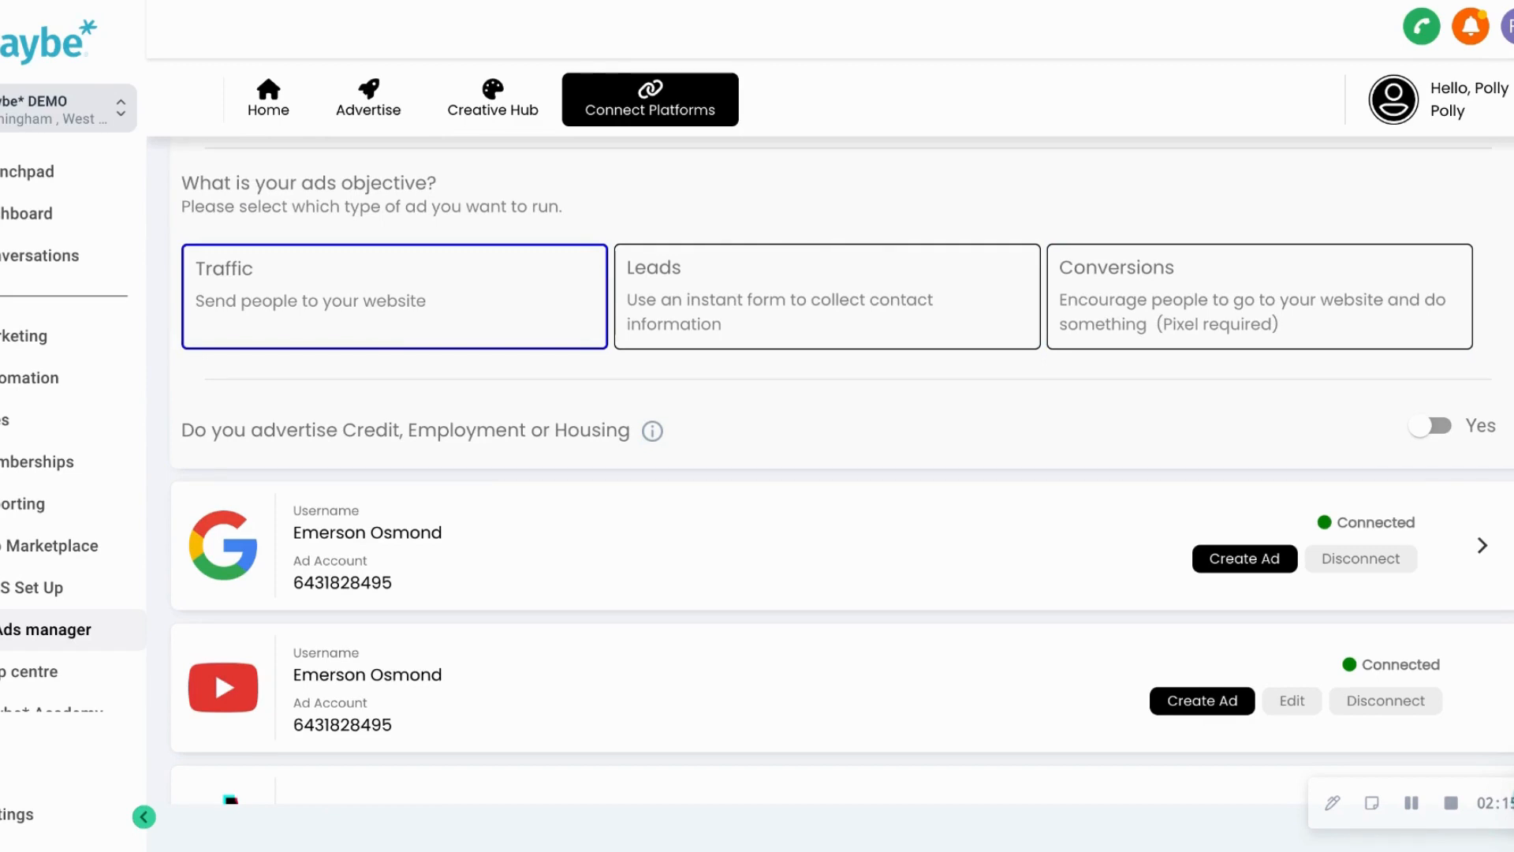
pyautogui.scroll(2, 843, 471)
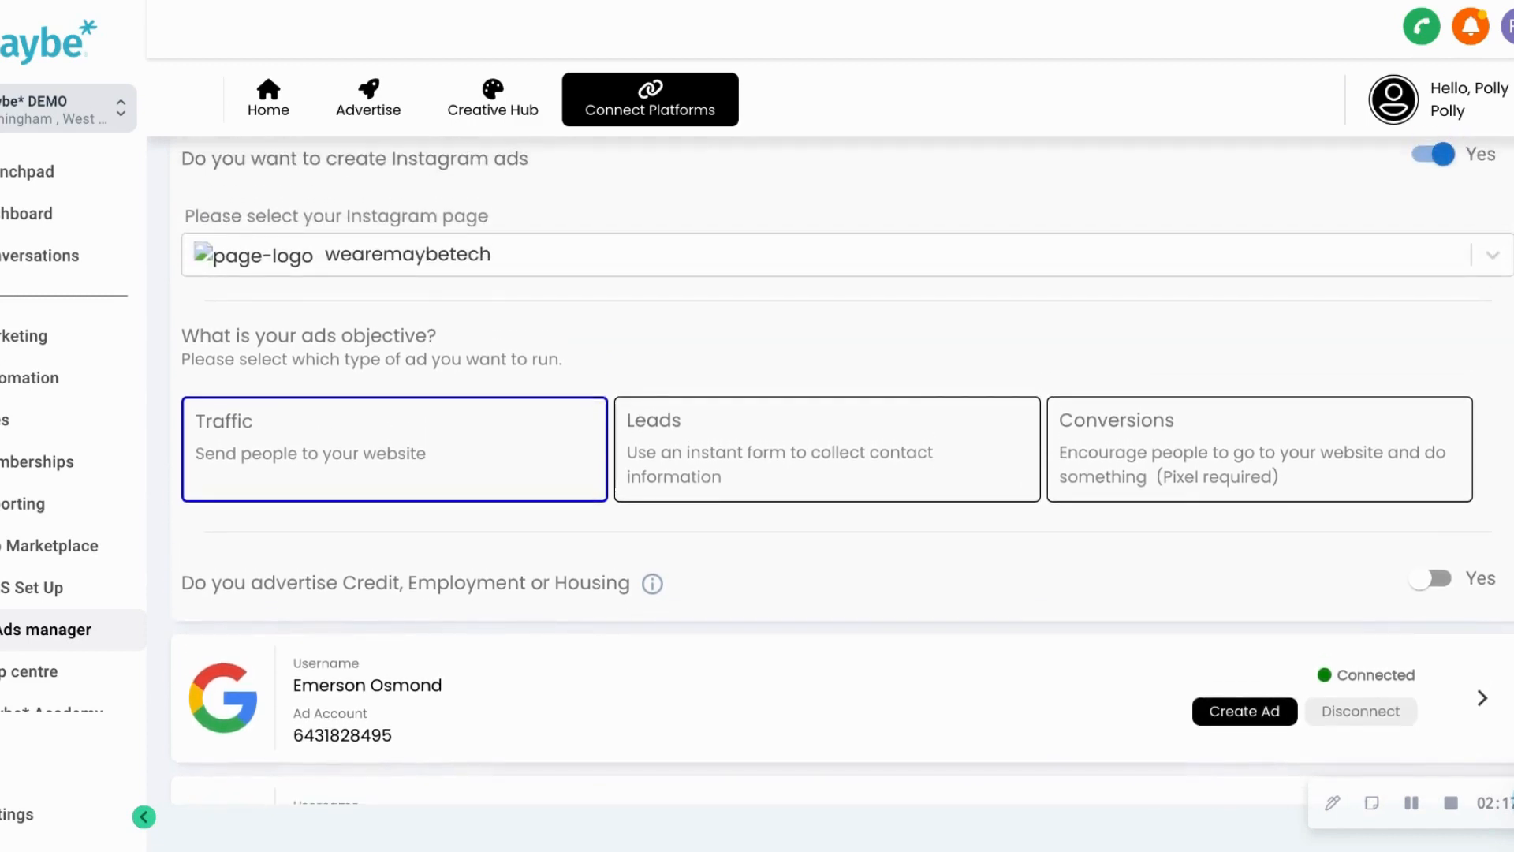
pyautogui.scroll(3, 842, 471)
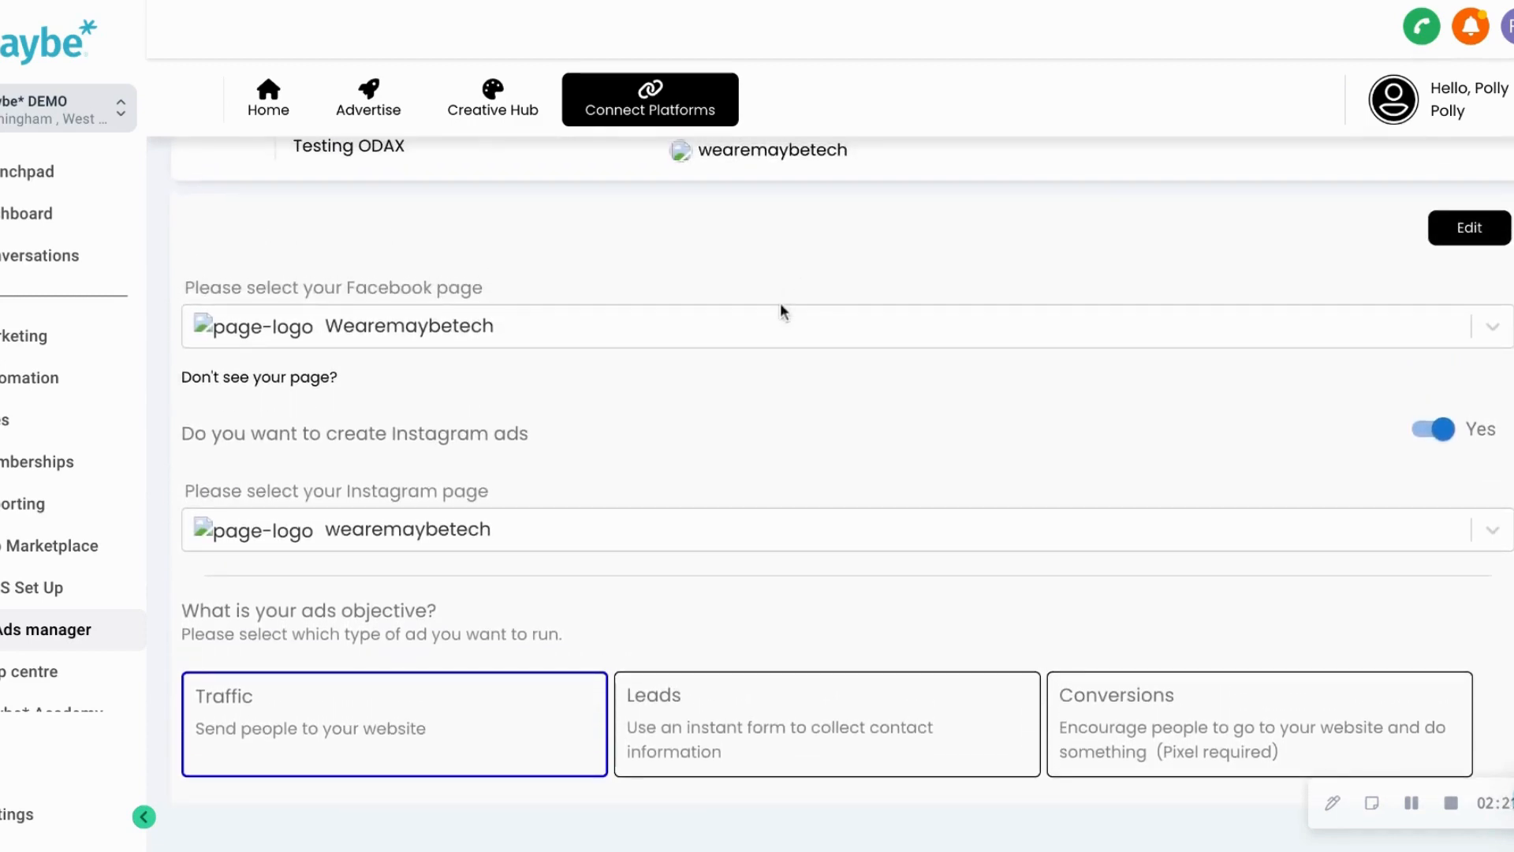
pyautogui.scroll(2, 877, 277)
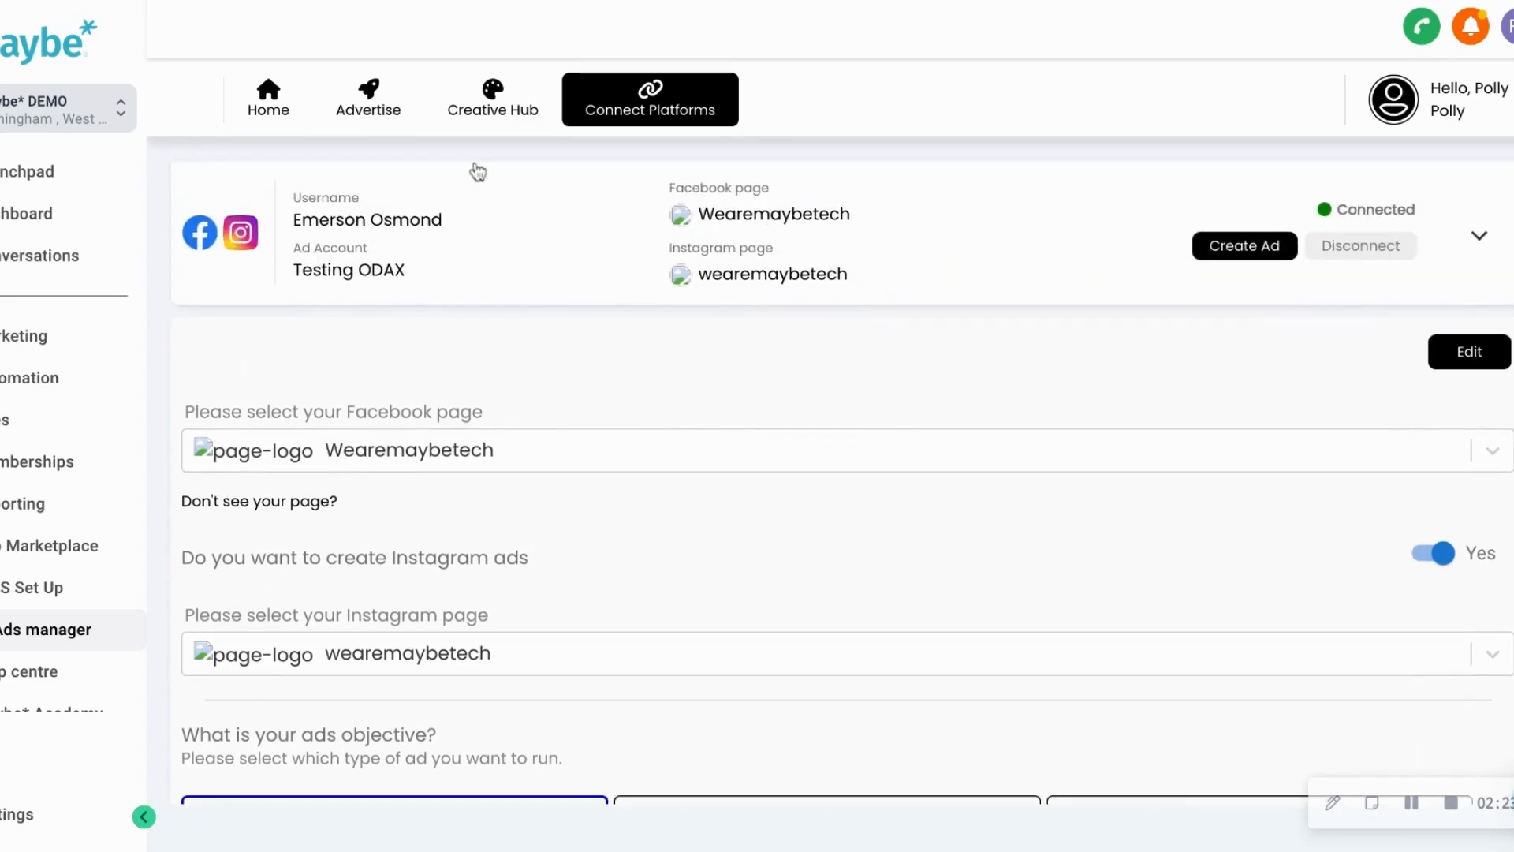
# Start a new Facebook ad and review its landing page, recommended targeting and recommended creative
pyautogui.click(373, 108)
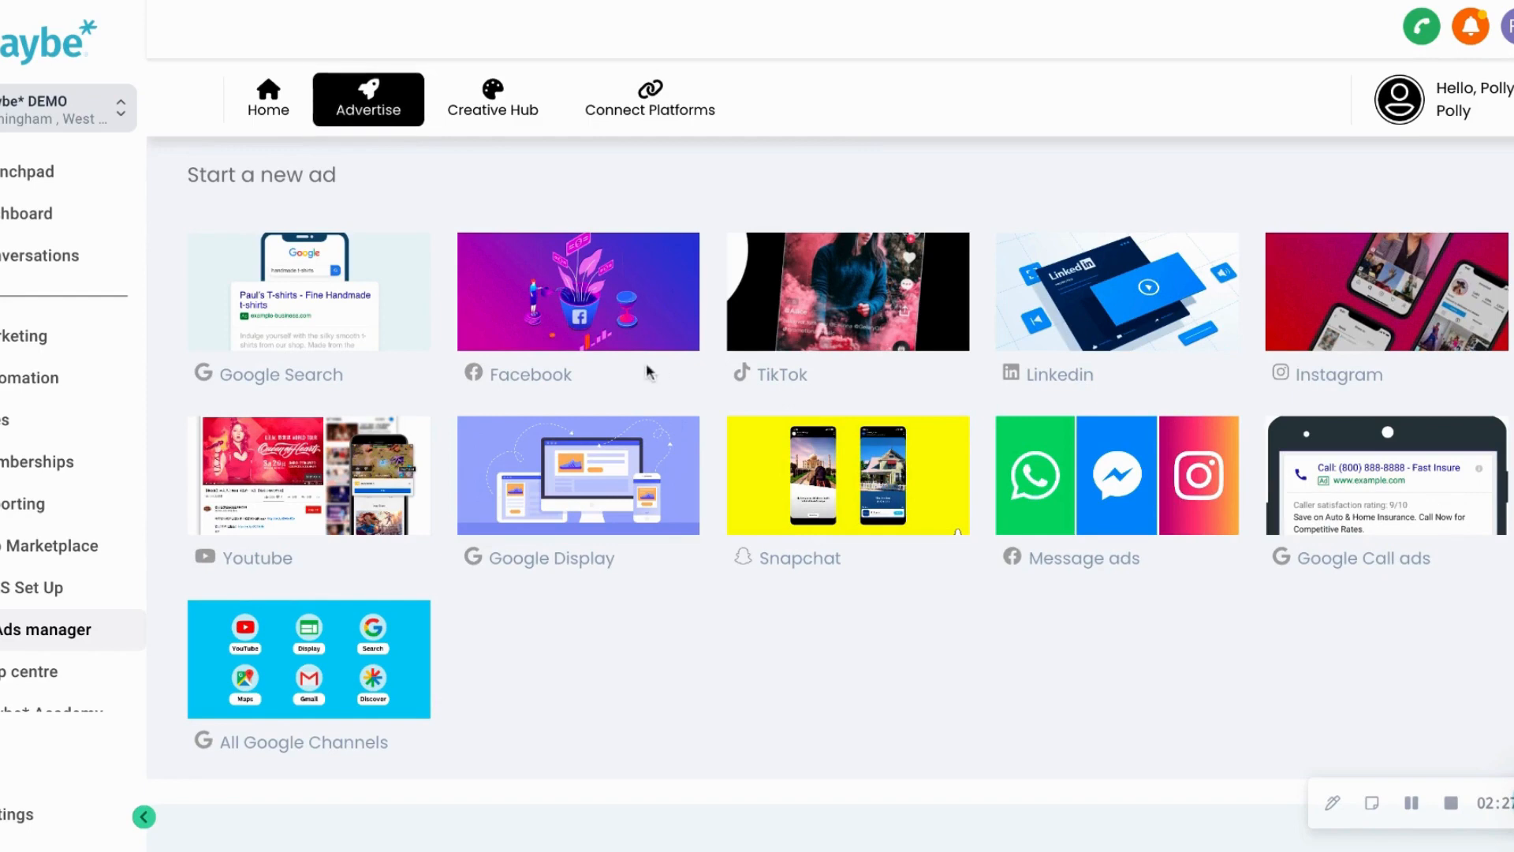
pyautogui.click(591, 314)
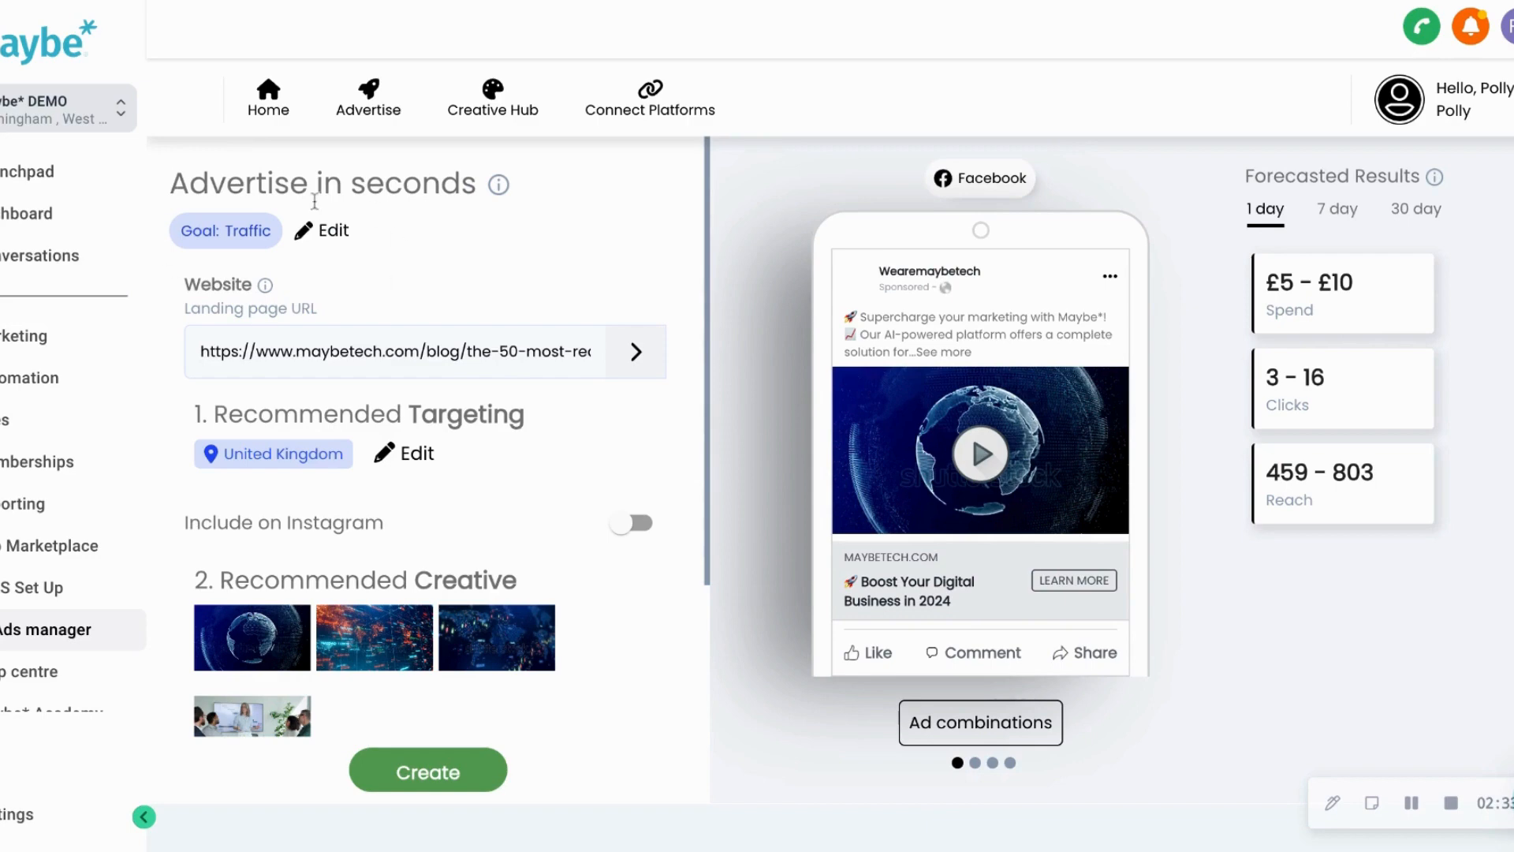
pyautogui.scroll(-1, 492, 296)
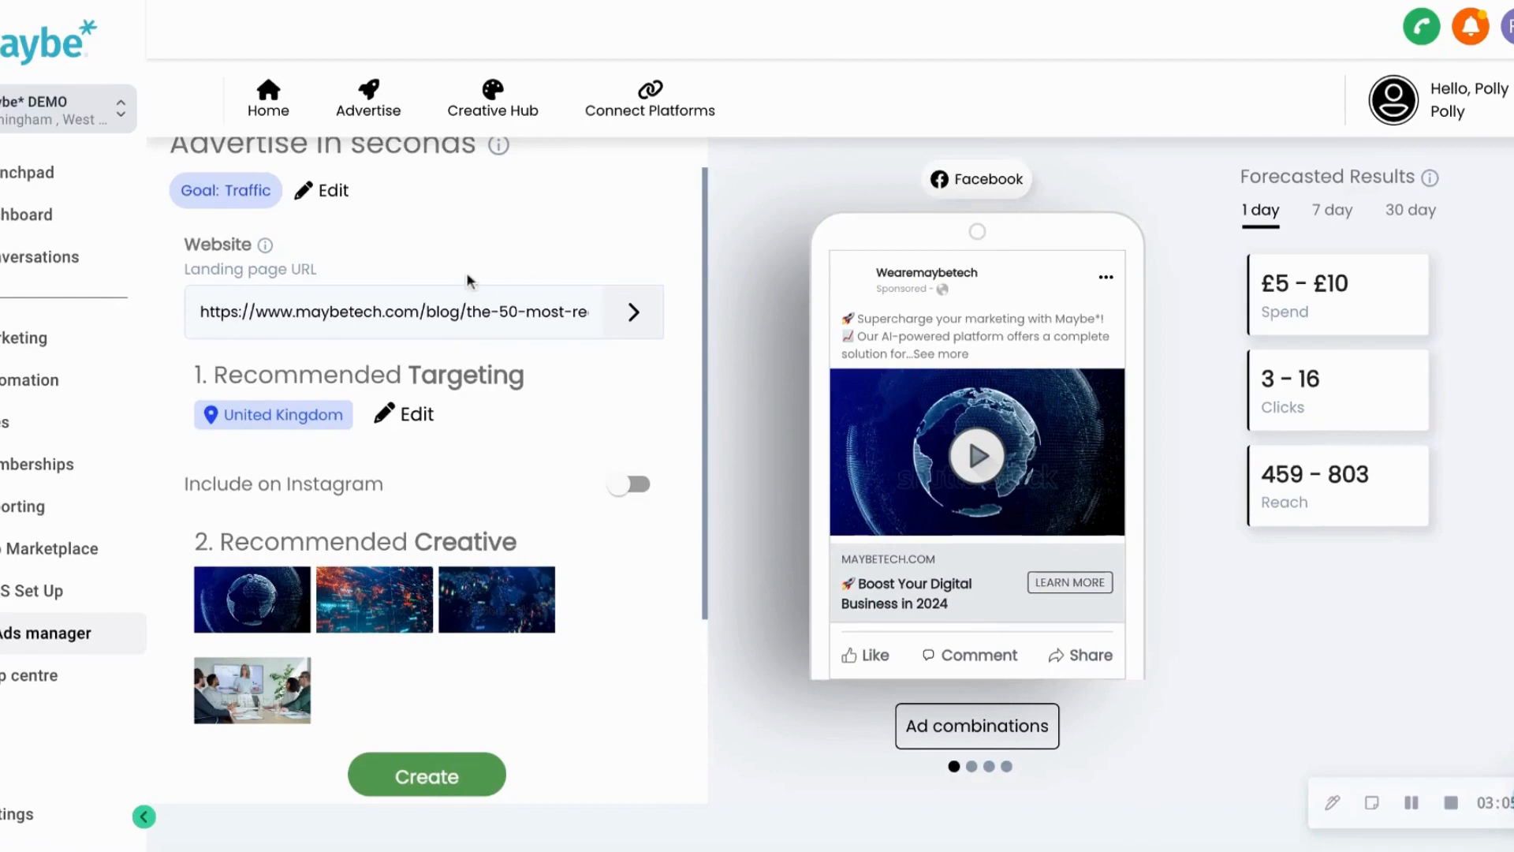
pyautogui.scroll(1, 464, 272)
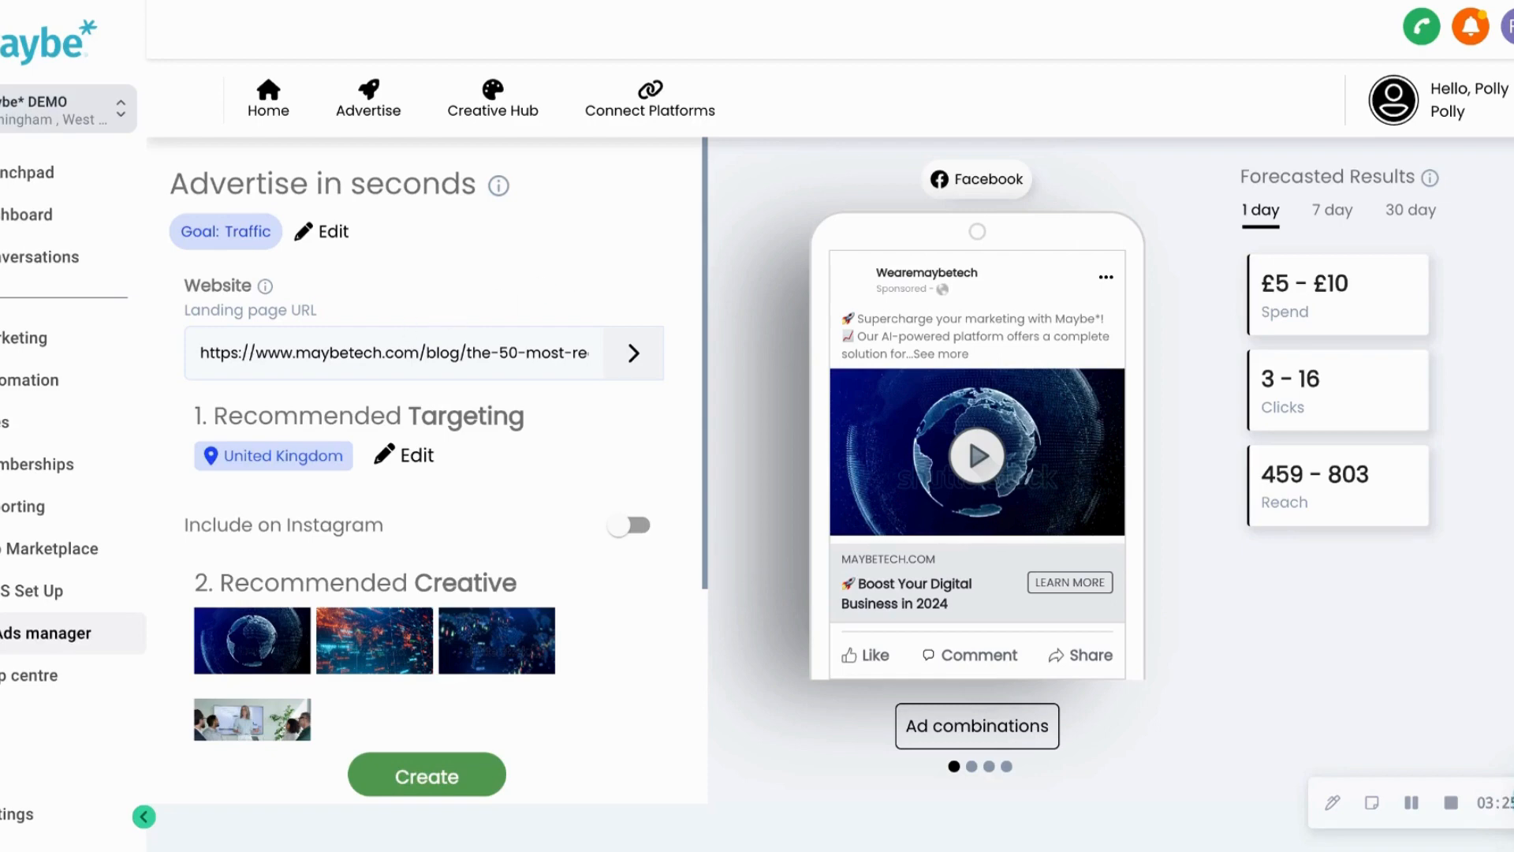
pyautogui.scroll(-1, 437, 474)
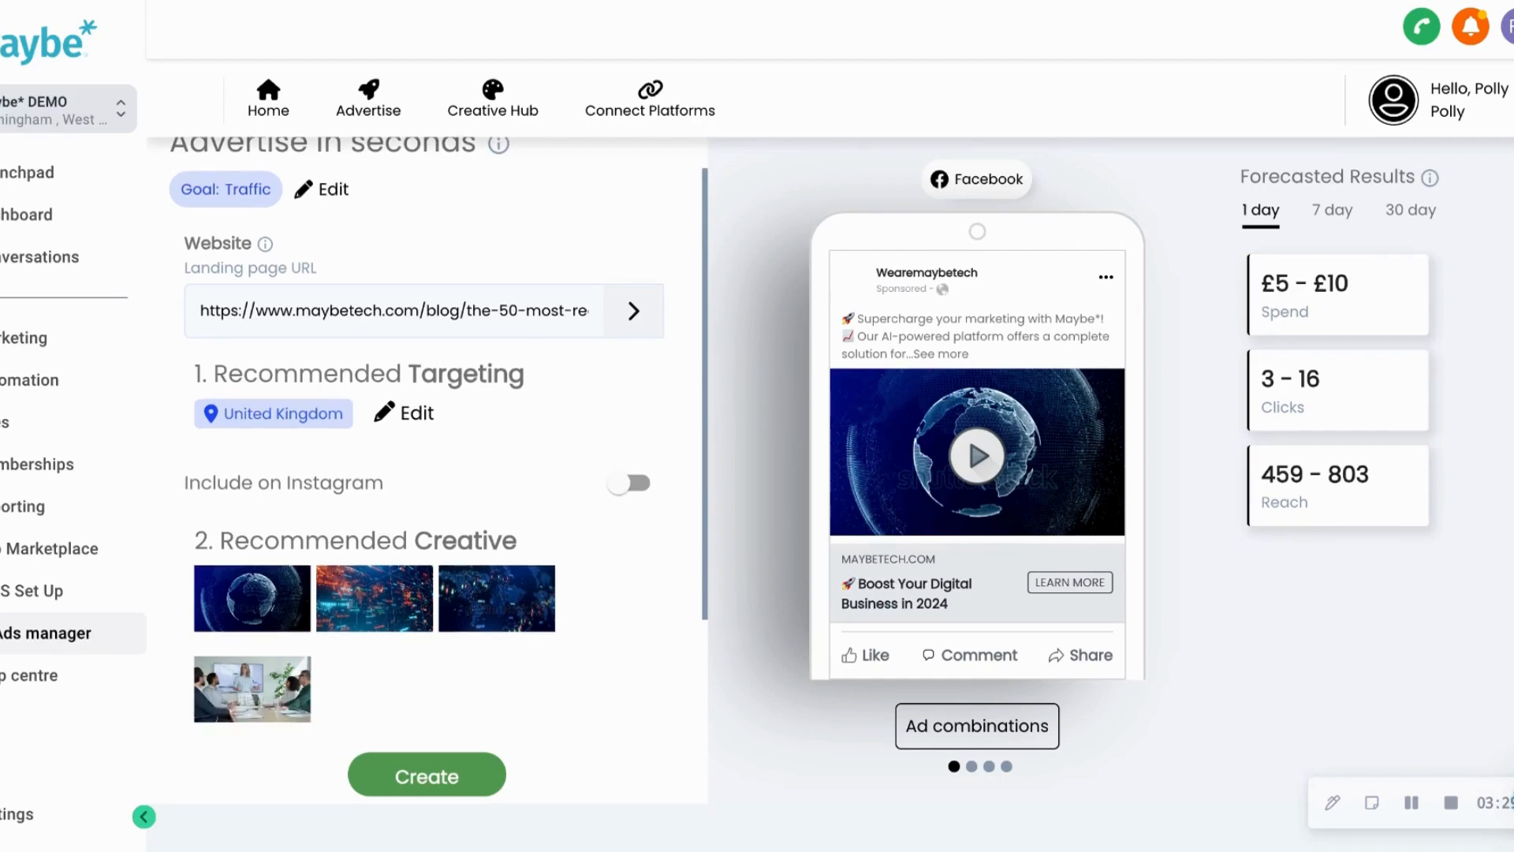
pyautogui.scroll(-2, 493, 386)
pyautogui.scroll(2, 497, 384)
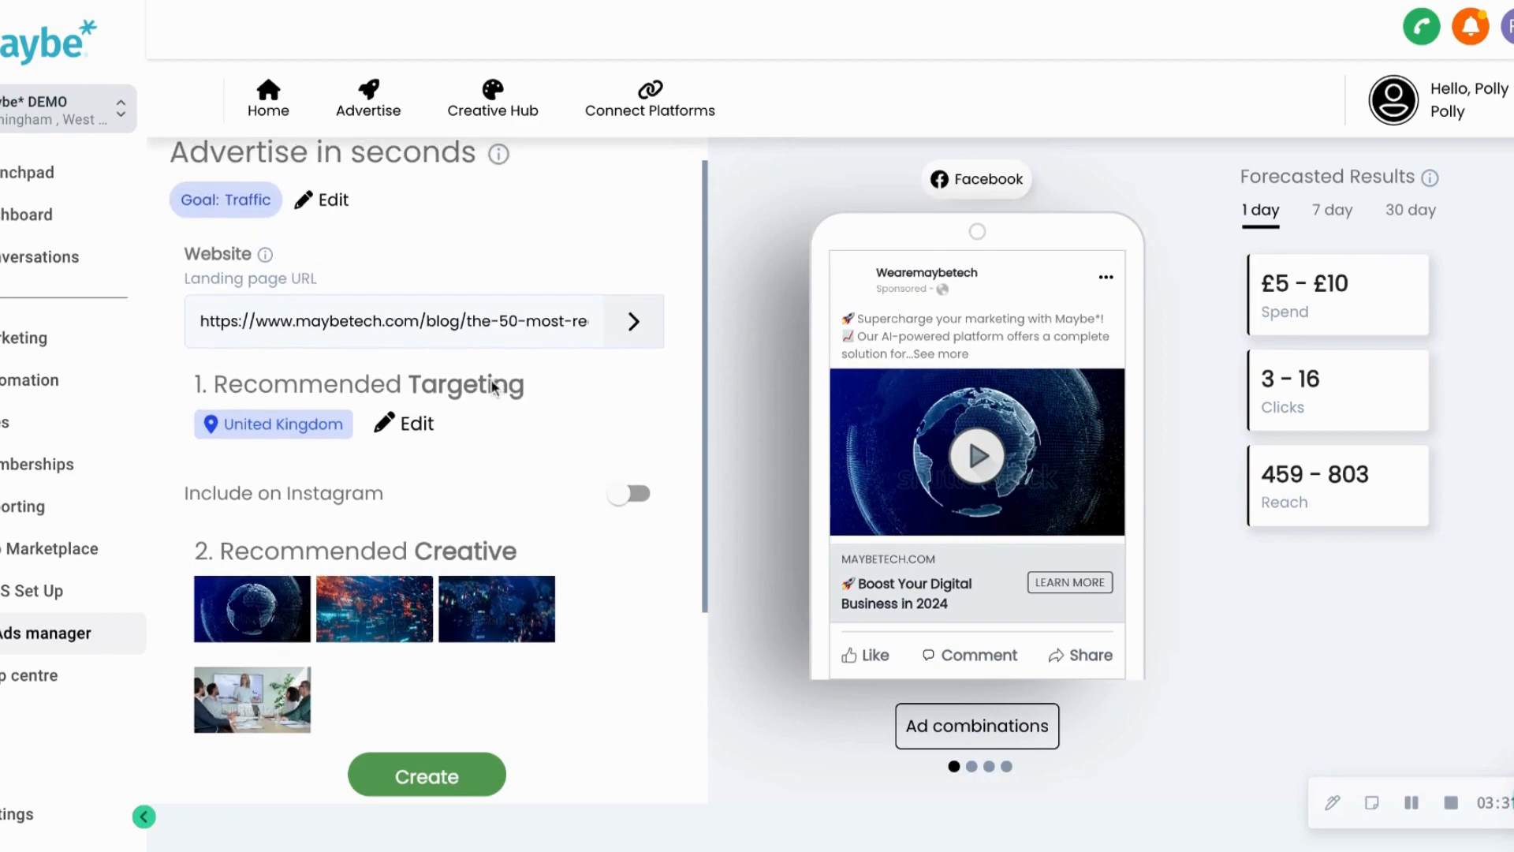
pyautogui.scroll(-2, 558, 409)
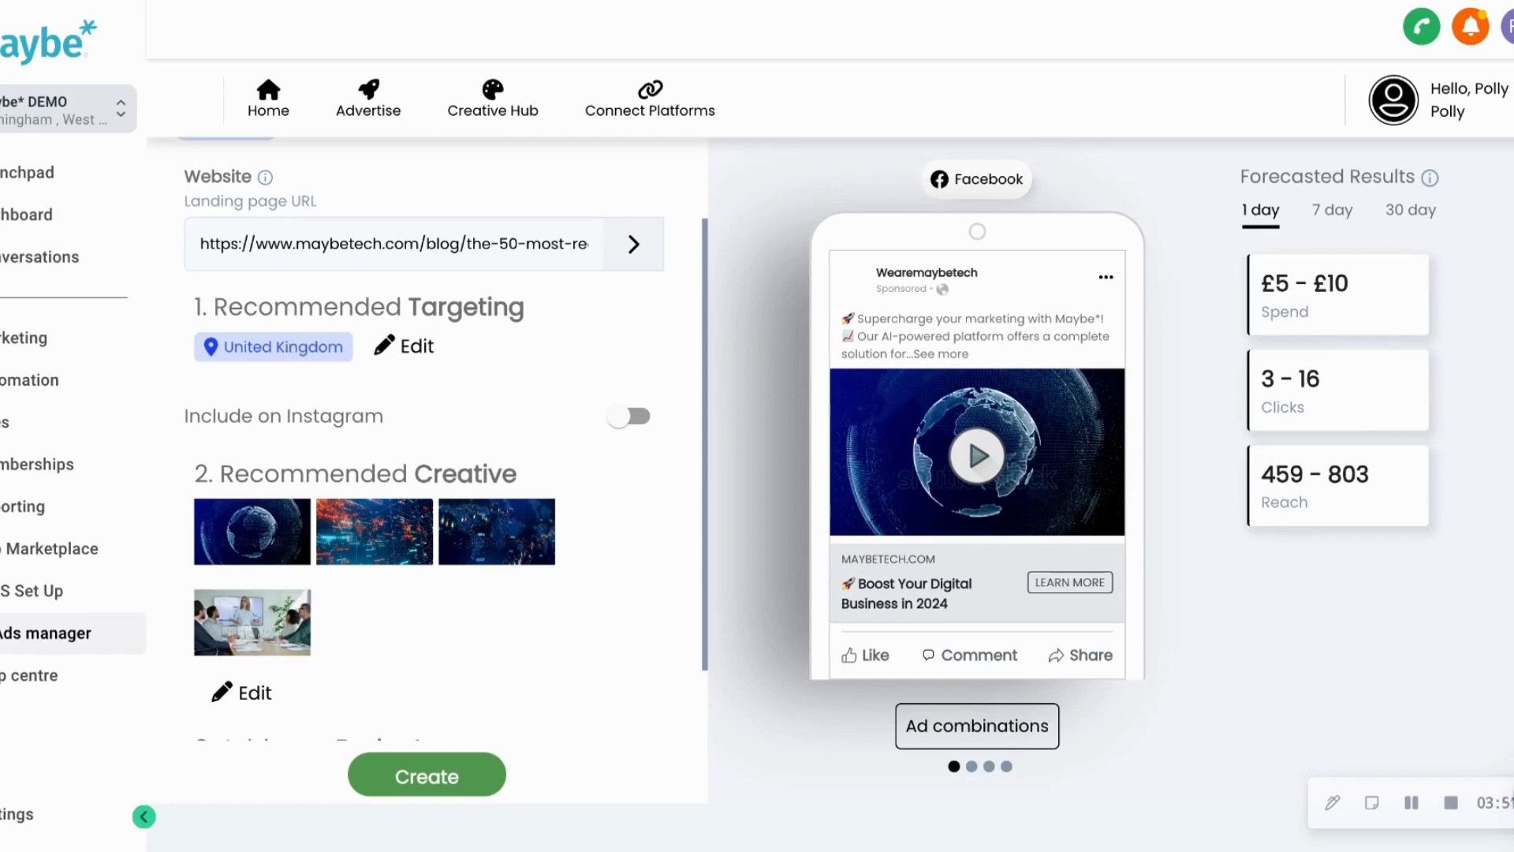
# Edit the ad's recommended targeting to reach New People through Target Interests
pyautogui.click(418, 349)
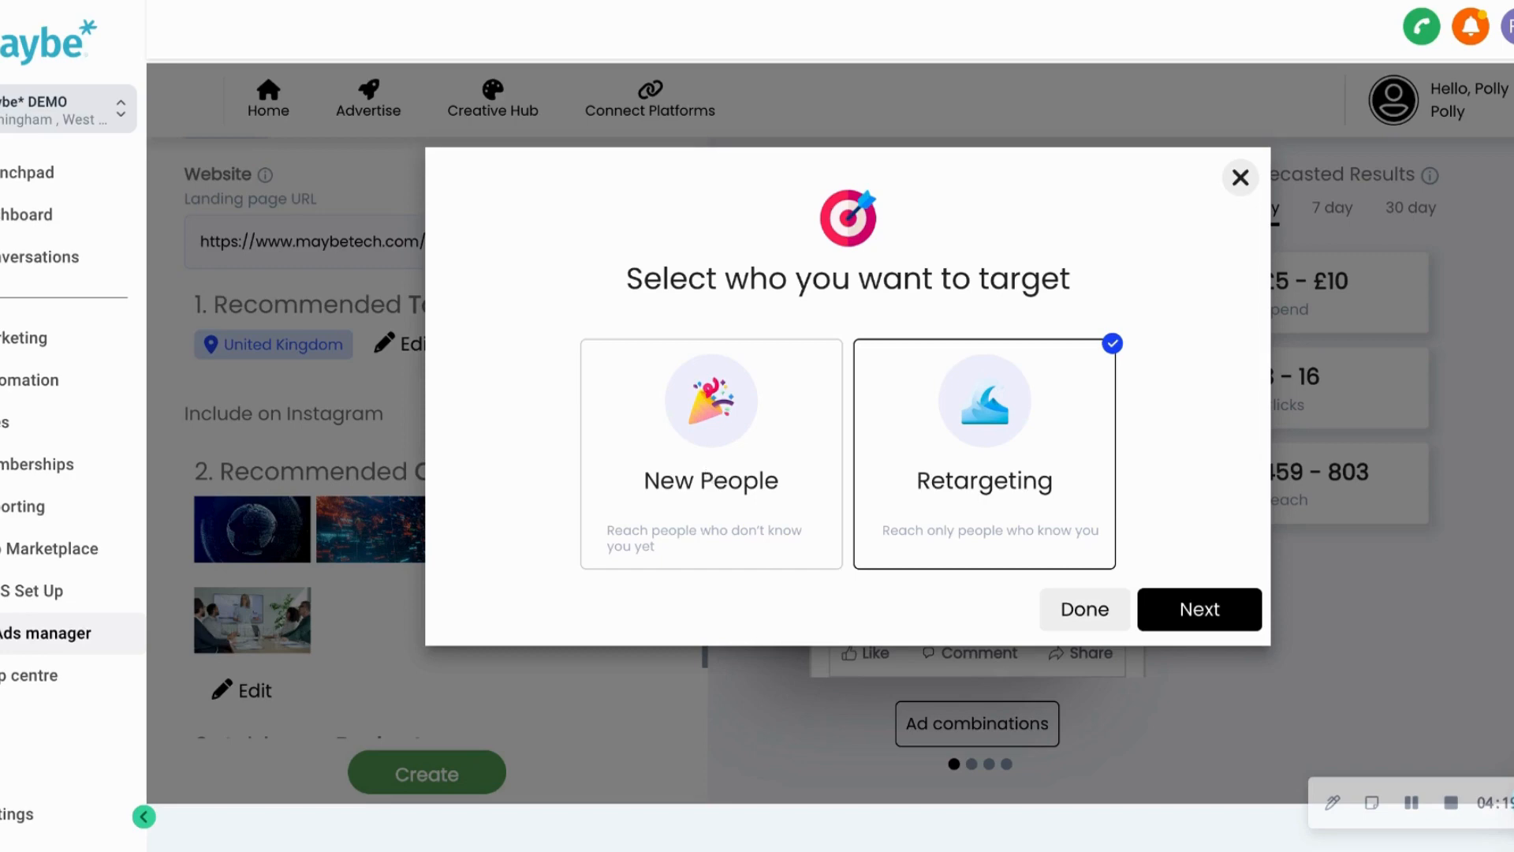
pyautogui.click(761, 465)
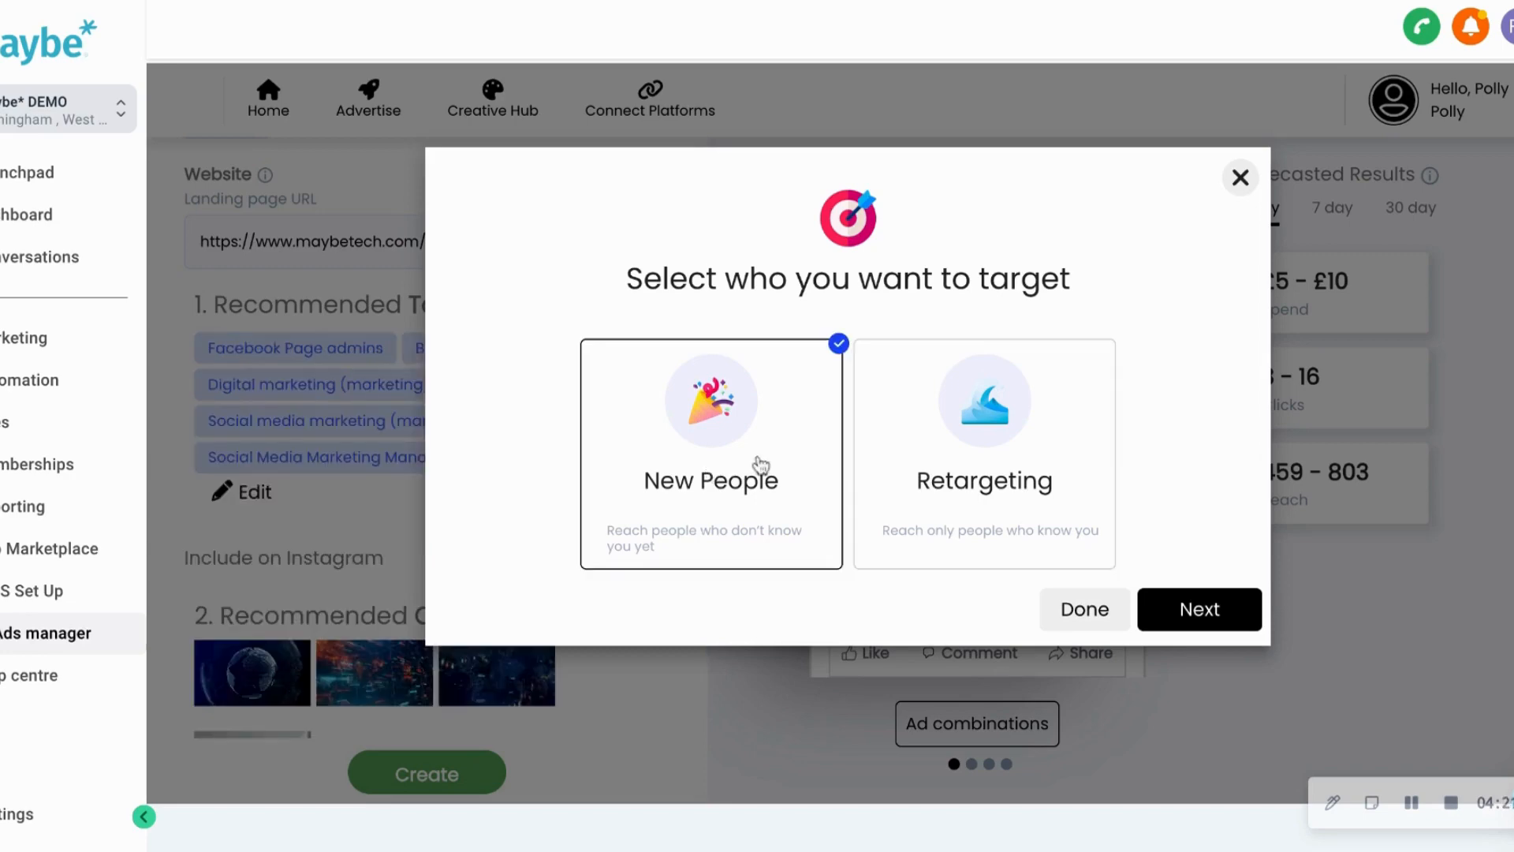
pyautogui.click(1191, 619)
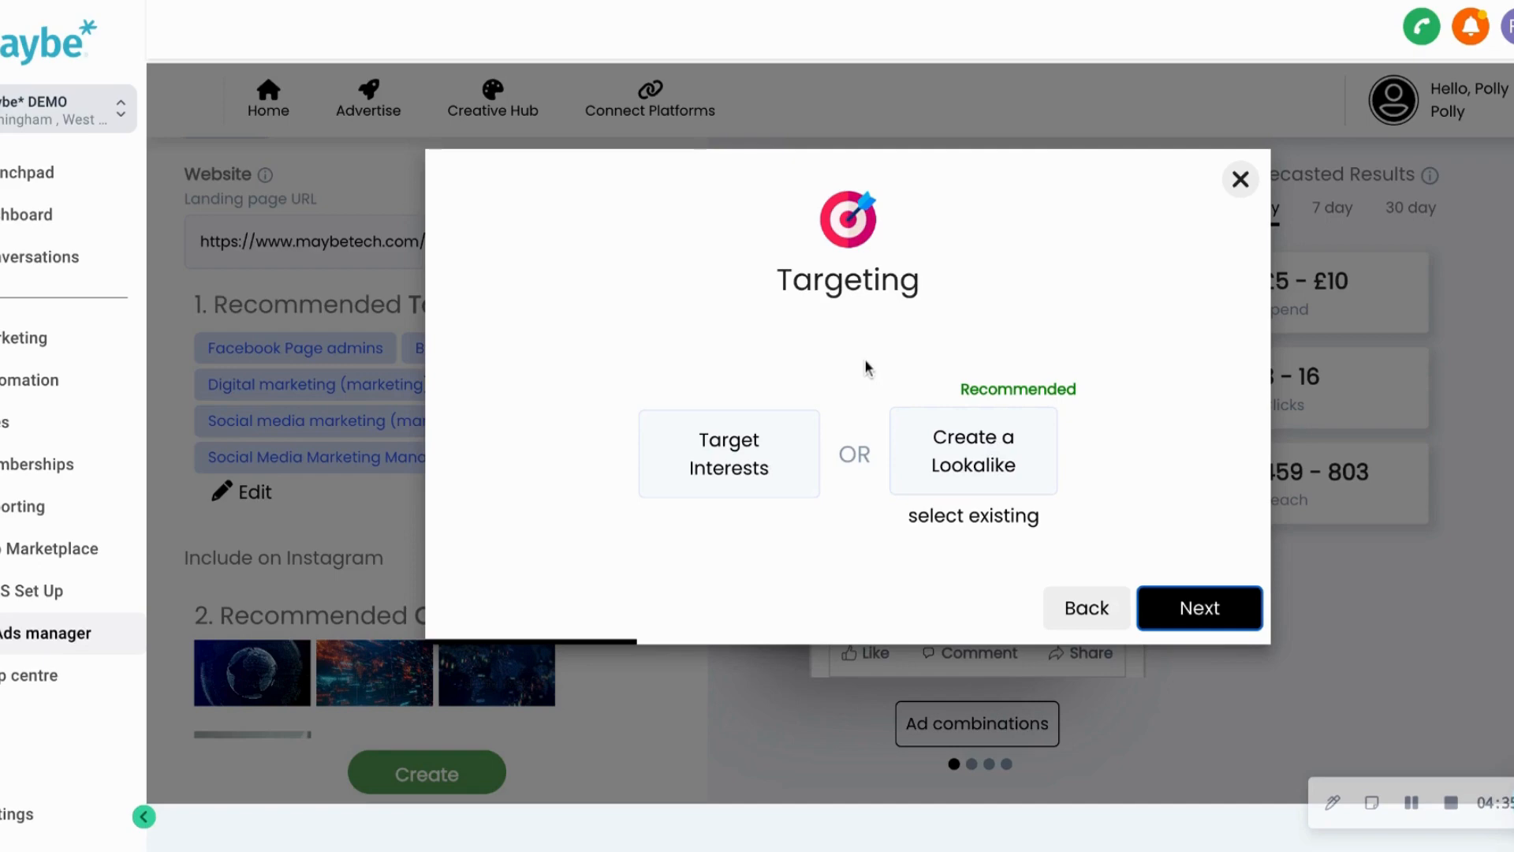
pyautogui.click(751, 465)
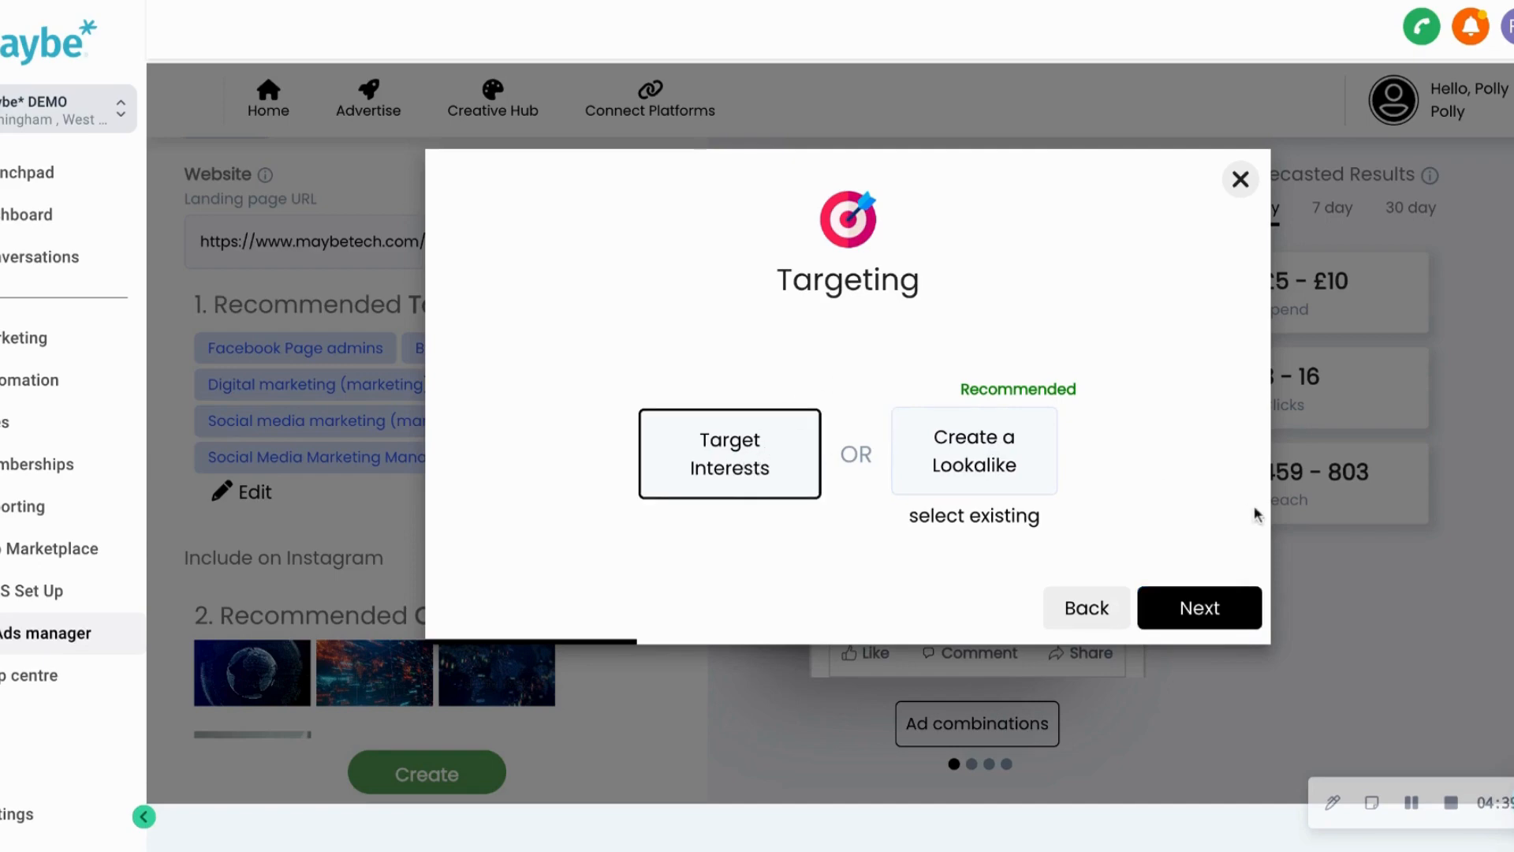
pyautogui.click(1212, 619)
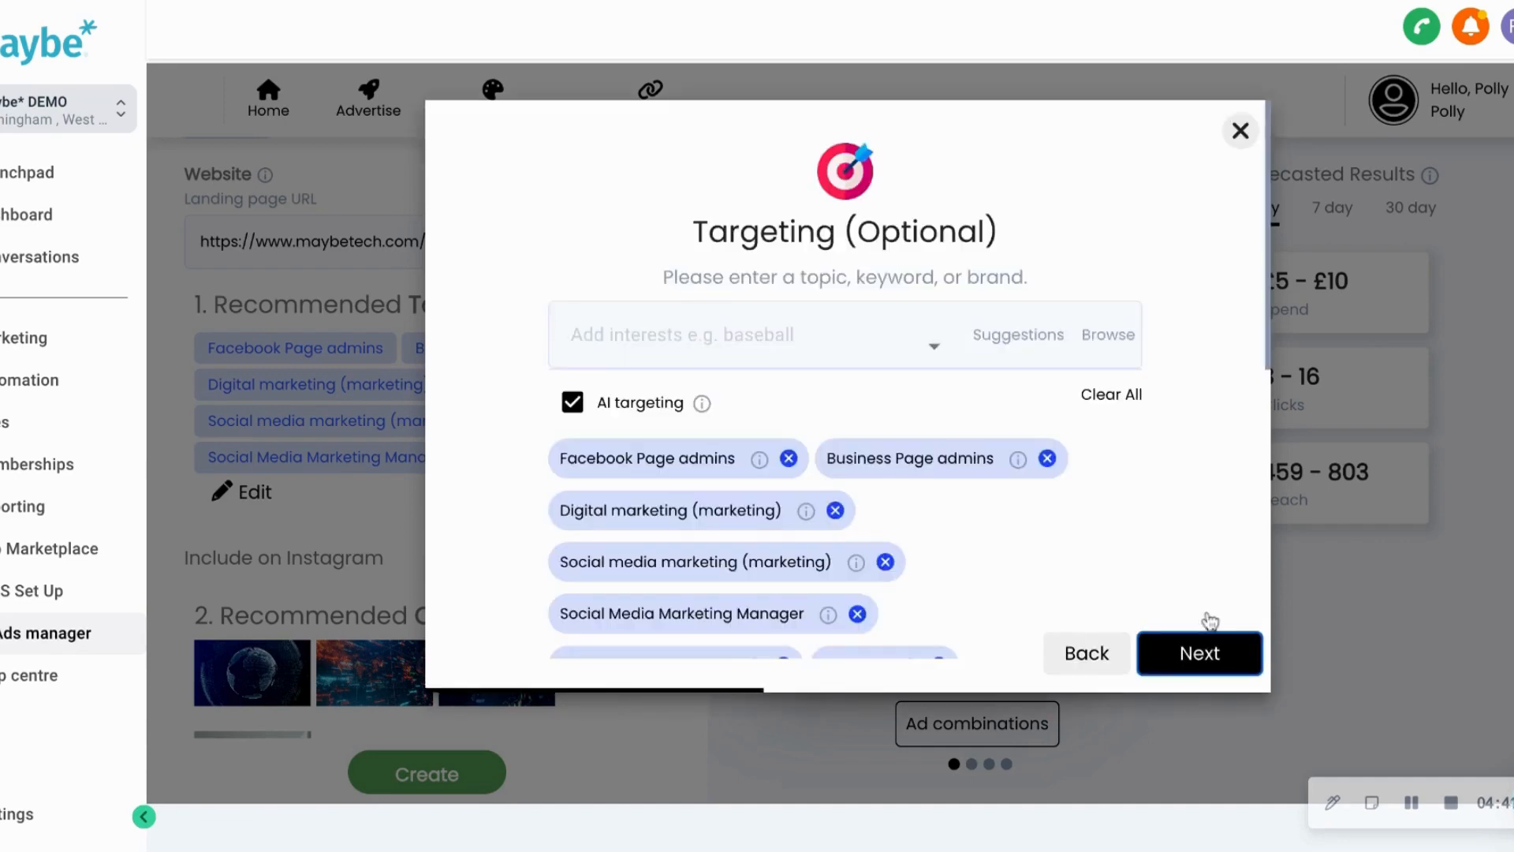
# Search the targeting interests for "social media" and add the Social media interest
pyautogui.scroll(-2, 1104, 494)
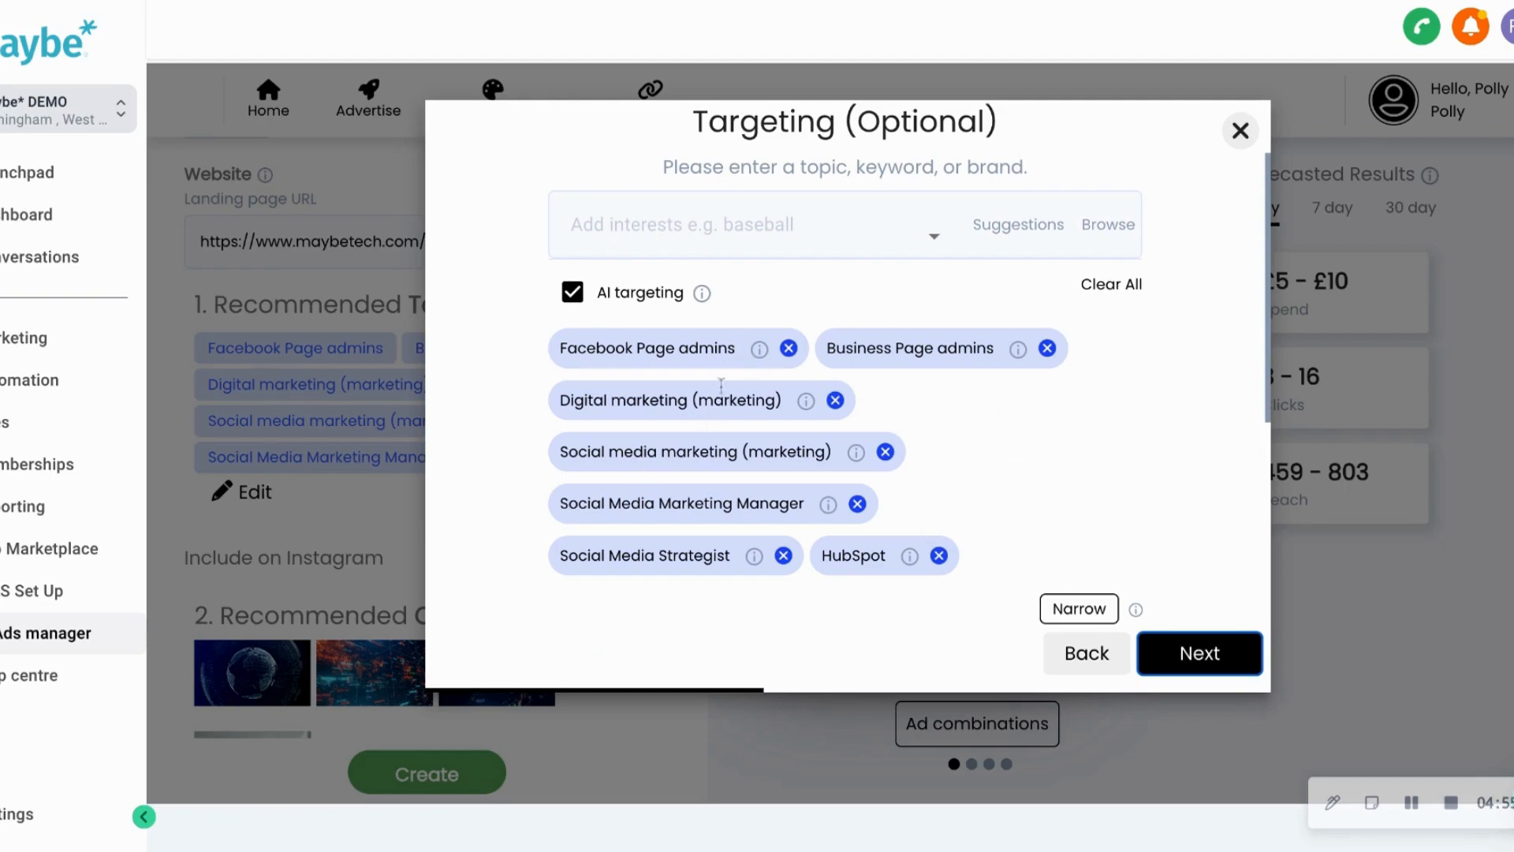
pyautogui.click(687, 240)
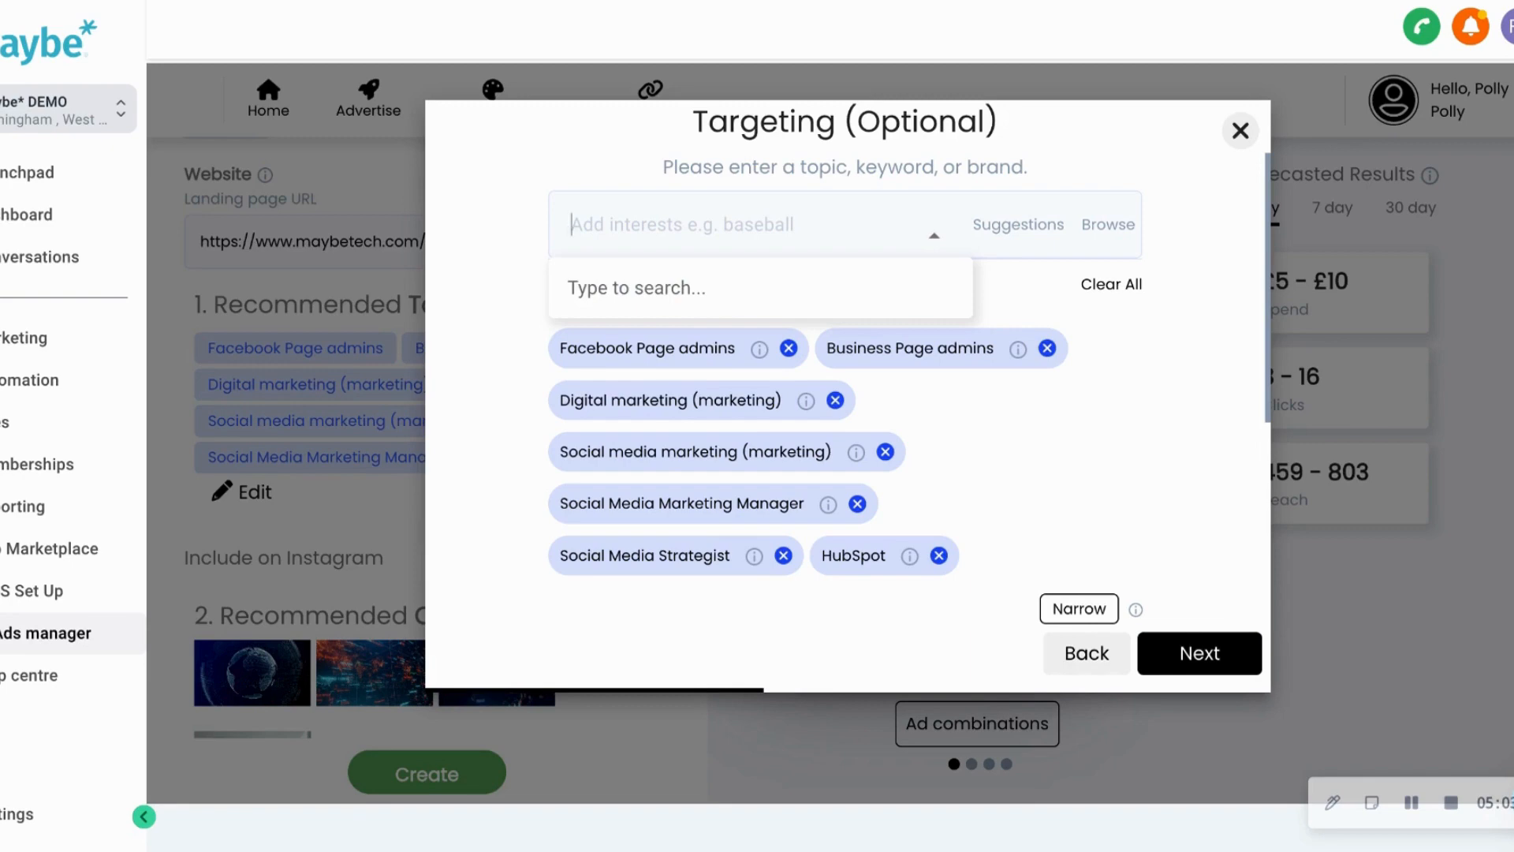
pyautogui.write('socail')
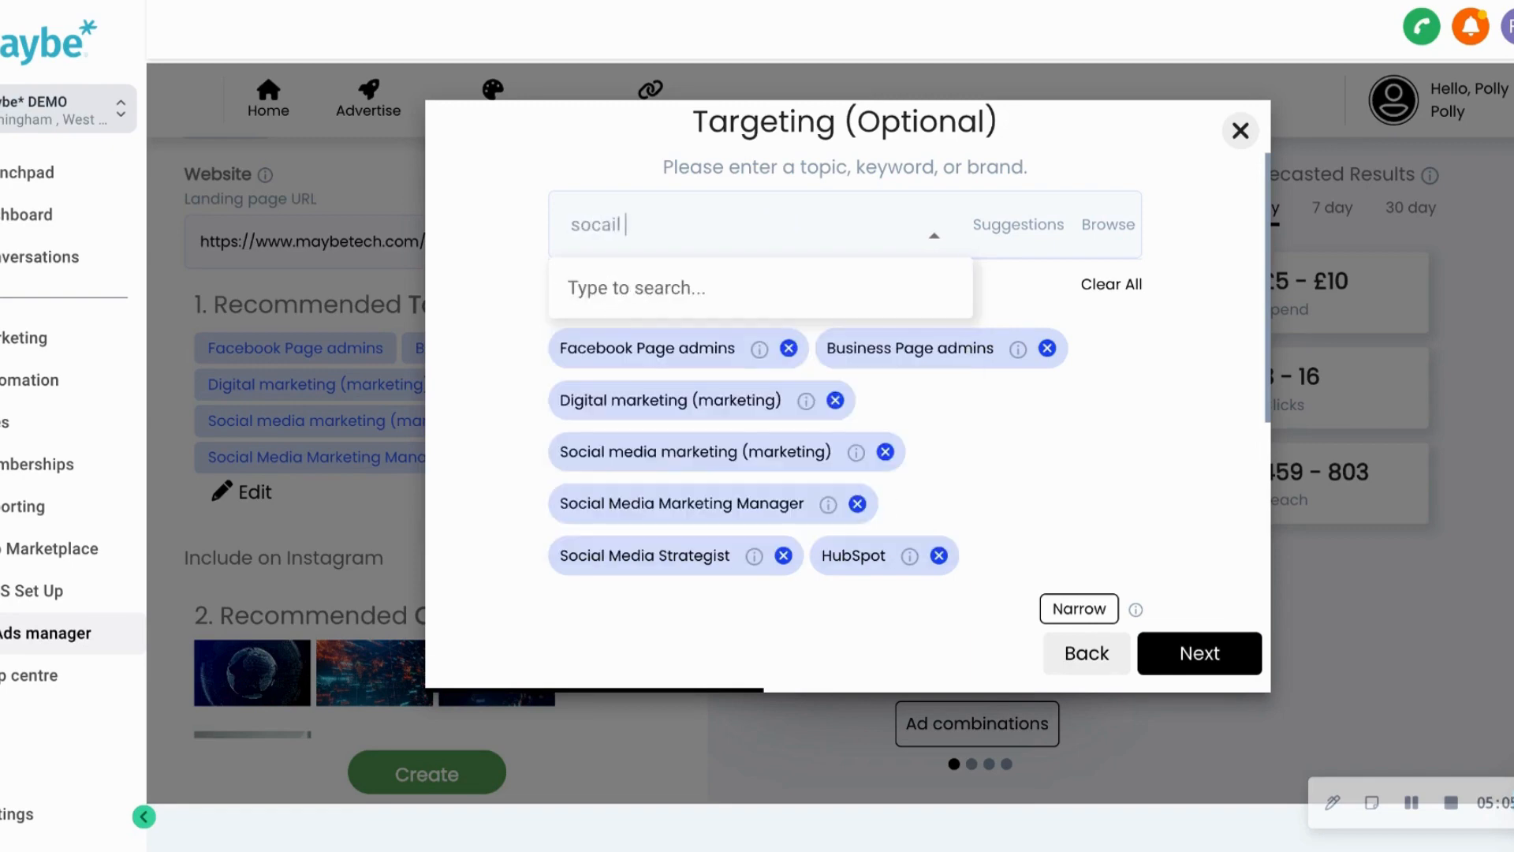
pyautogui.press('BackSpace')
pyautogui.press('BackSpace')
pyautogui.press('BackSpace')
pyautogui.write('ial media')
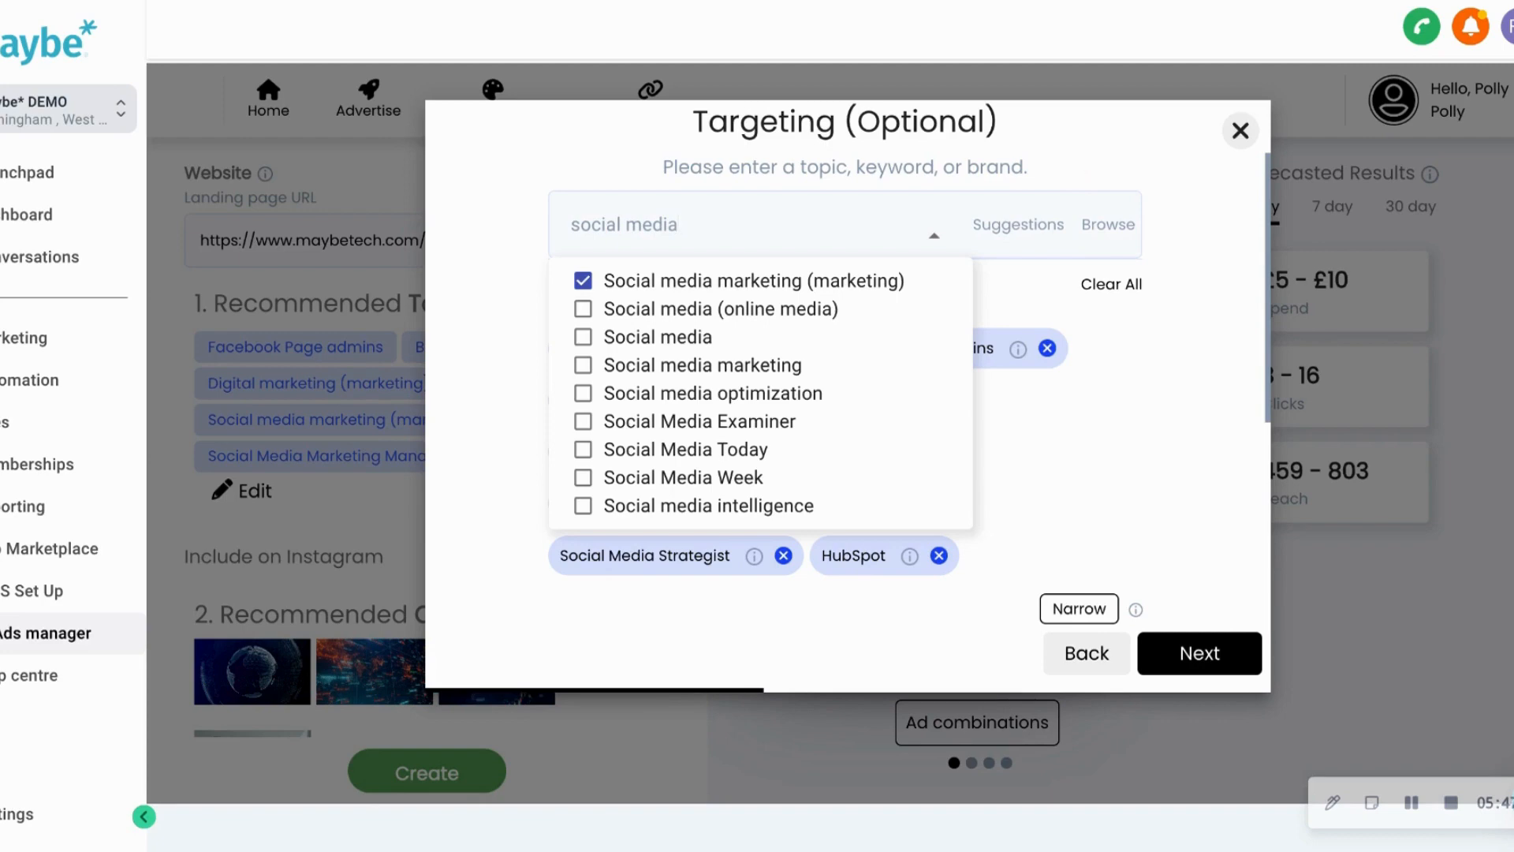
pyautogui.click(583, 338)
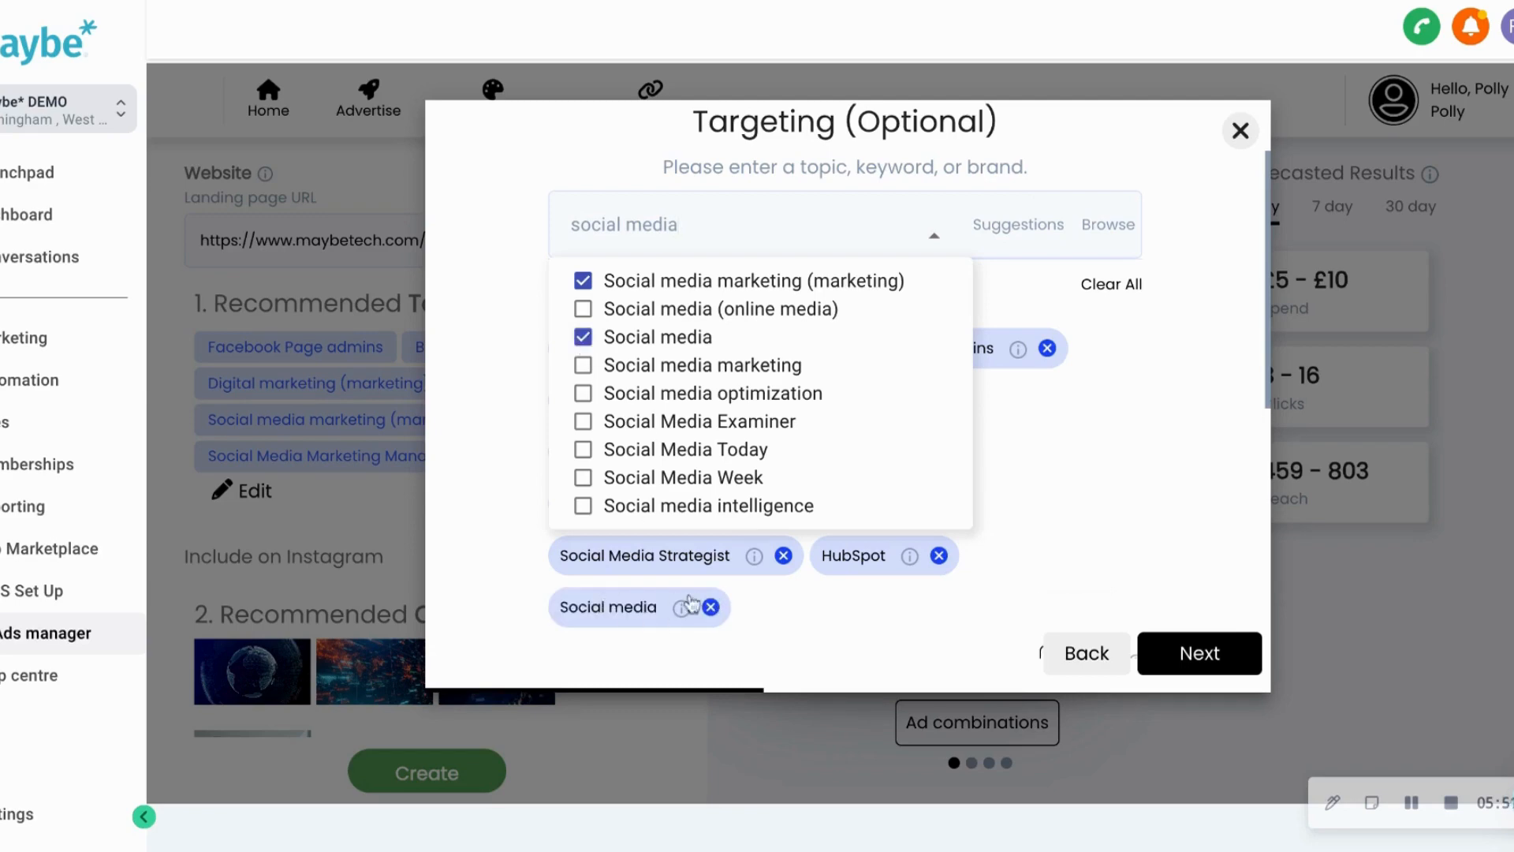
# Continue from the interest targeting to the location targeting and search the locations for "united"
pyautogui.click(1192, 662)
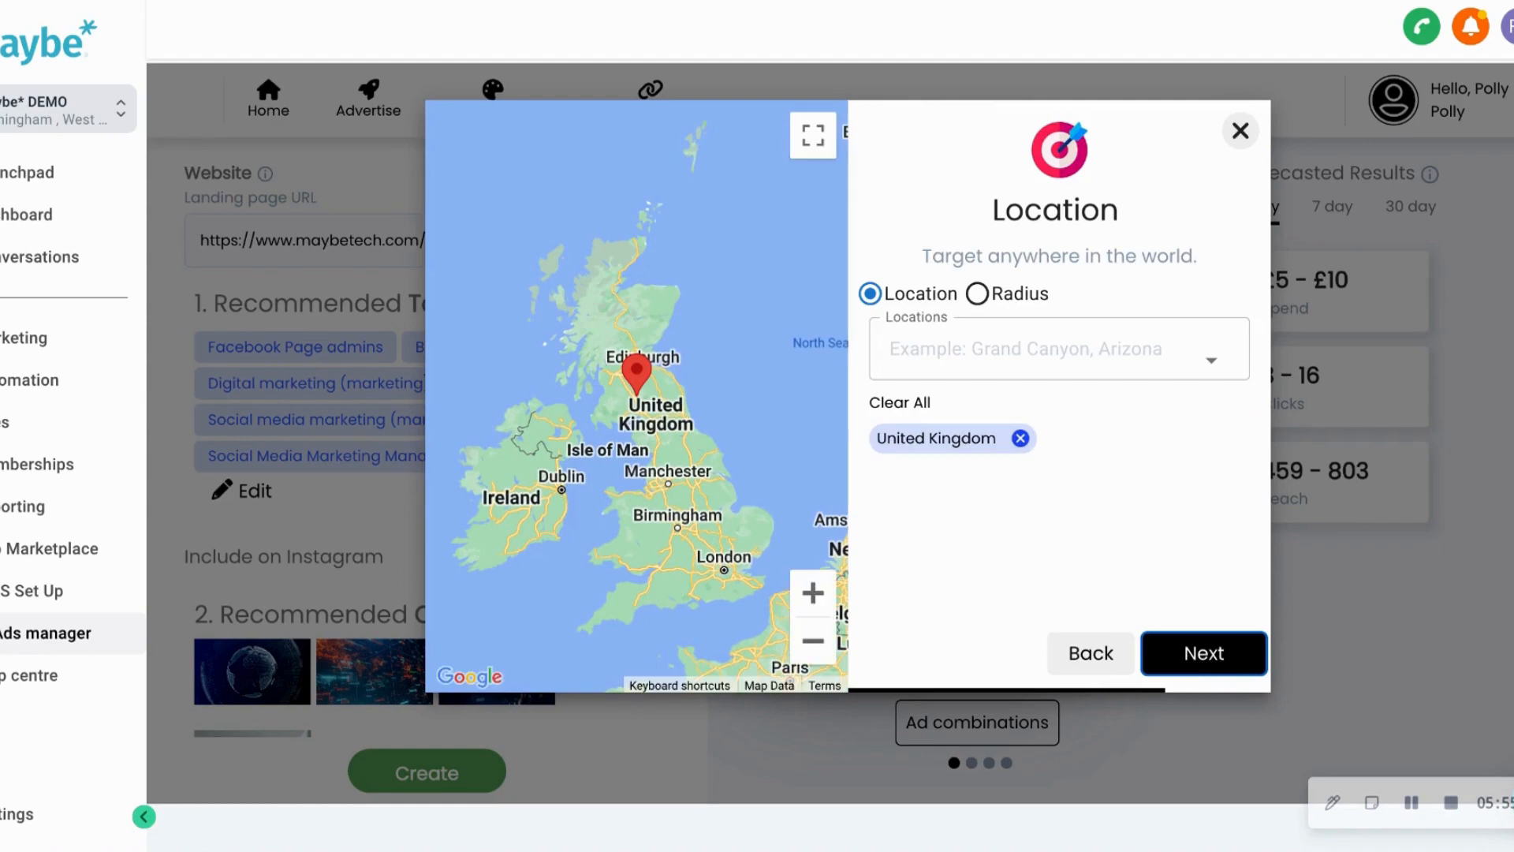
pyautogui.click(952, 348)
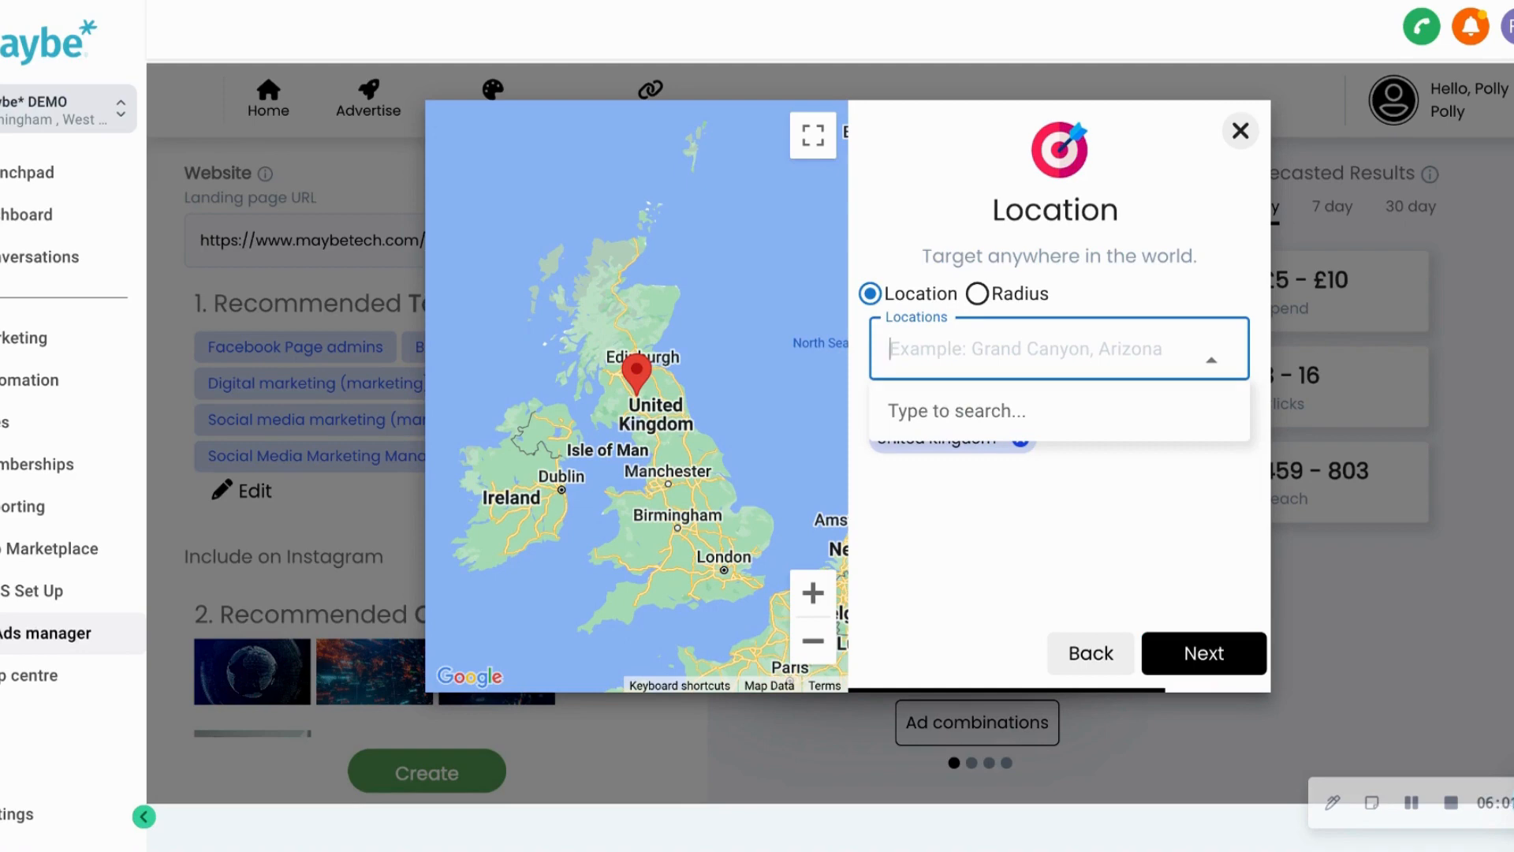
pyautogui.write('united')
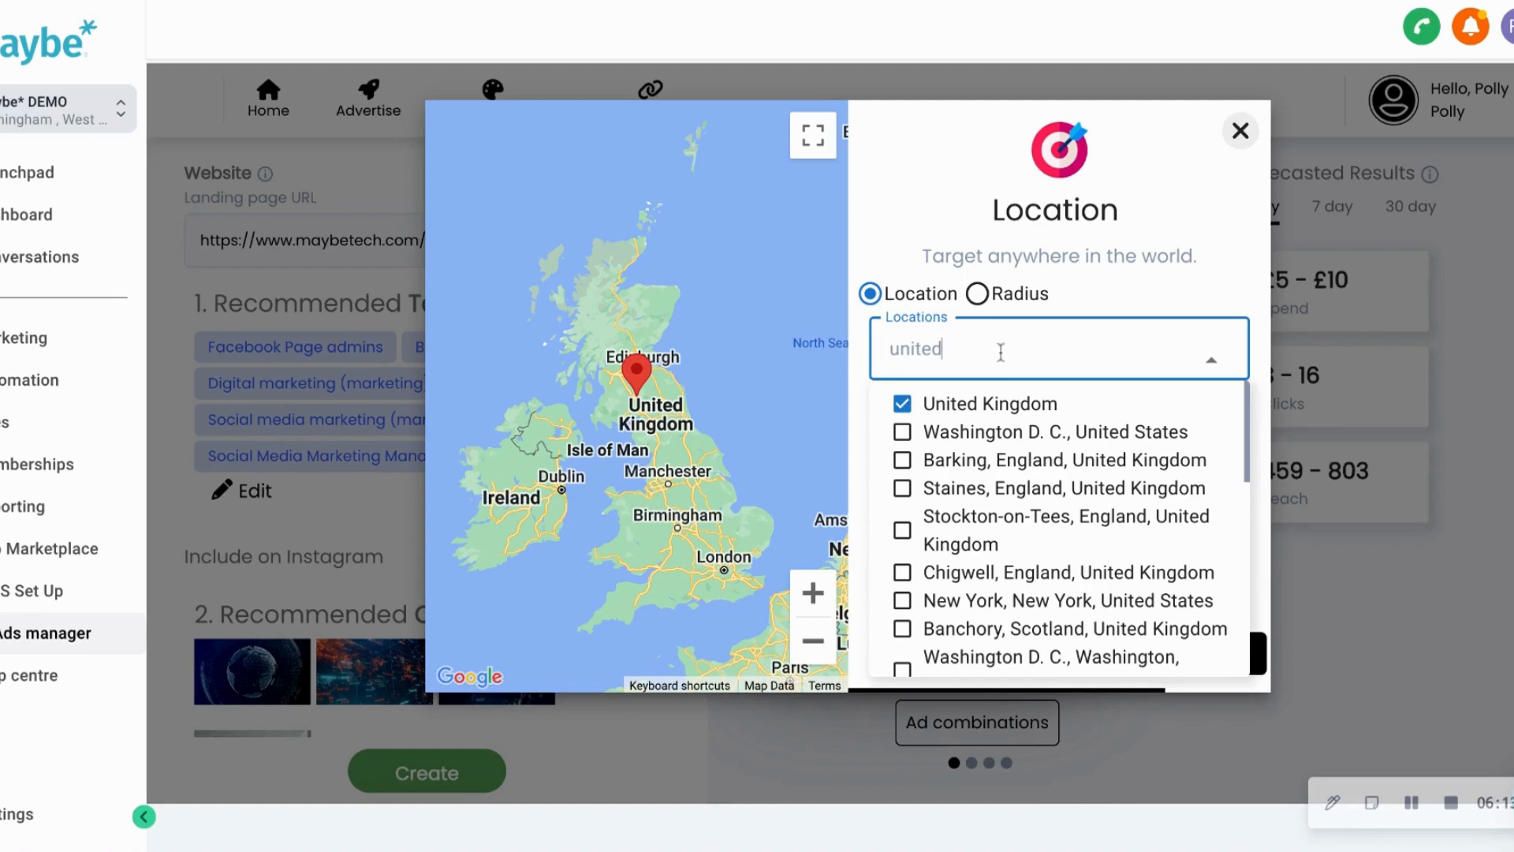
# Search the locations for "chelten" and add Cheltenham, Pennsylvania, United States to the targeting
pyautogui.hotkey('ctrl', 'a')
pyautogui.write('chelten')
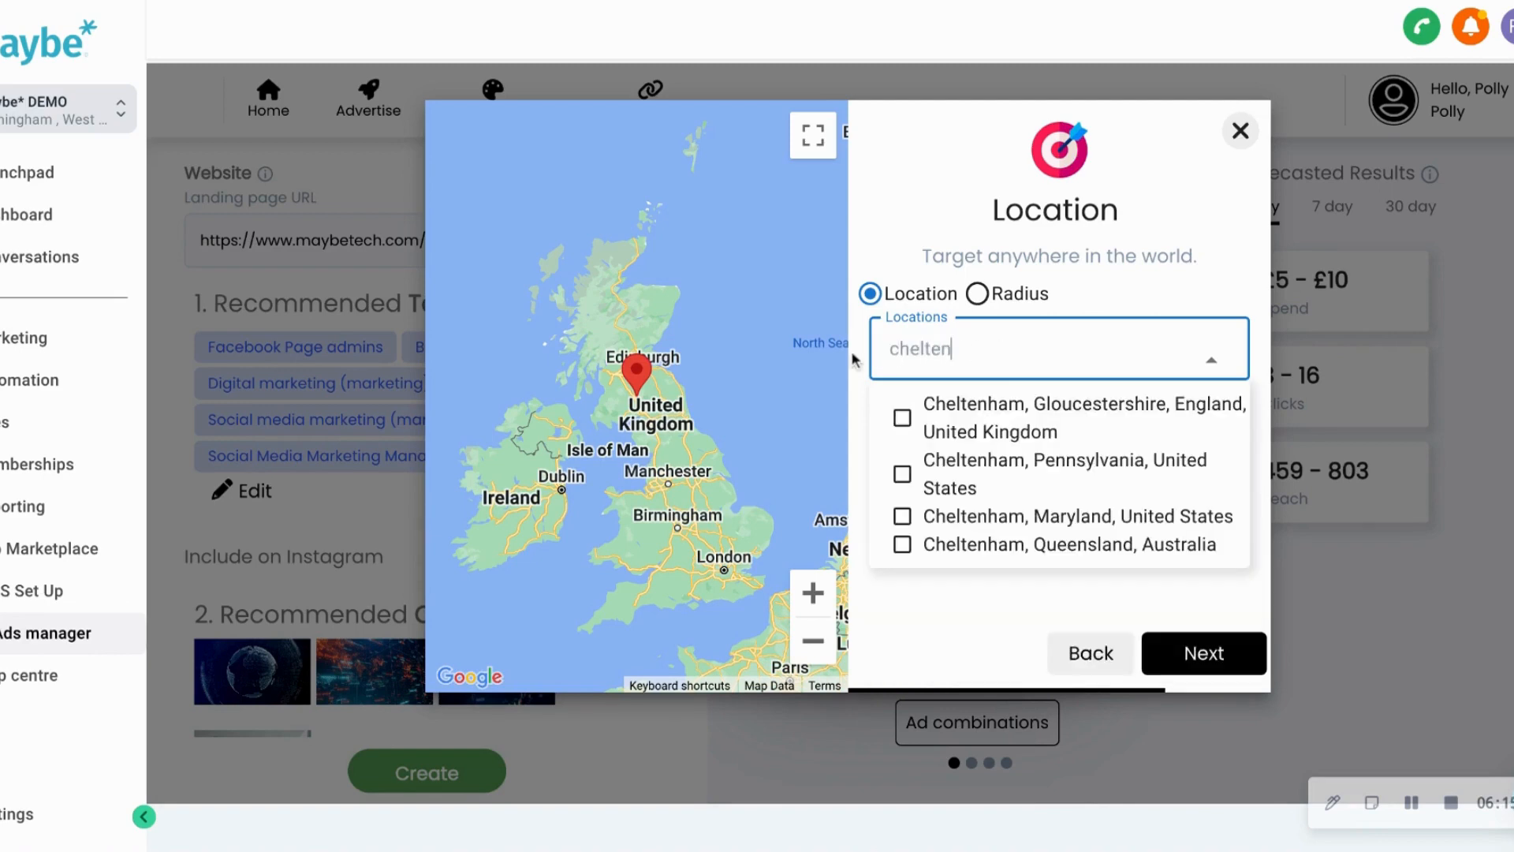
pyautogui.click(902, 474)
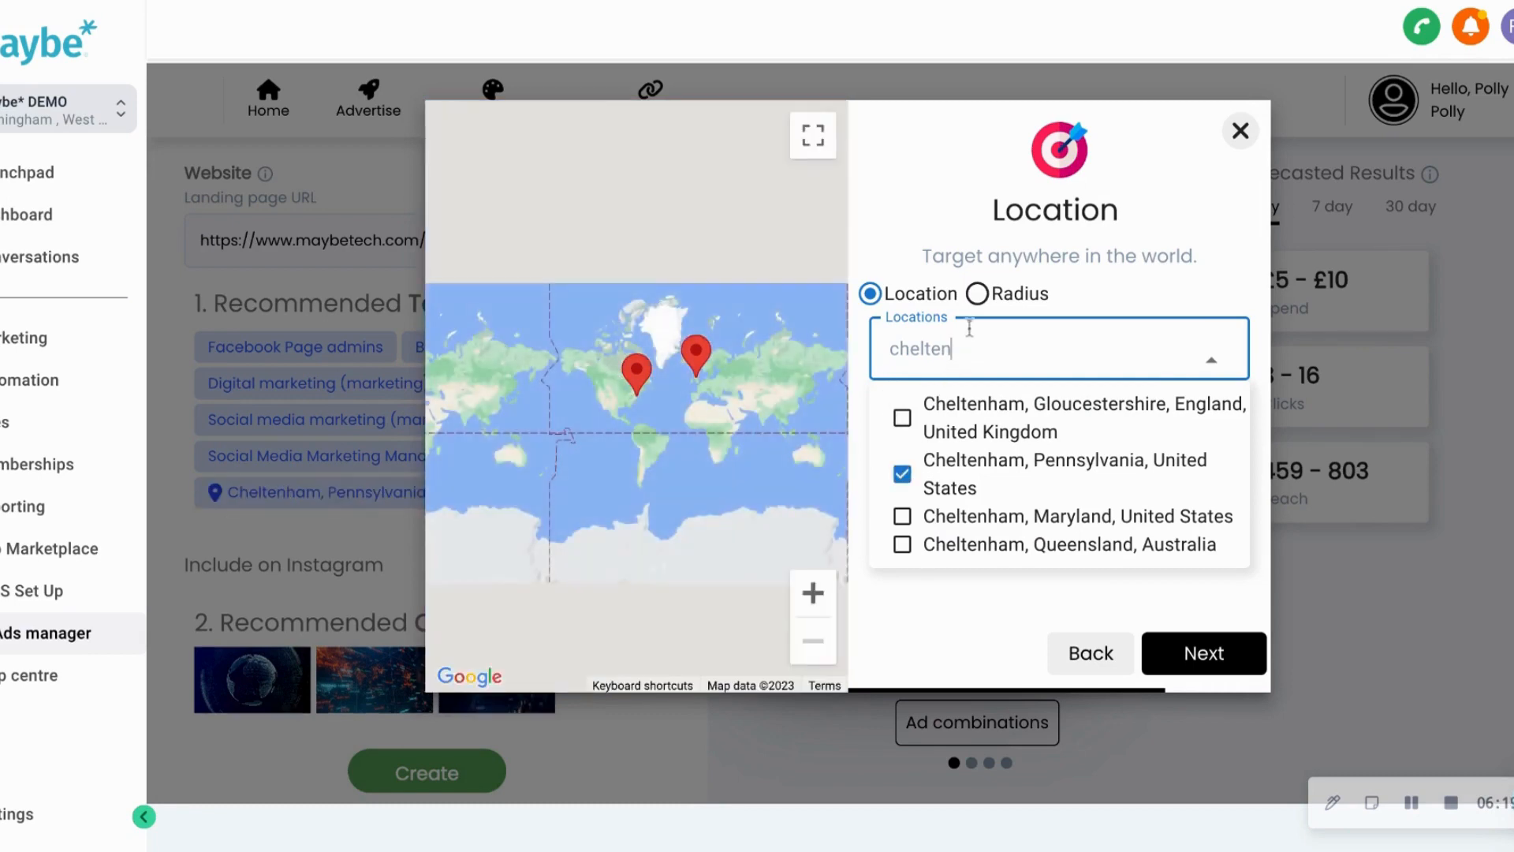
# Check the Radius option, return to Location, and remove Cheltenham, Pennsylvania from the targeted locations
pyautogui.click(978, 295)
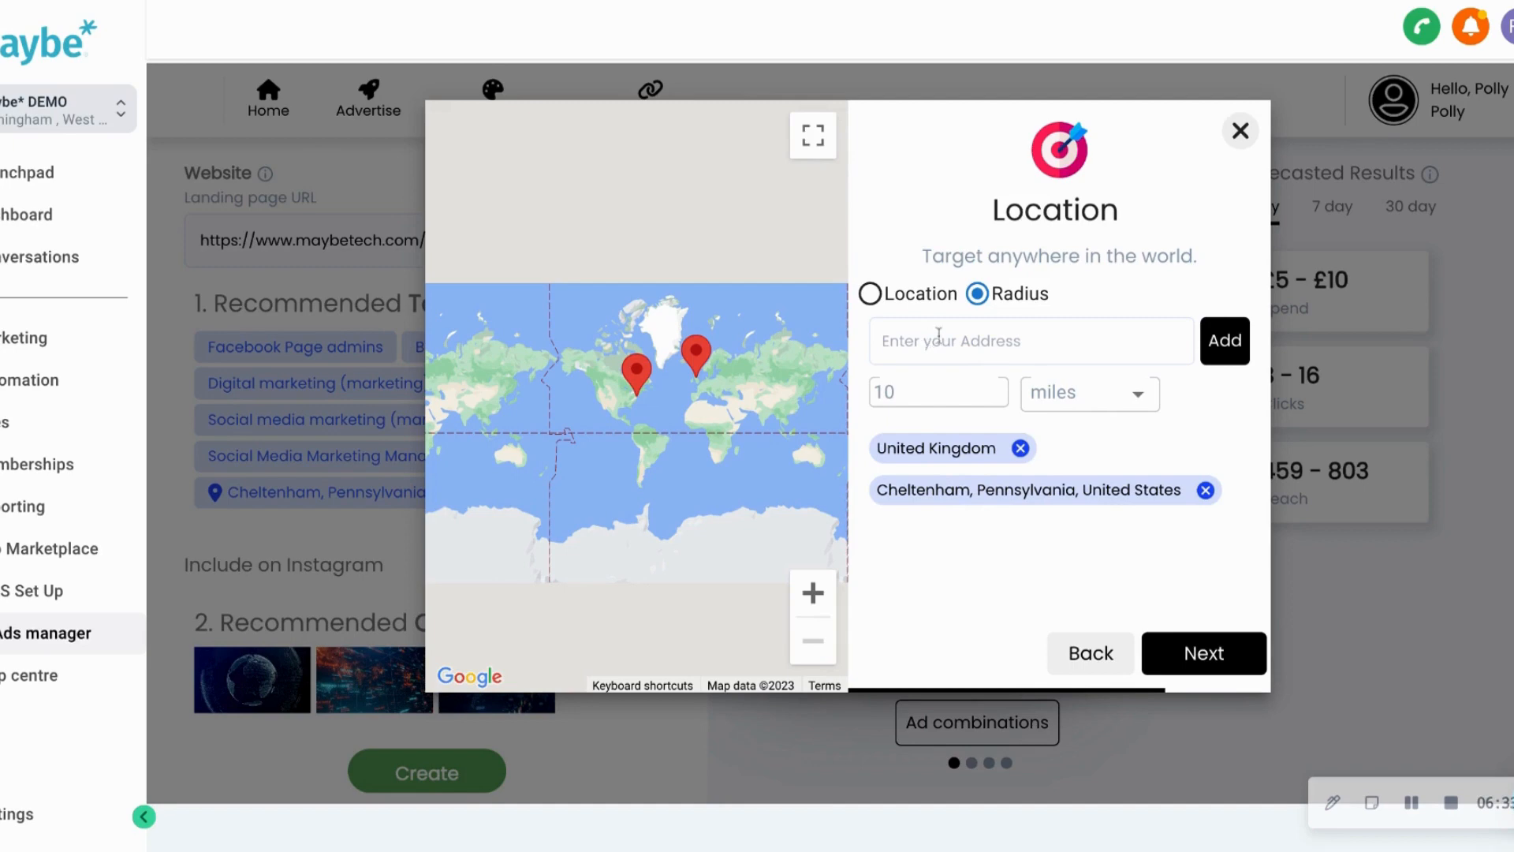
pyautogui.click(889, 306)
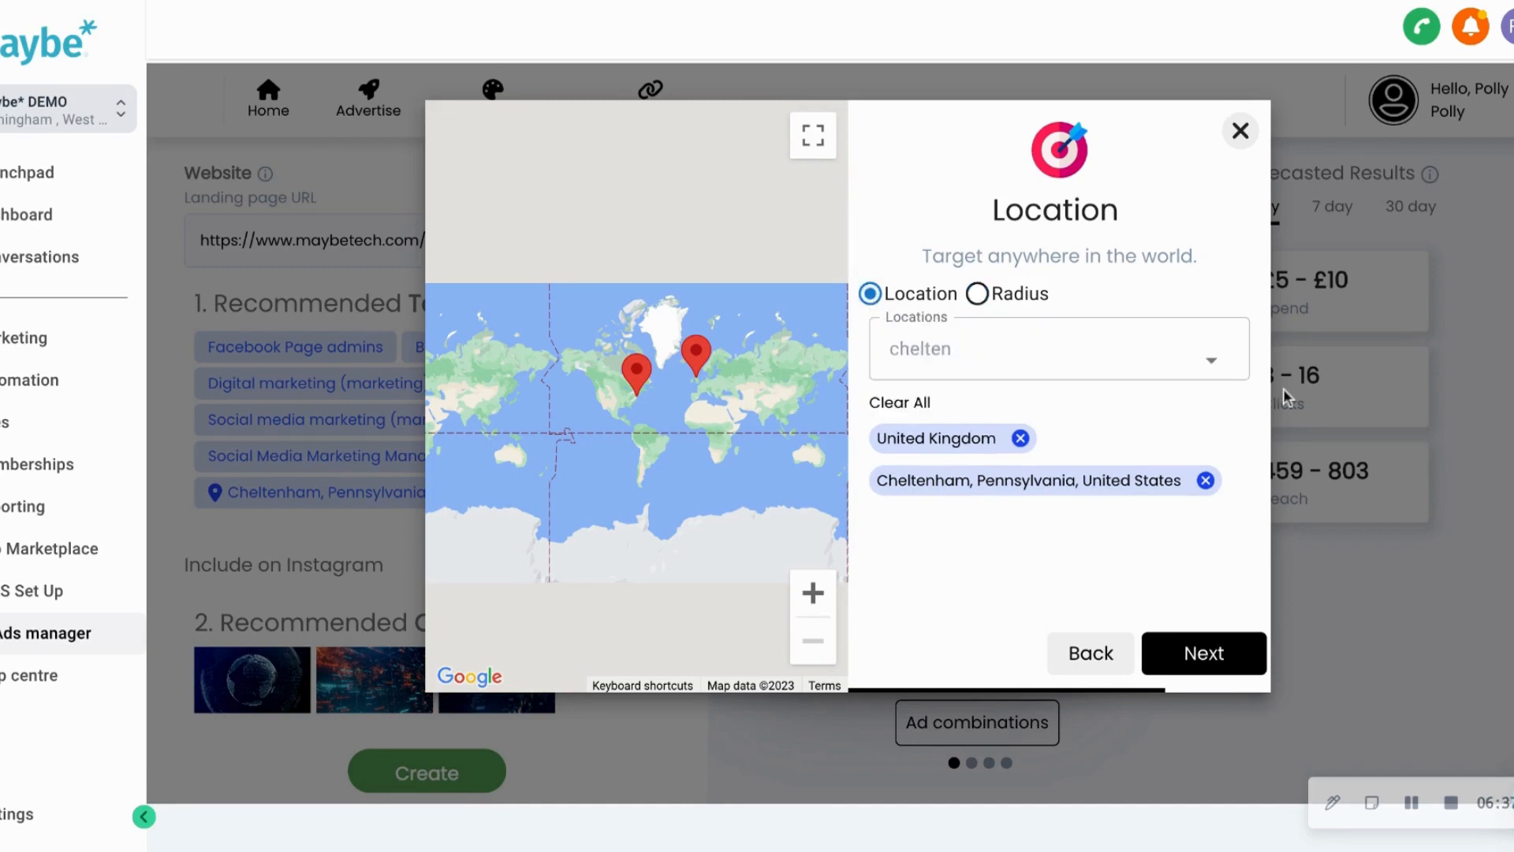
pyautogui.click(1205, 480)
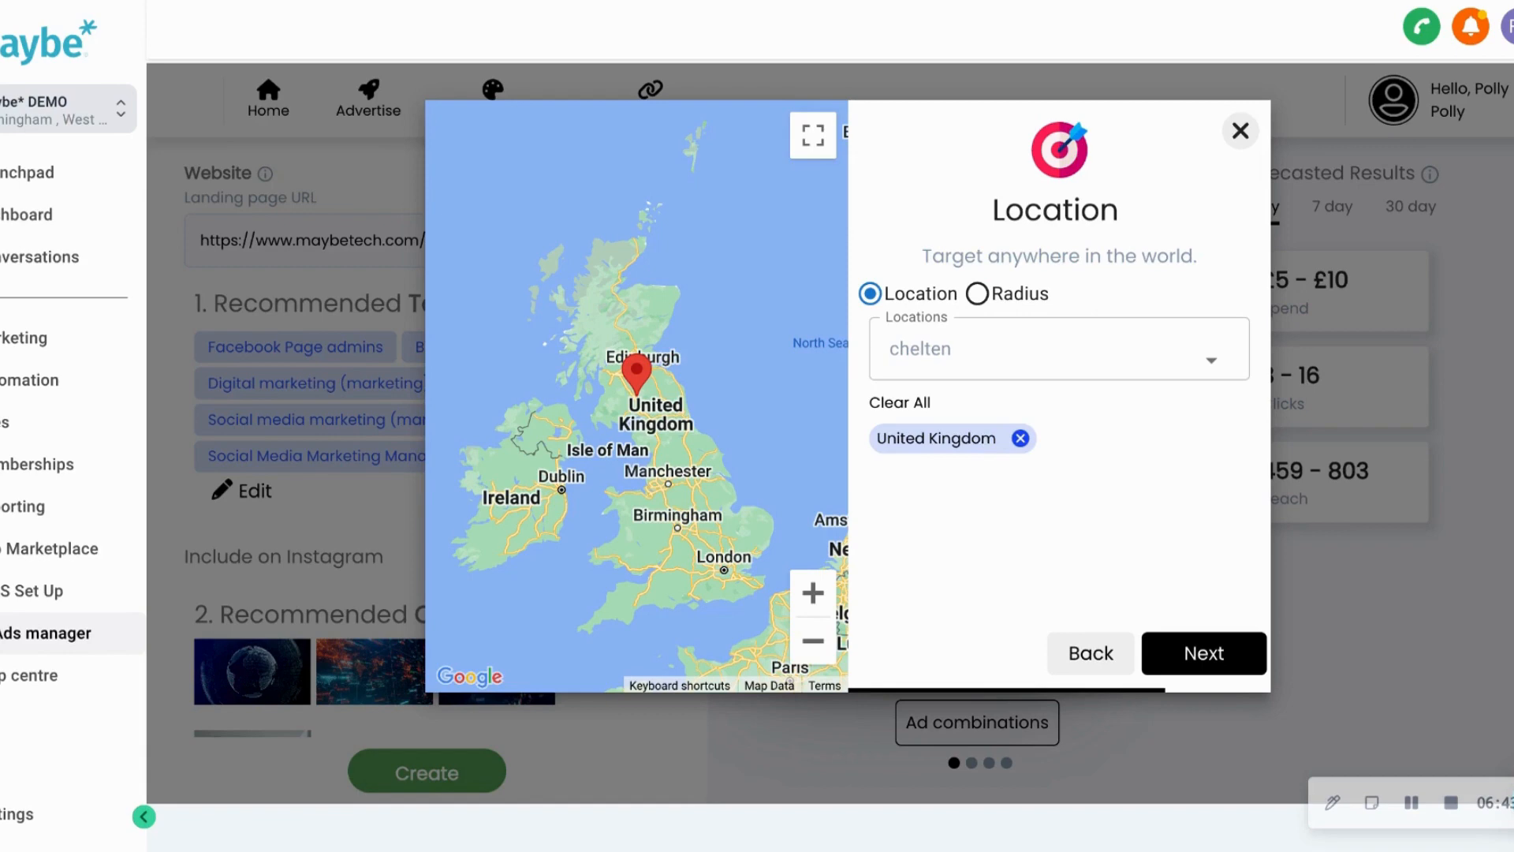
# Accept the location targeting and finish the targeting setup without changing the optional age and gender settings
pyautogui.click(1196, 659)
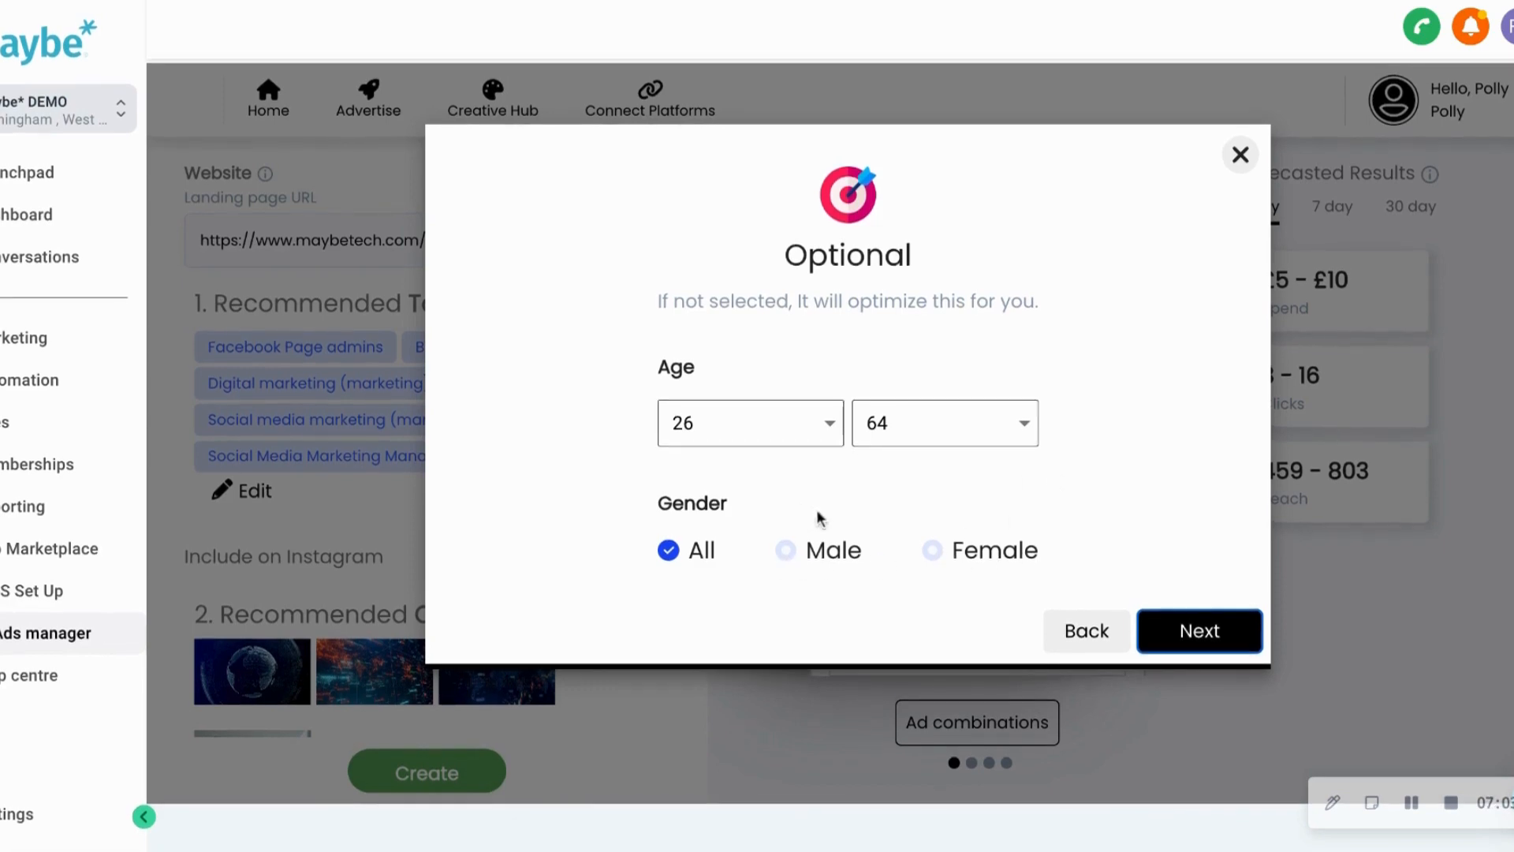
pyautogui.click(1195, 640)
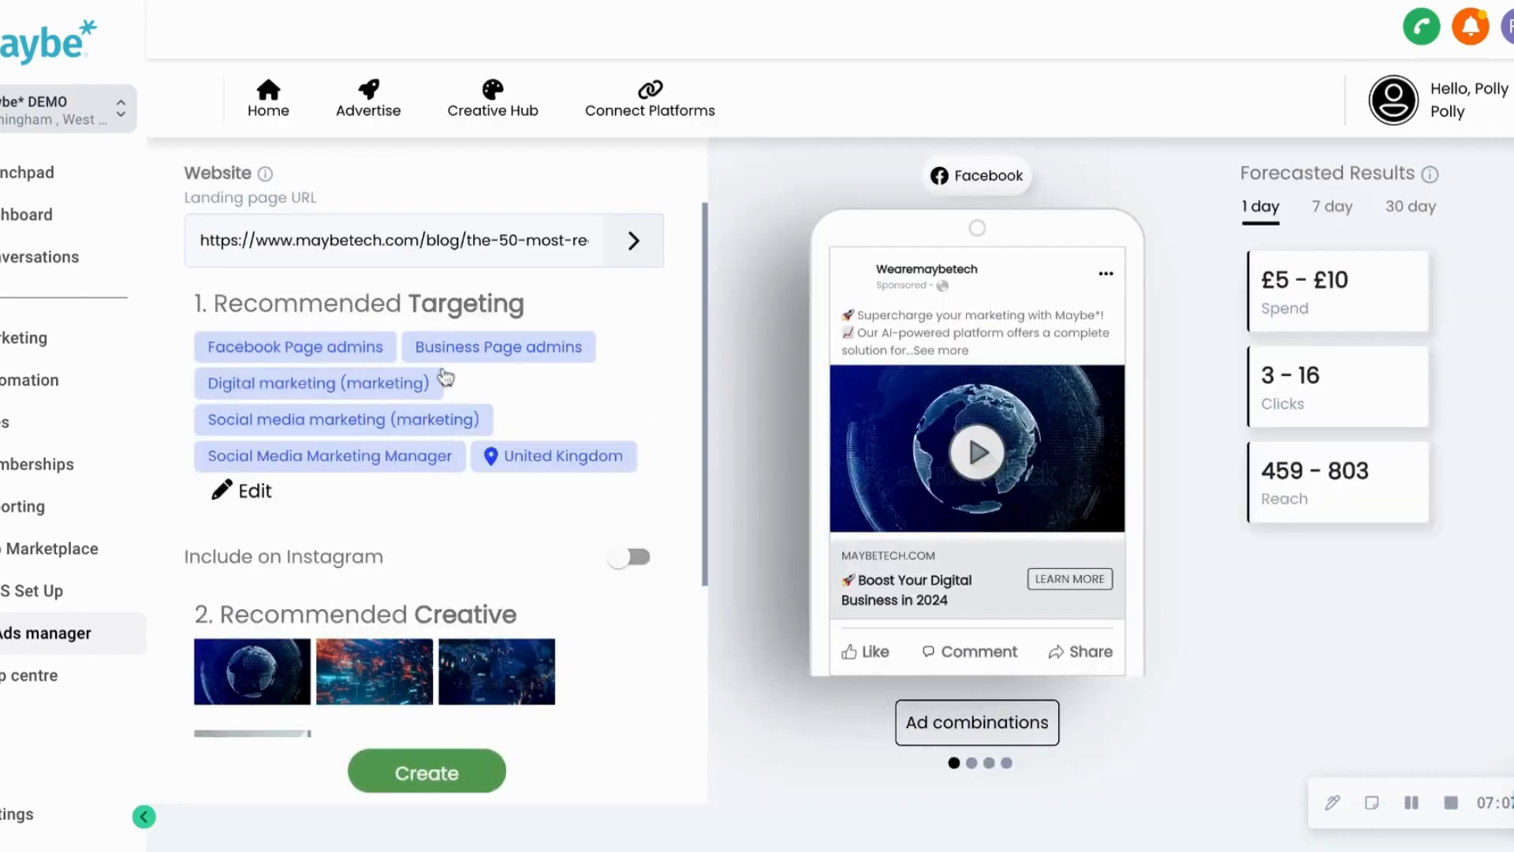
# Review the recommended targeting in the ad form and include the ad on Instagram
pyautogui.scroll(-1, 443, 380)
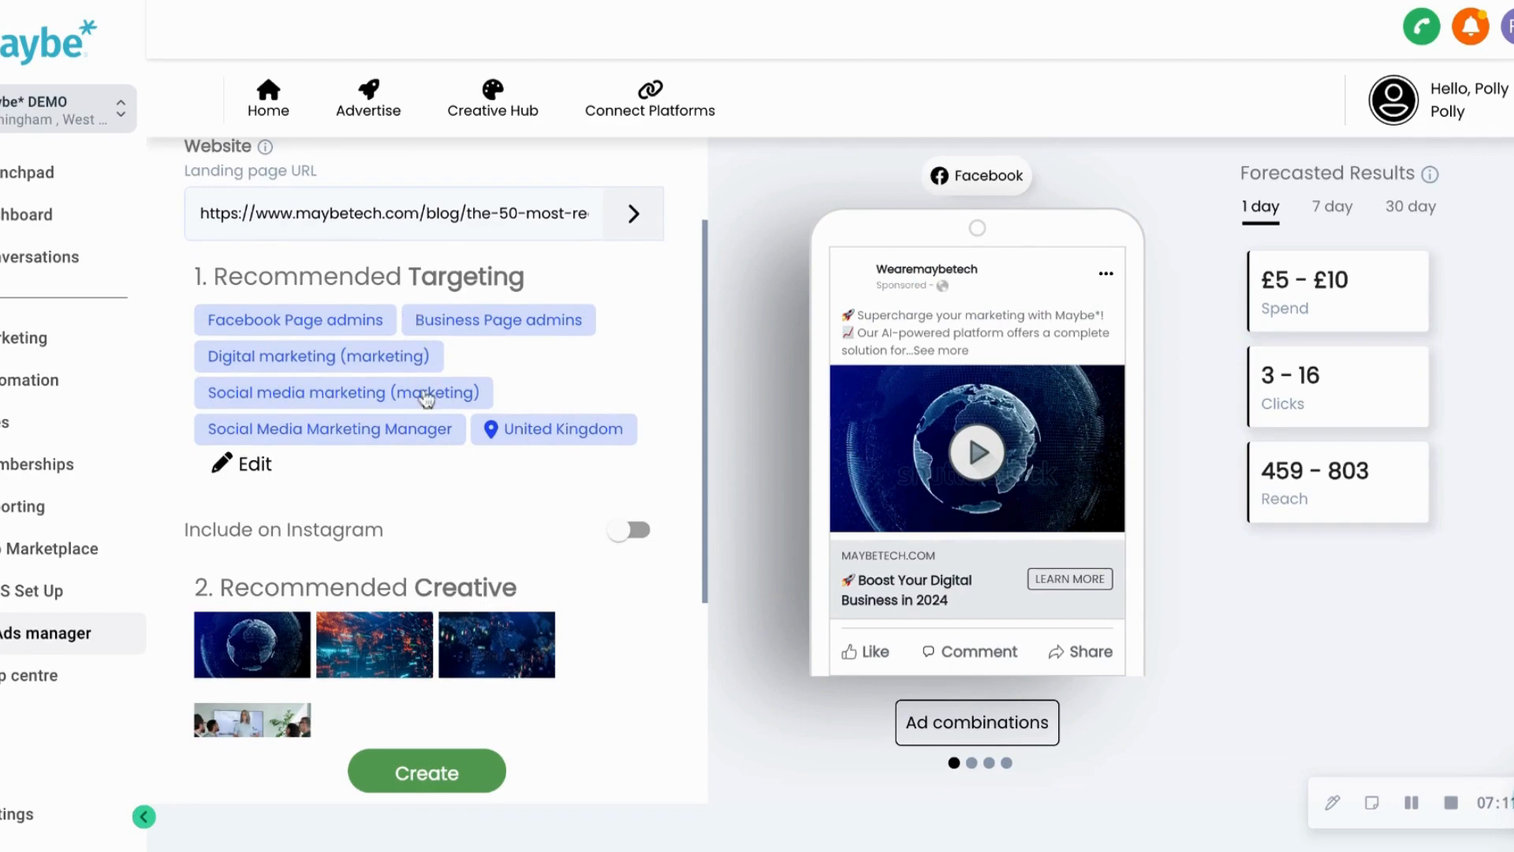
pyautogui.scroll(-1, 427, 400)
pyautogui.scroll(1, 426, 399)
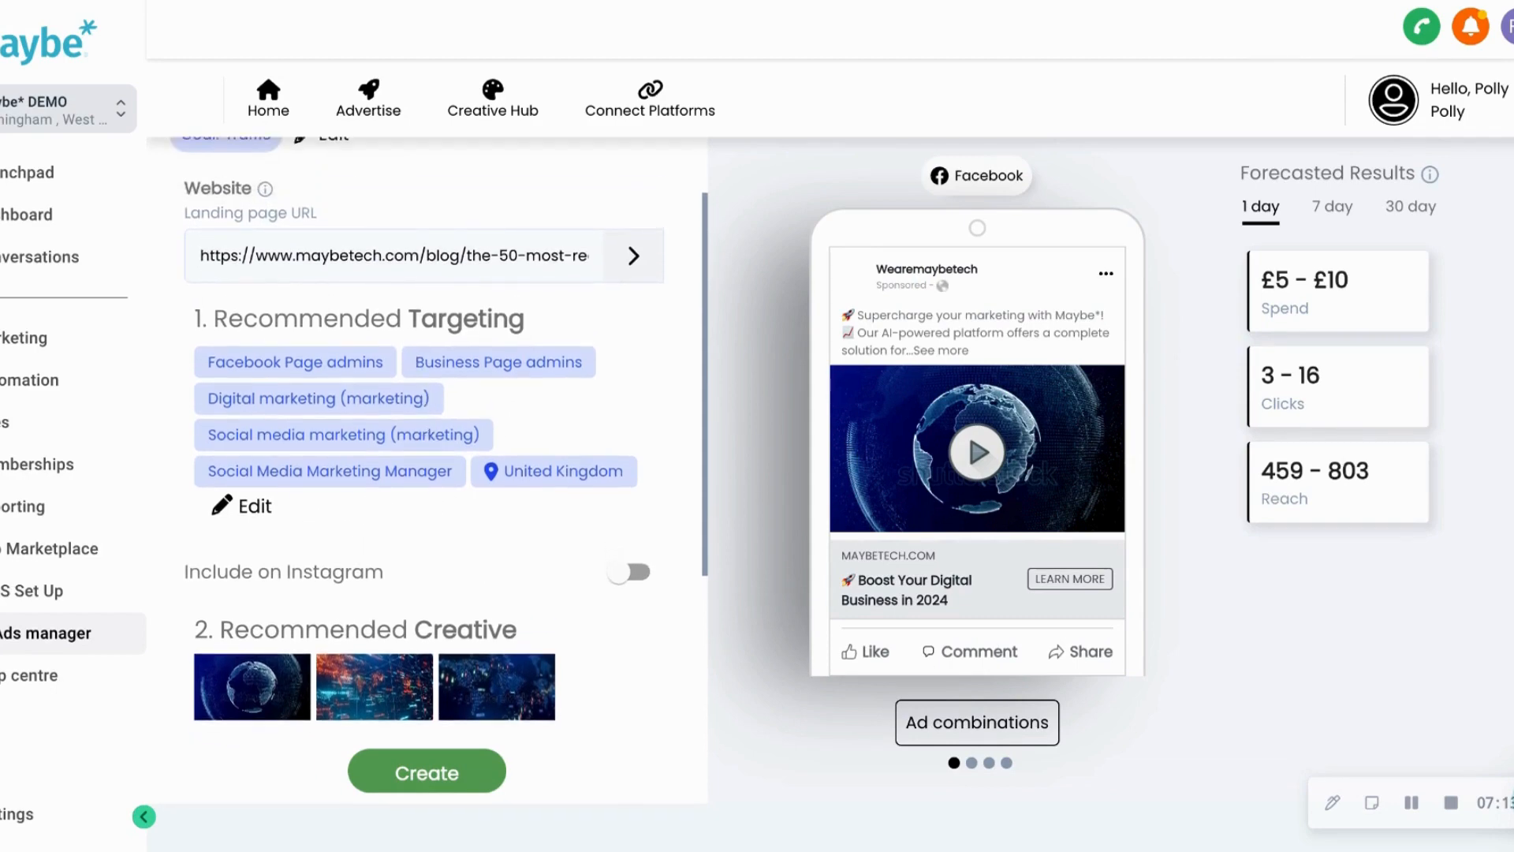
pyautogui.scroll(-1, 427, 399)
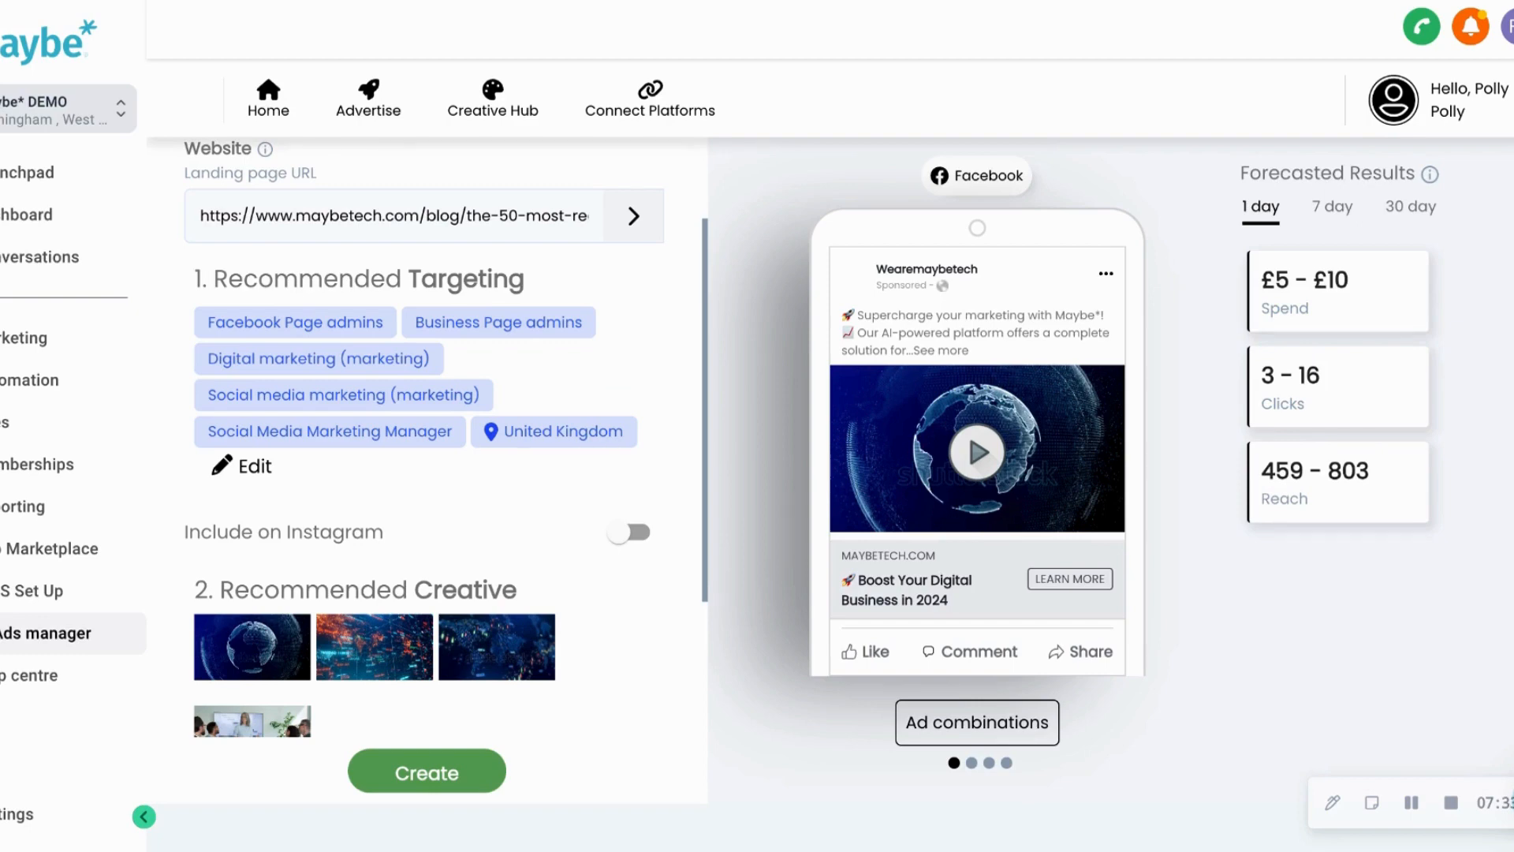
pyautogui.click(631, 533)
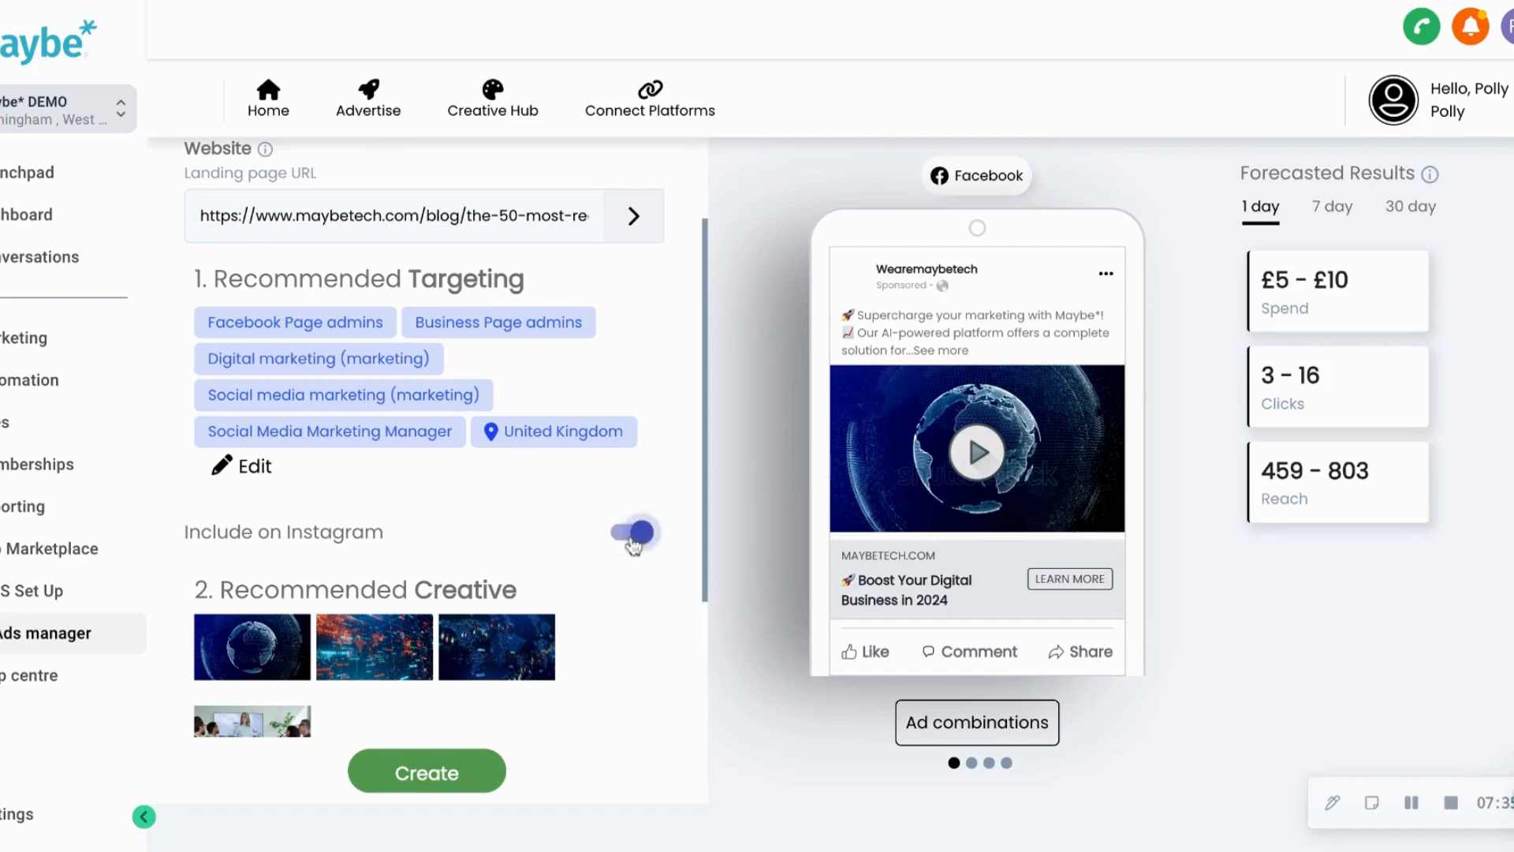
# Open the recommended creative for editing and look over its image and video sections
pyautogui.scroll(-3, 489, 495)
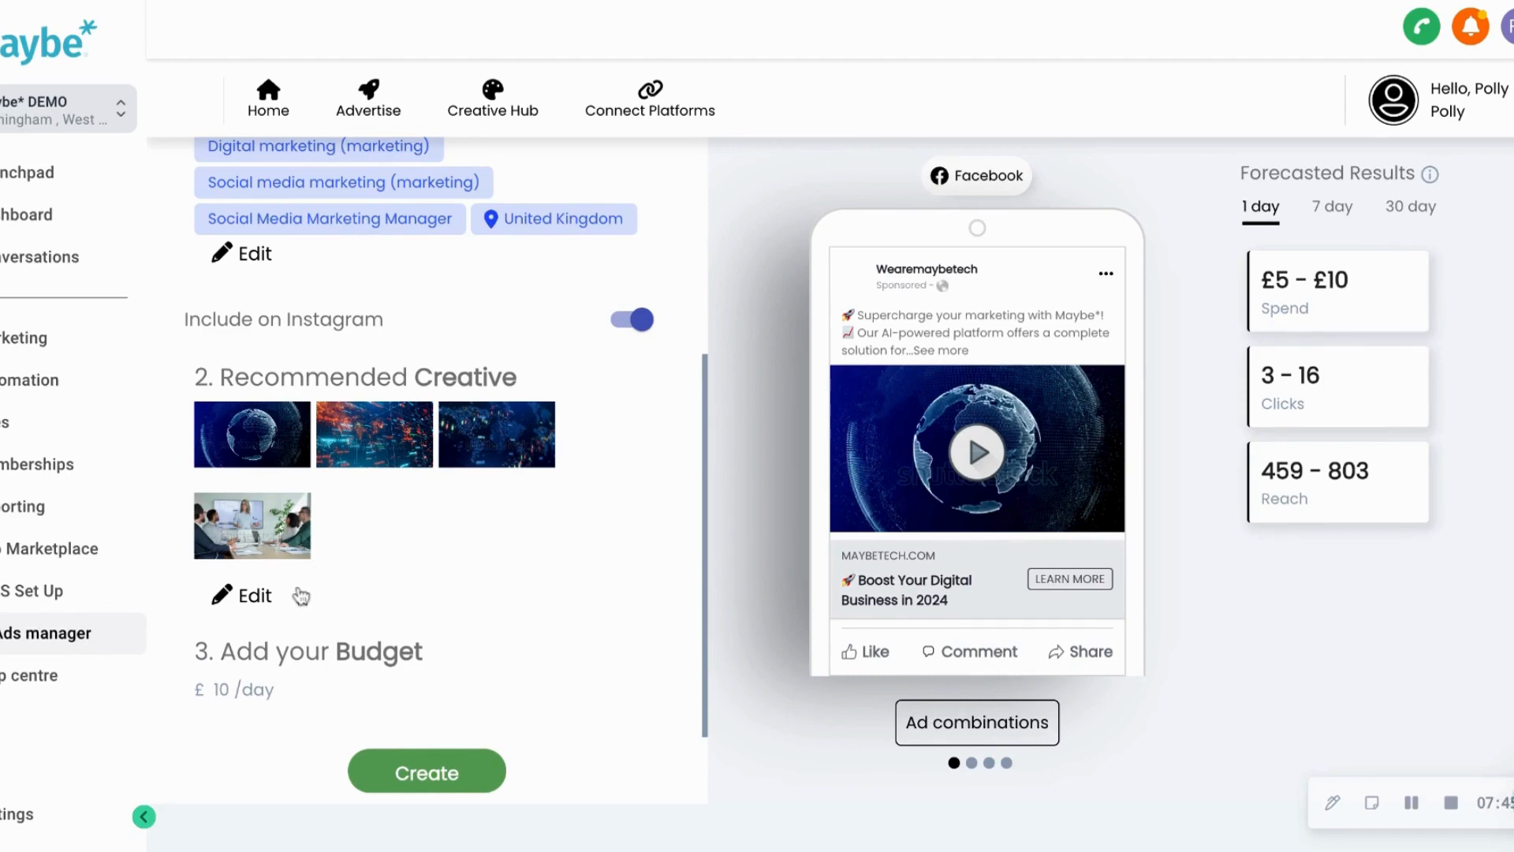
pyautogui.click(257, 598)
pyautogui.scroll(-3, 316, 568)
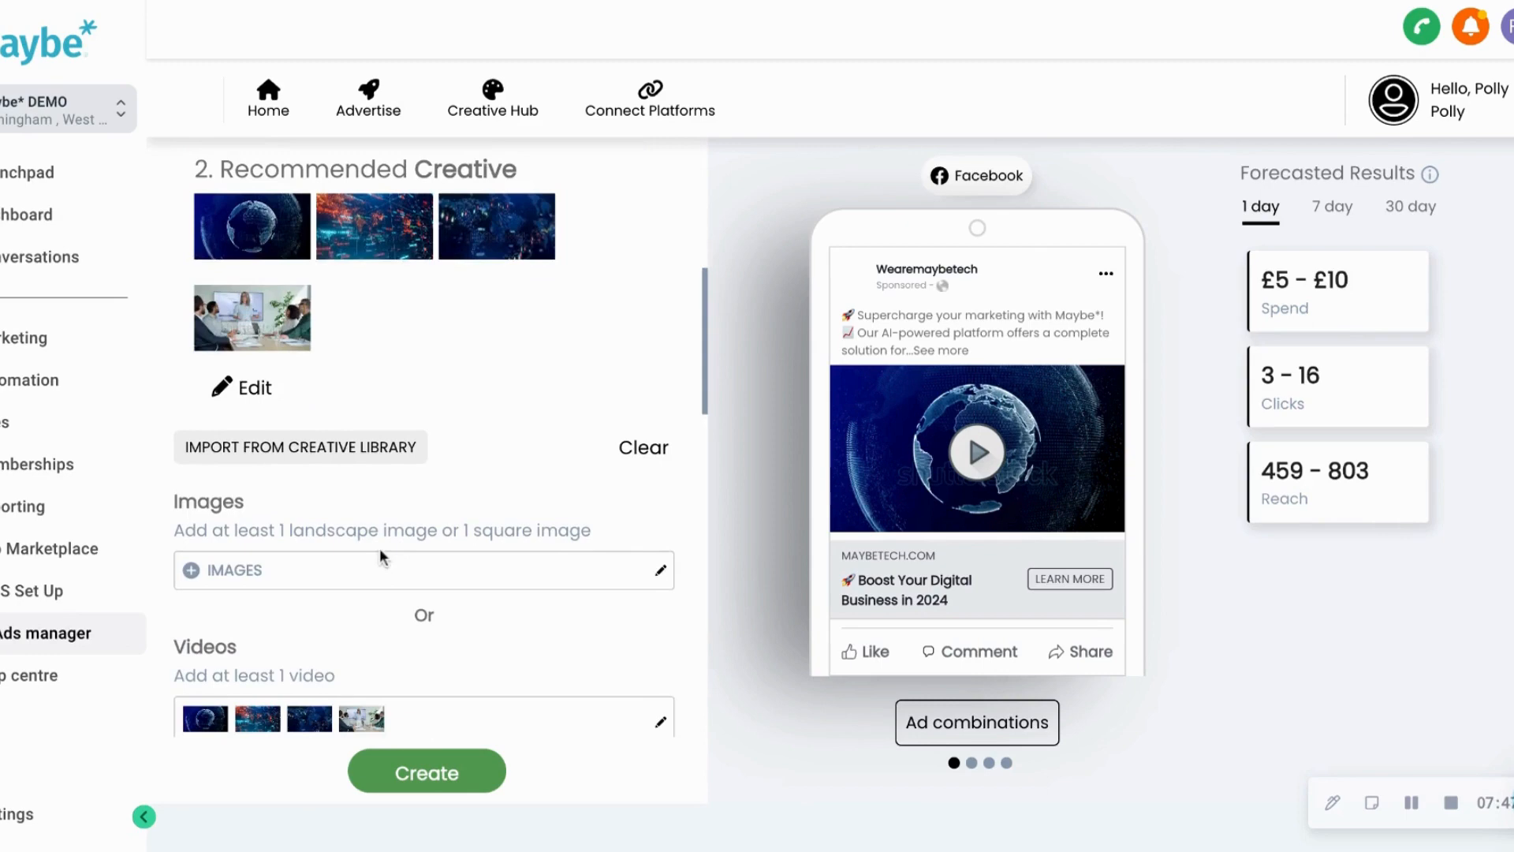
pyautogui.scroll(-2, 499, 419)
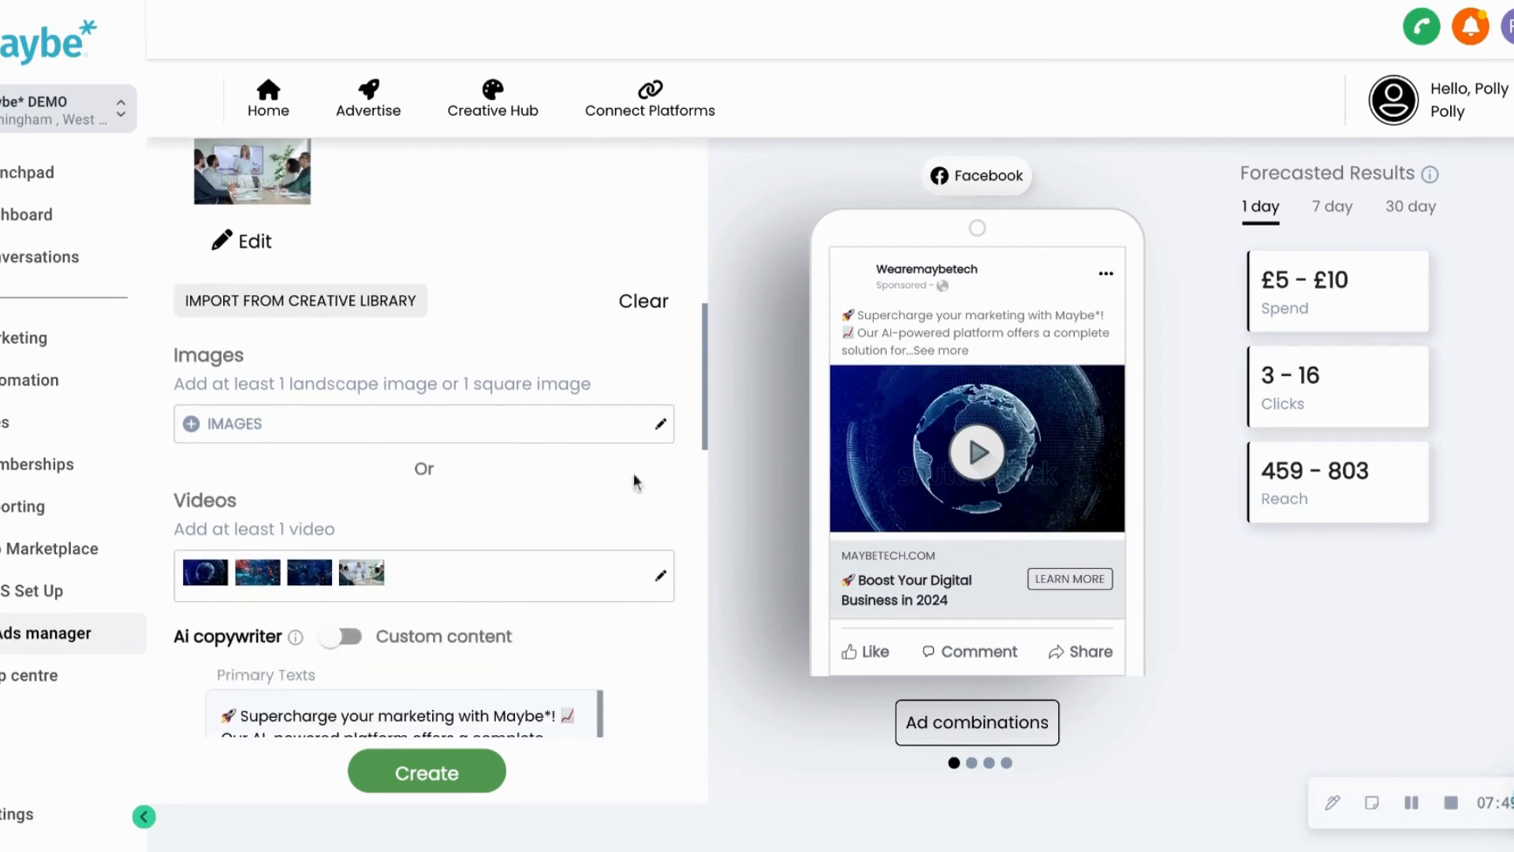
# Unselect all four recommended videos from the ad's creative and save the empty video selection
pyautogui.click(662, 581)
pyautogui.moveTo(390, 357)
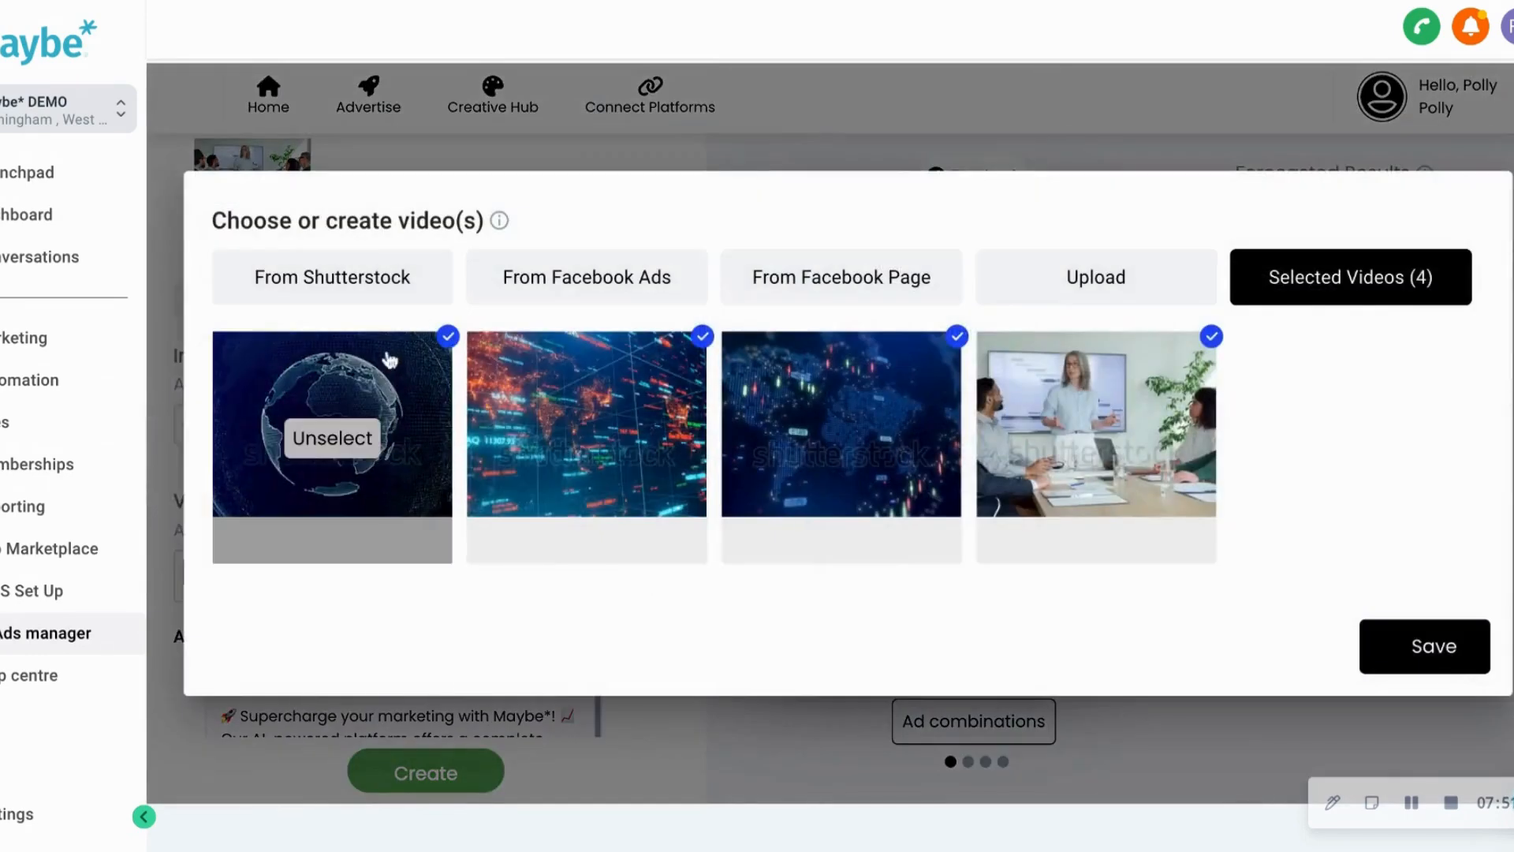
pyautogui.click(339, 440)
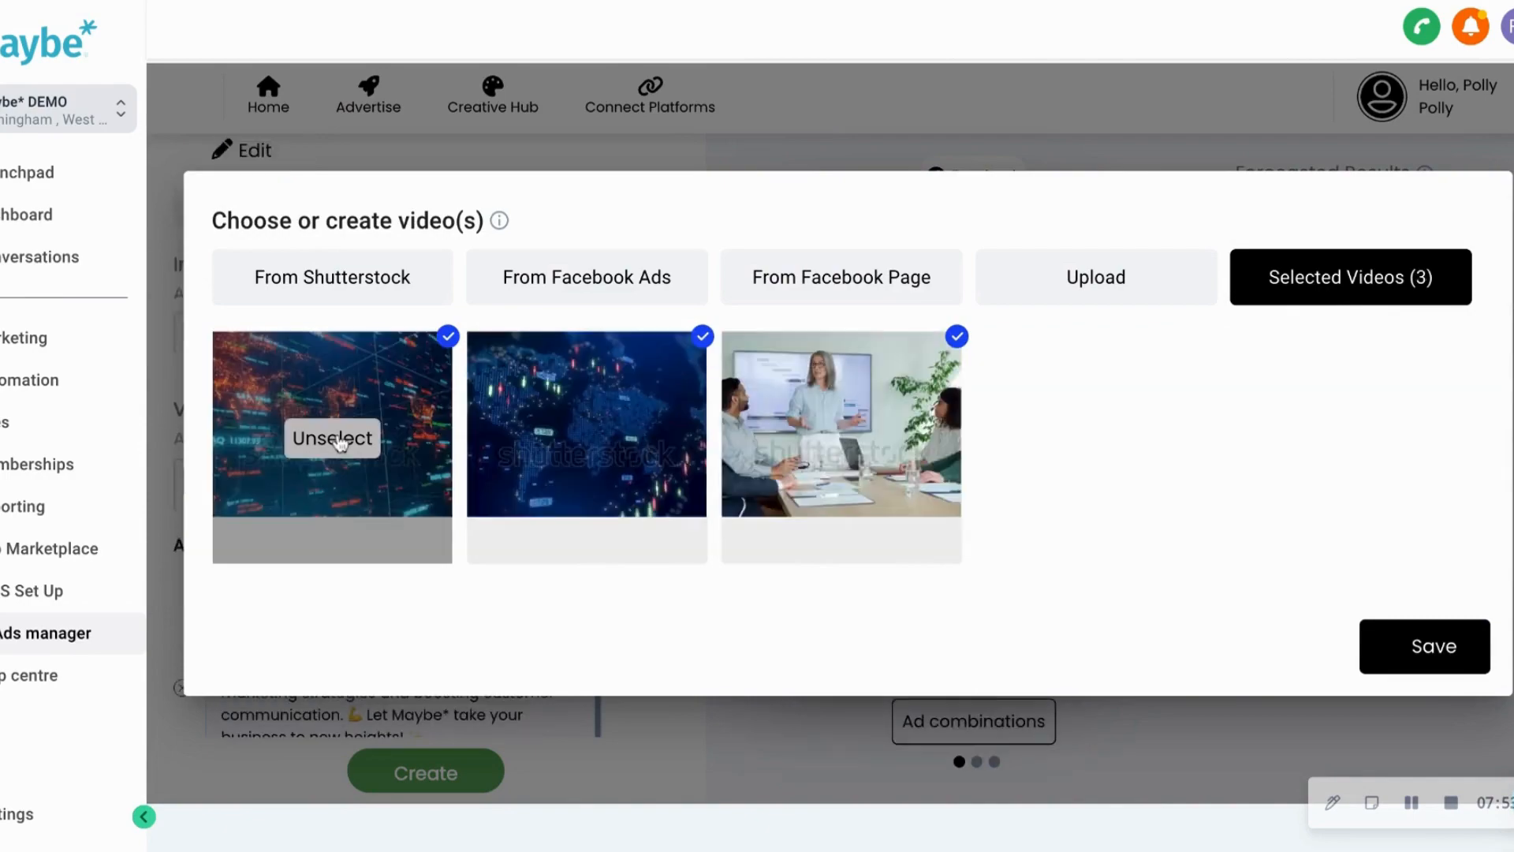
pyautogui.click(339, 440)
pyautogui.click(339, 440)
pyautogui.click(332, 437)
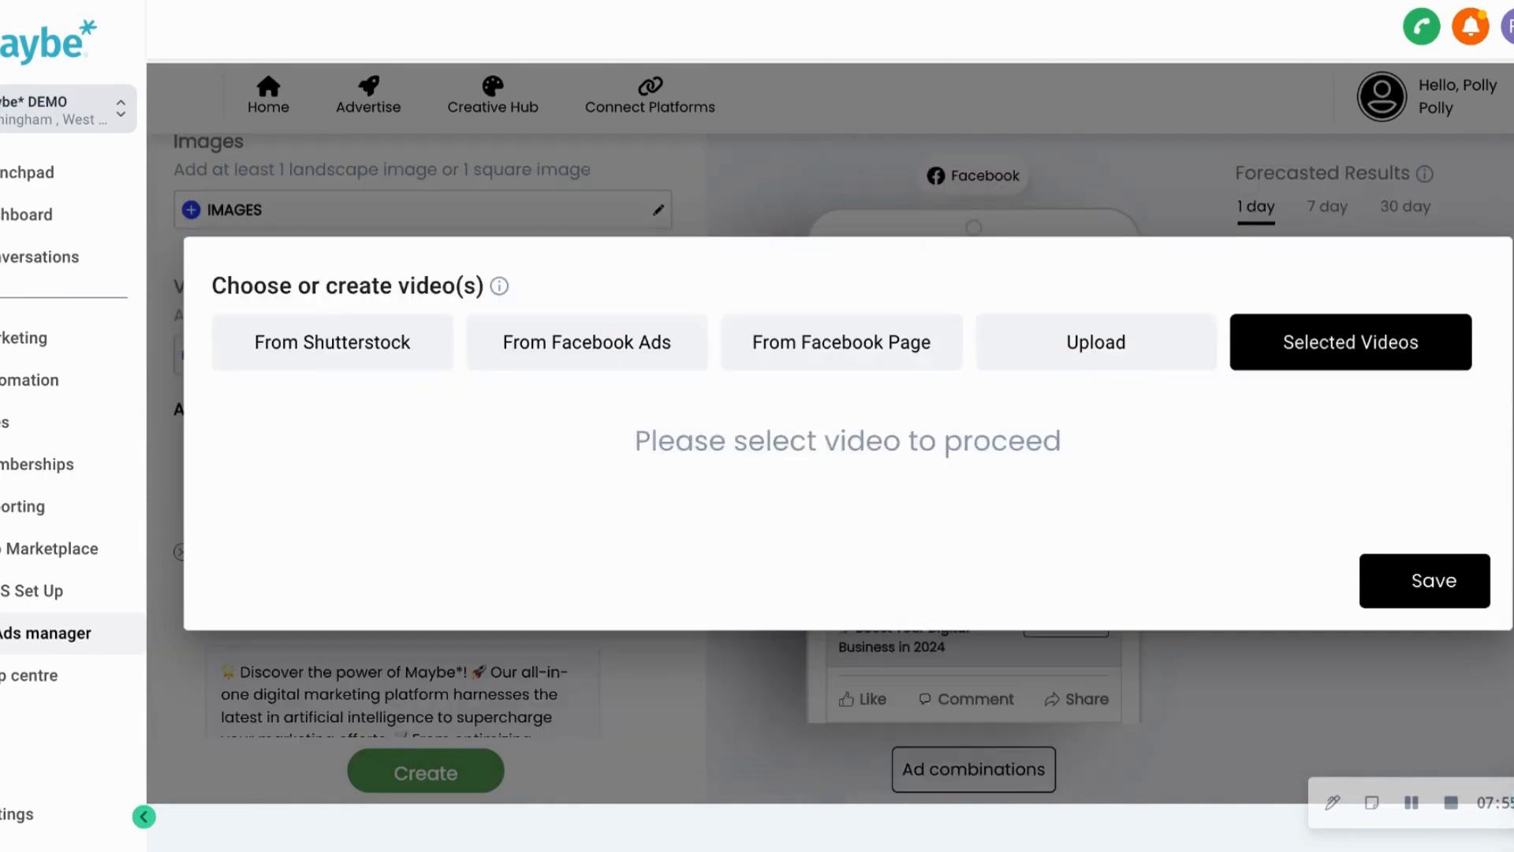
pyautogui.click(1414, 575)
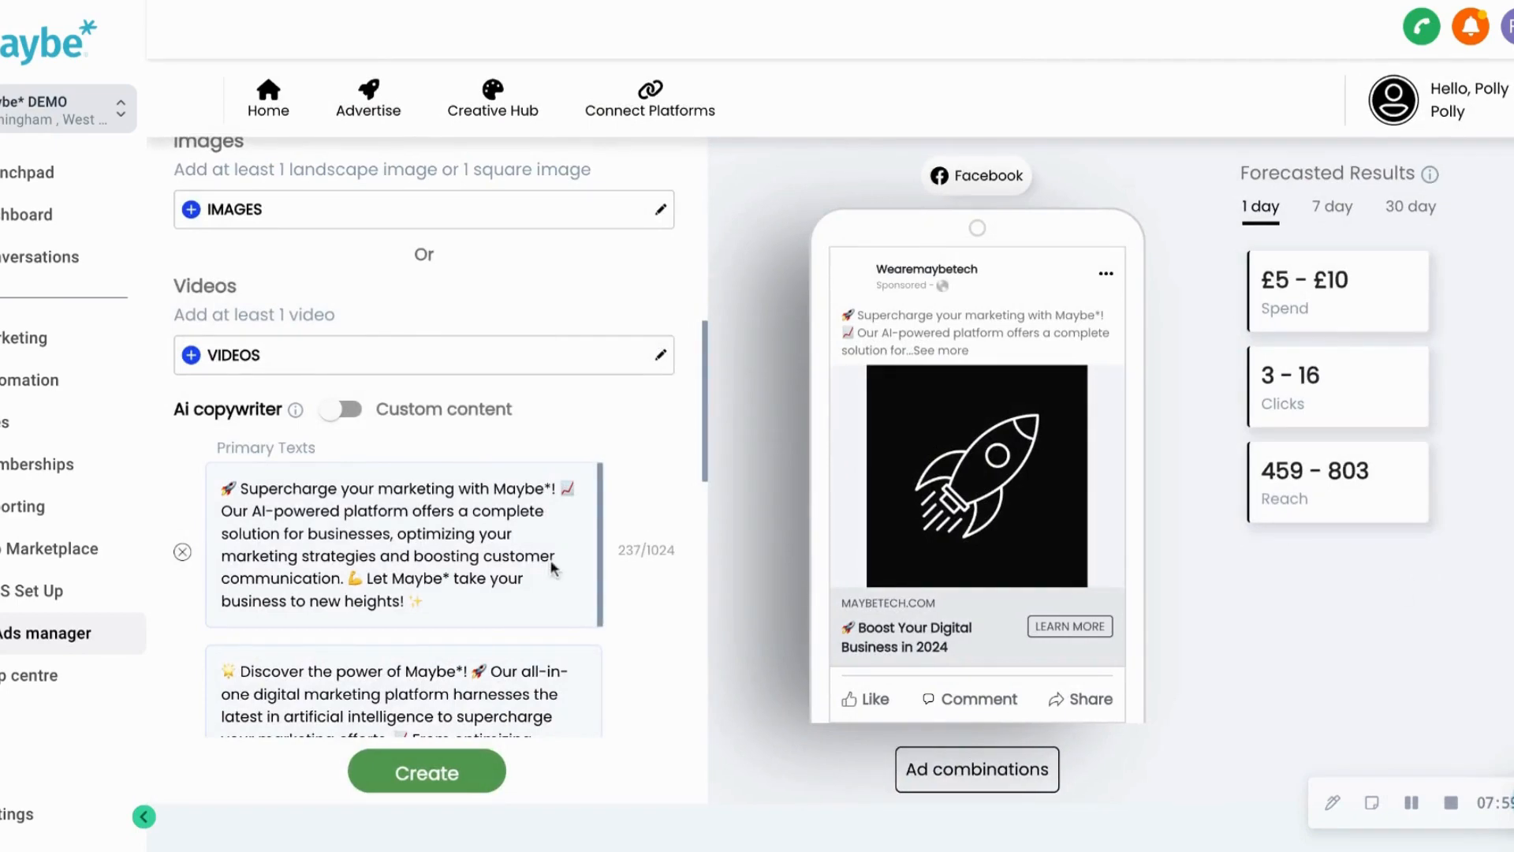
# Search Shutterstock for "digital marketing" images for the ad and browse the results
pyautogui.scroll(3, 554, 568)
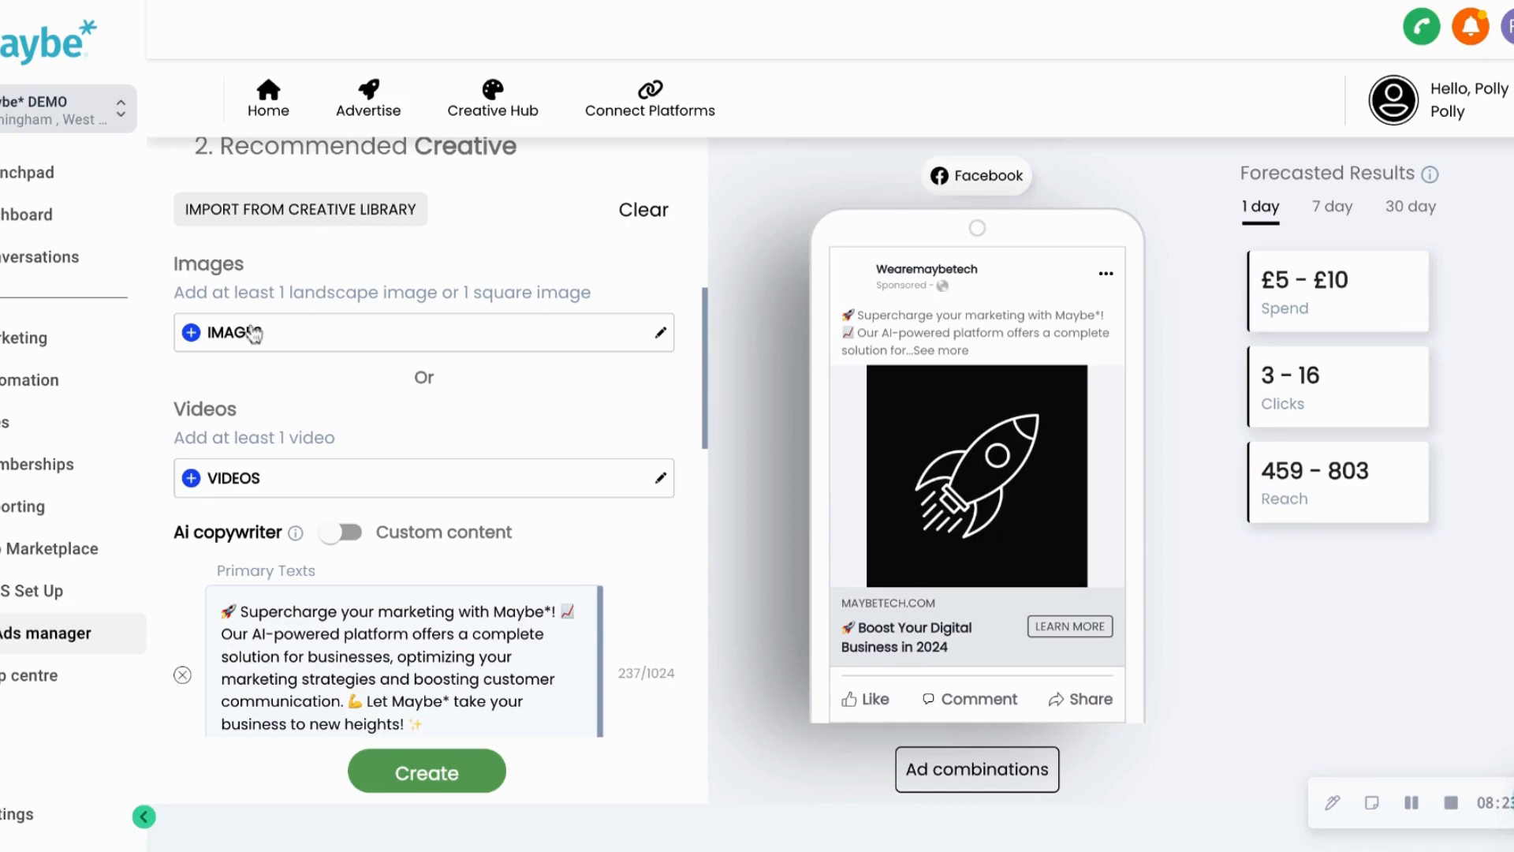
pyautogui.click(278, 335)
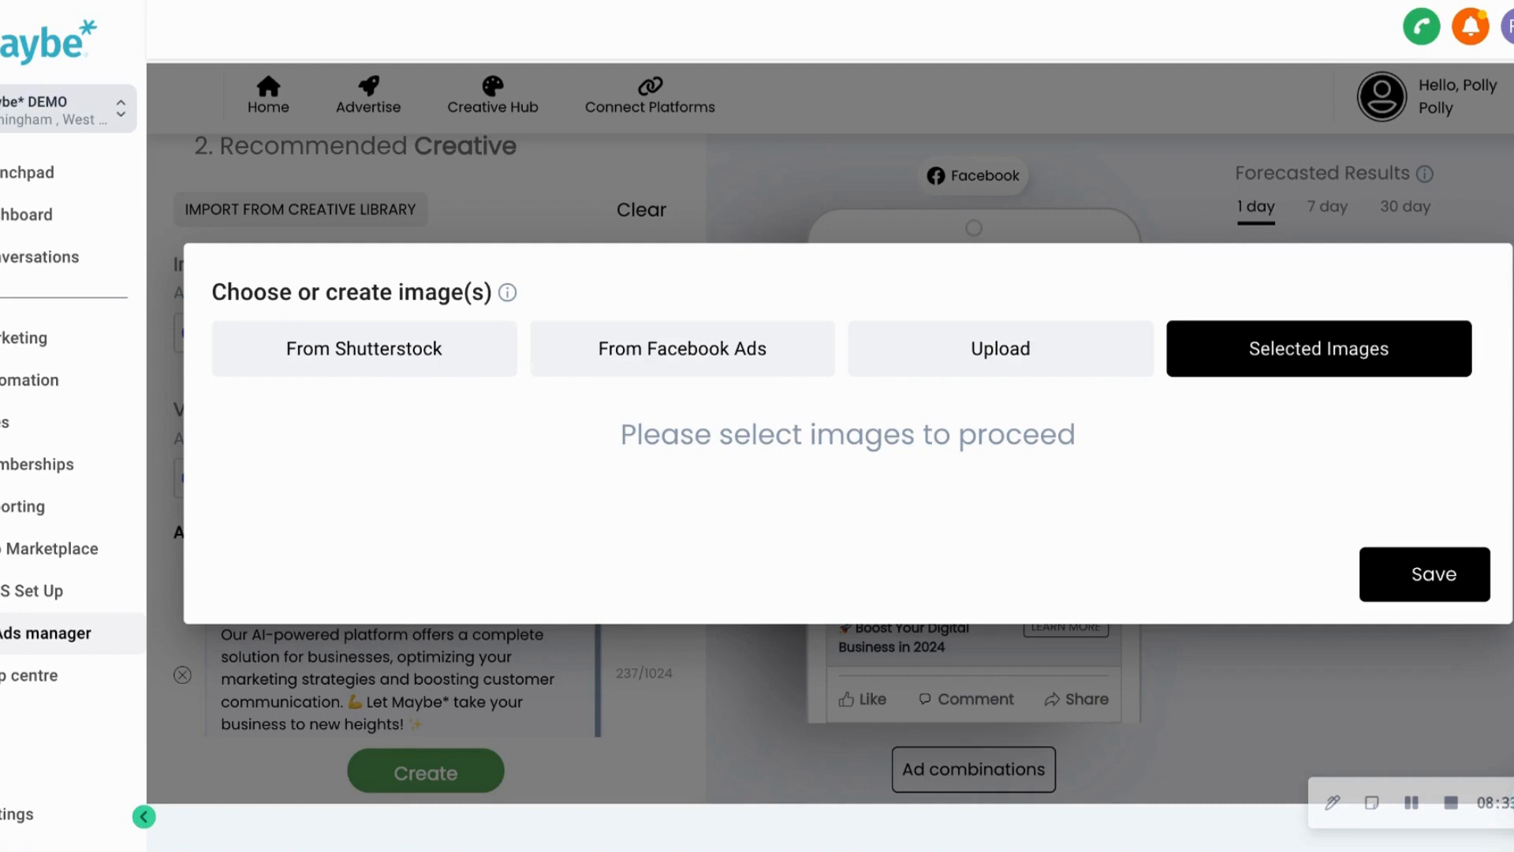
pyautogui.click(398, 347)
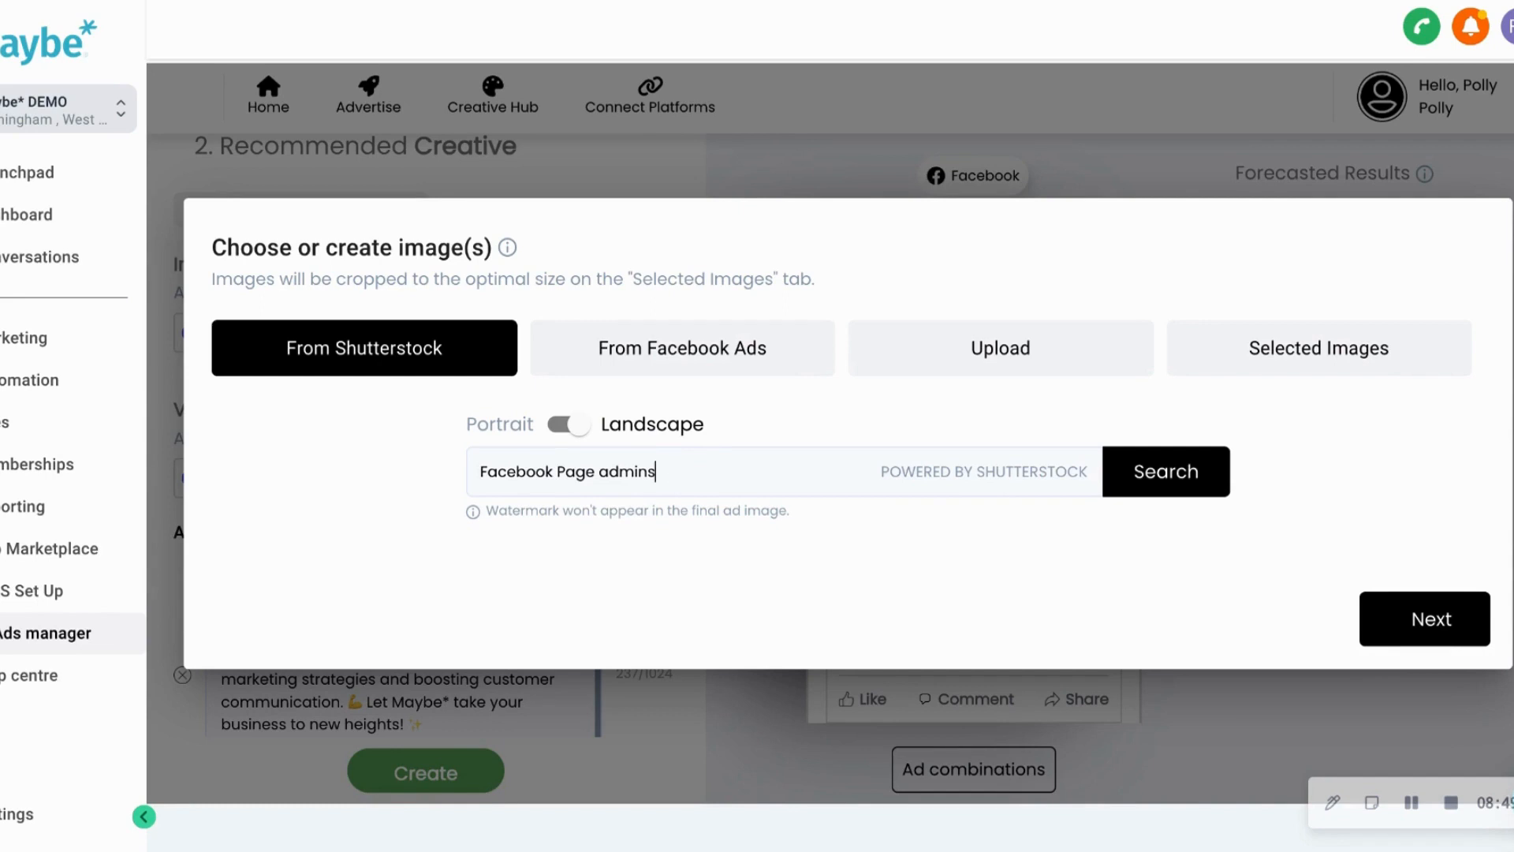
pyautogui.press('BackSpace')
pyautogui.press('BackSpace')
pyautogui.press('BackSpace')
pyautogui.press('BackSpace')
pyautogui.press('BackSpace')
pyautogui.press('BackSpace')
pyautogui.press('BackSpace')
pyautogui.press('BackSpace')
pyautogui.press('BackSpace')
pyautogui.press('BackSpace')
pyautogui.press('BackSpace')
pyautogui.press('BackSpace')
pyautogui.press('BackSpace')
pyautogui.press('BackSpace')
pyautogui.press('BackSpace')
pyautogui.press('BackSpace')
pyautogui.press('BackSpace')
pyautogui.press('BackSpace')
pyautogui.press('BackSpace')
pyautogui.press('BackSpace')
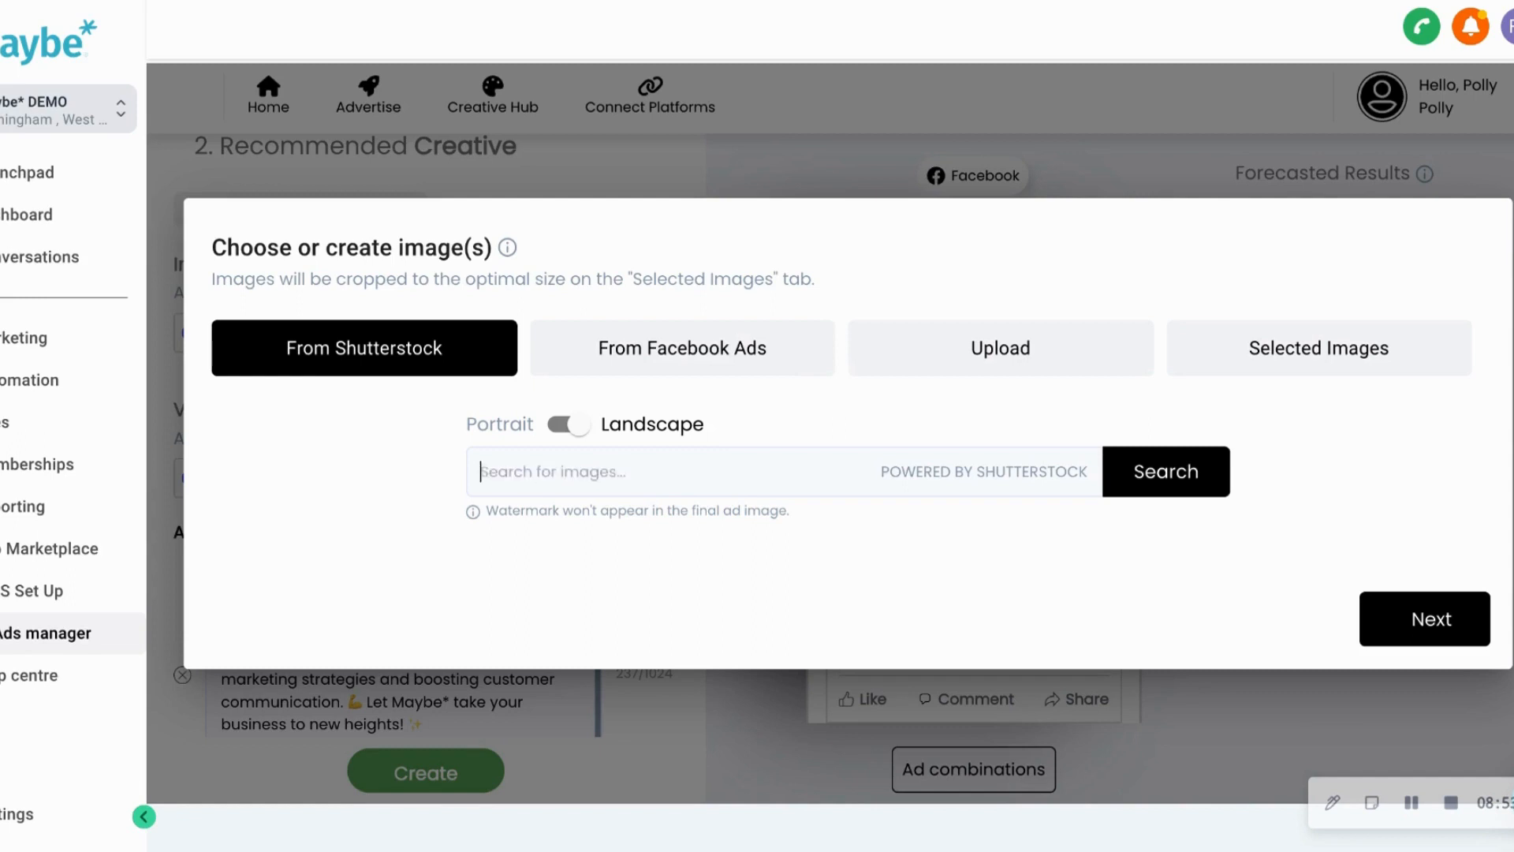
pyautogui.write('digital marketing')
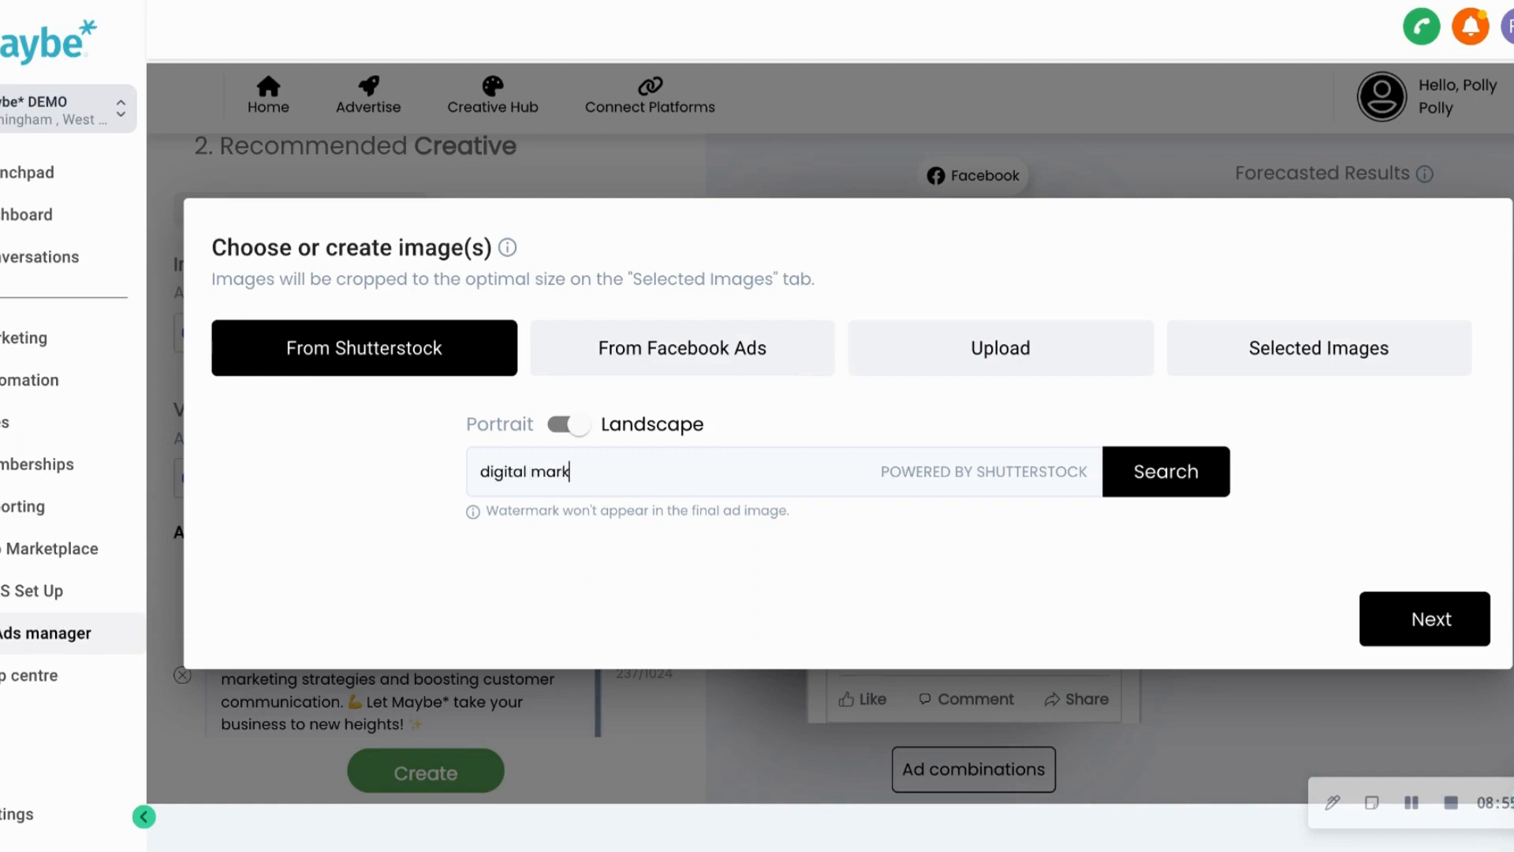
pyautogui.click(1170, 484)
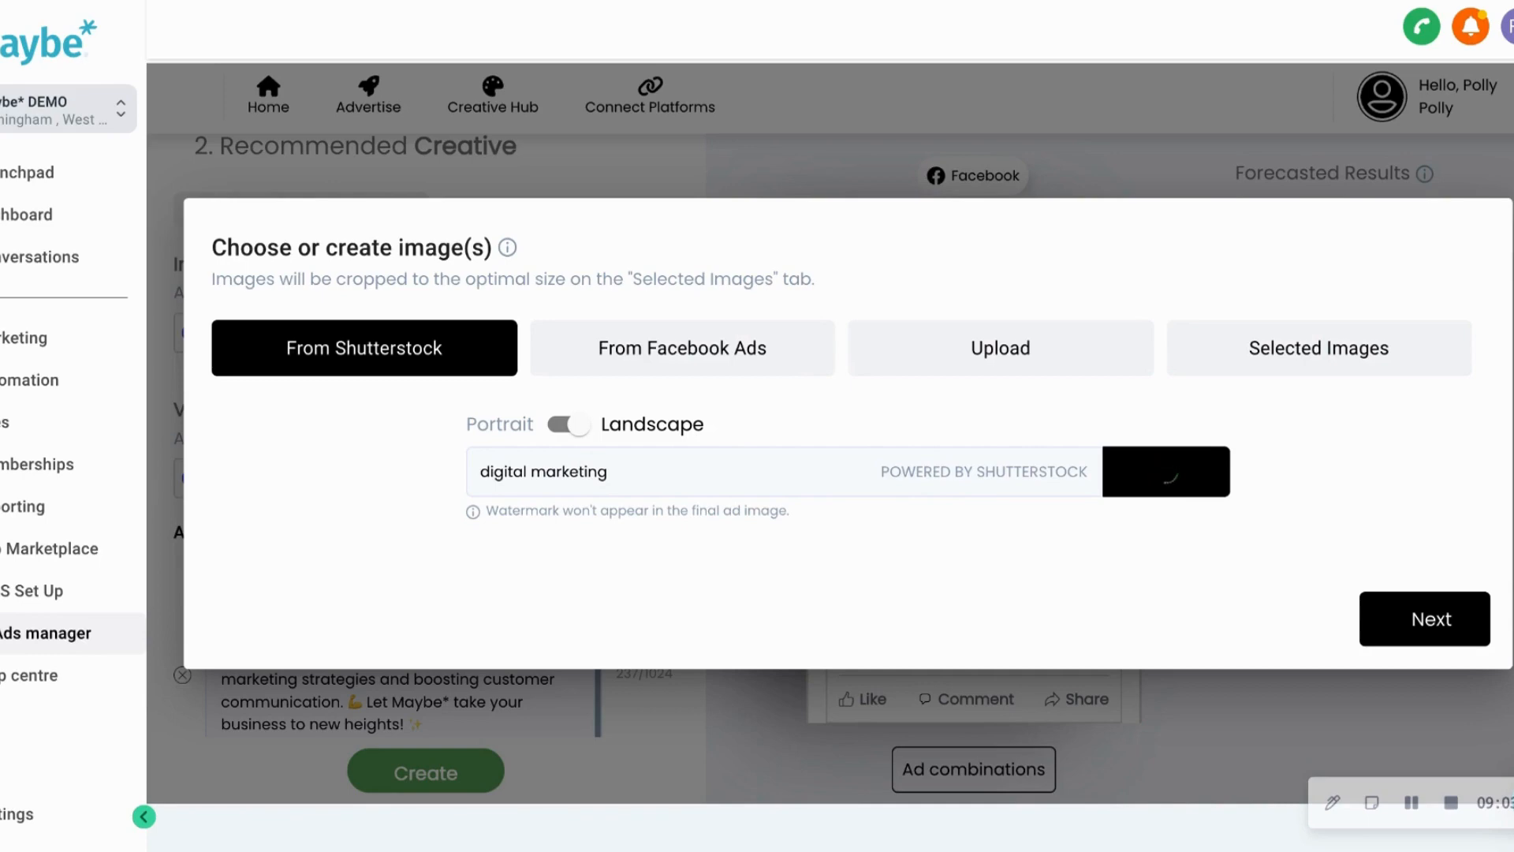
pyautogui.scroll(-4, 1034, 550)
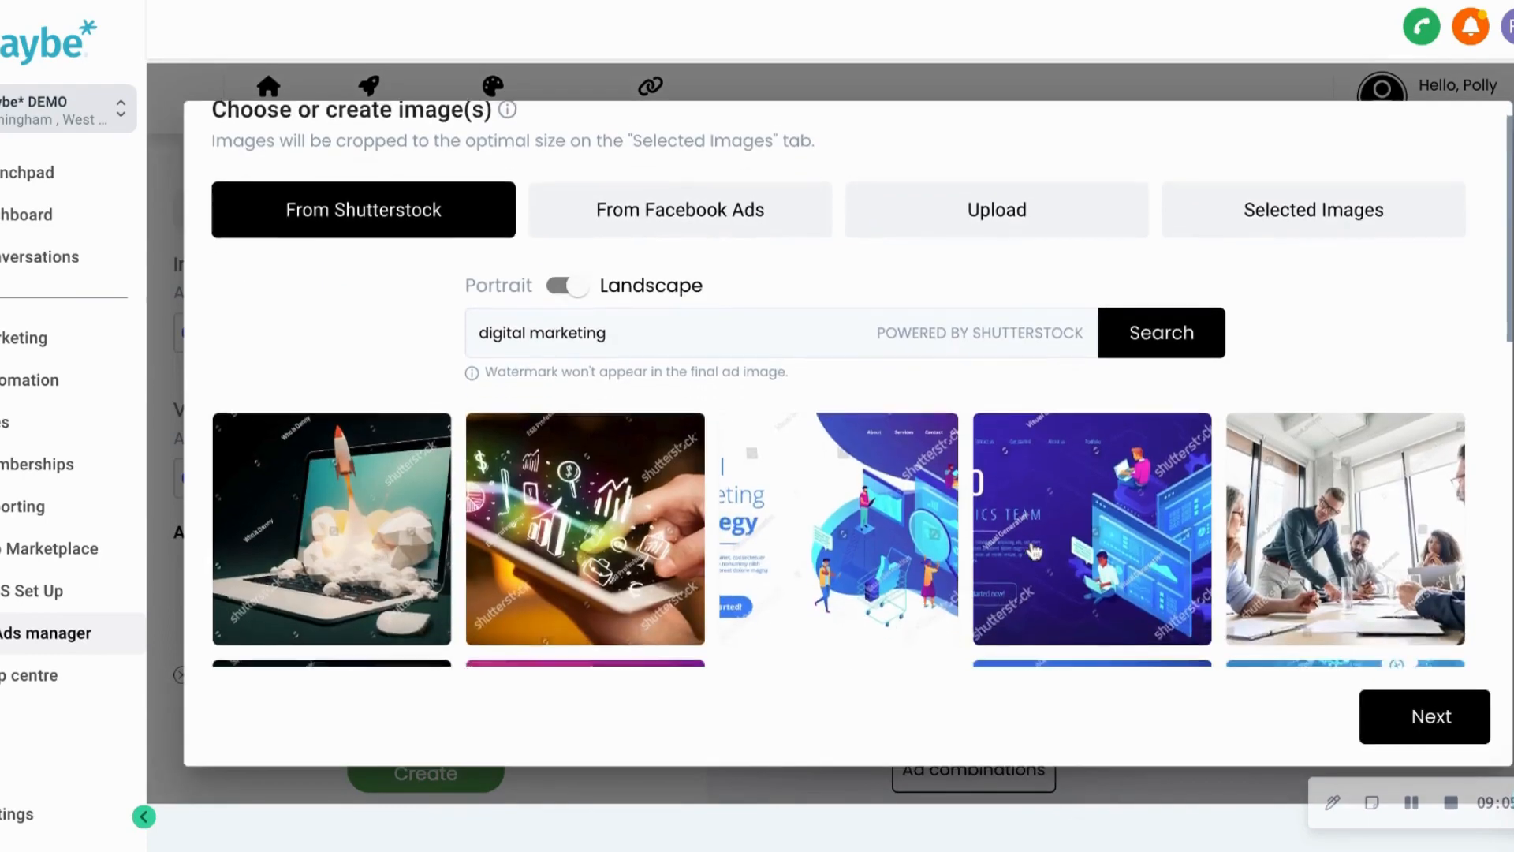
pyautogui.scroll(-1, 838, 394)
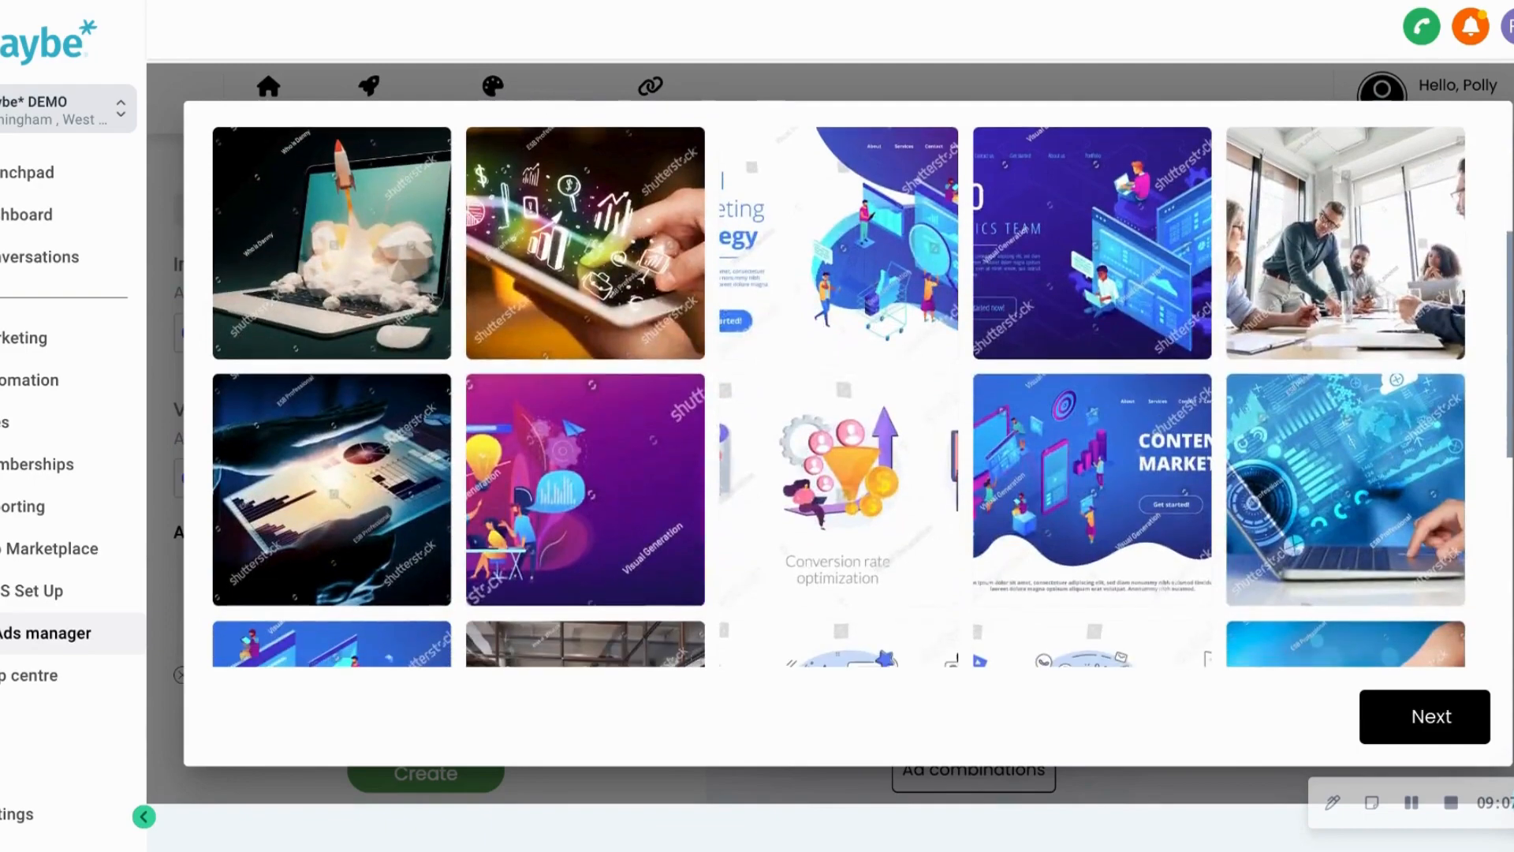
pyautogui.scroll(-7, 862, 385)
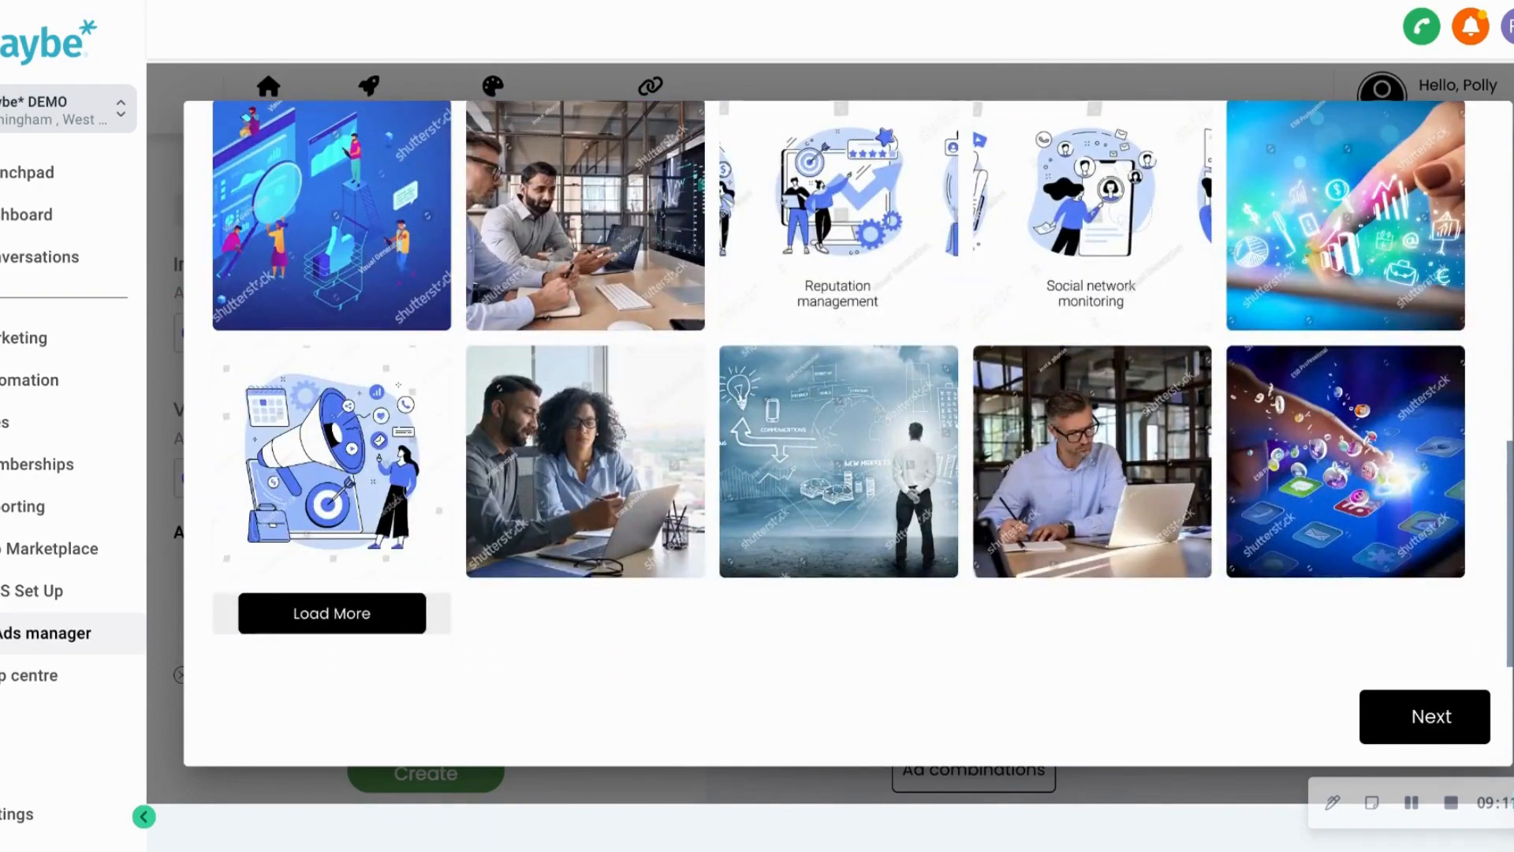
pyautogui.scroll(8, 802, 502)
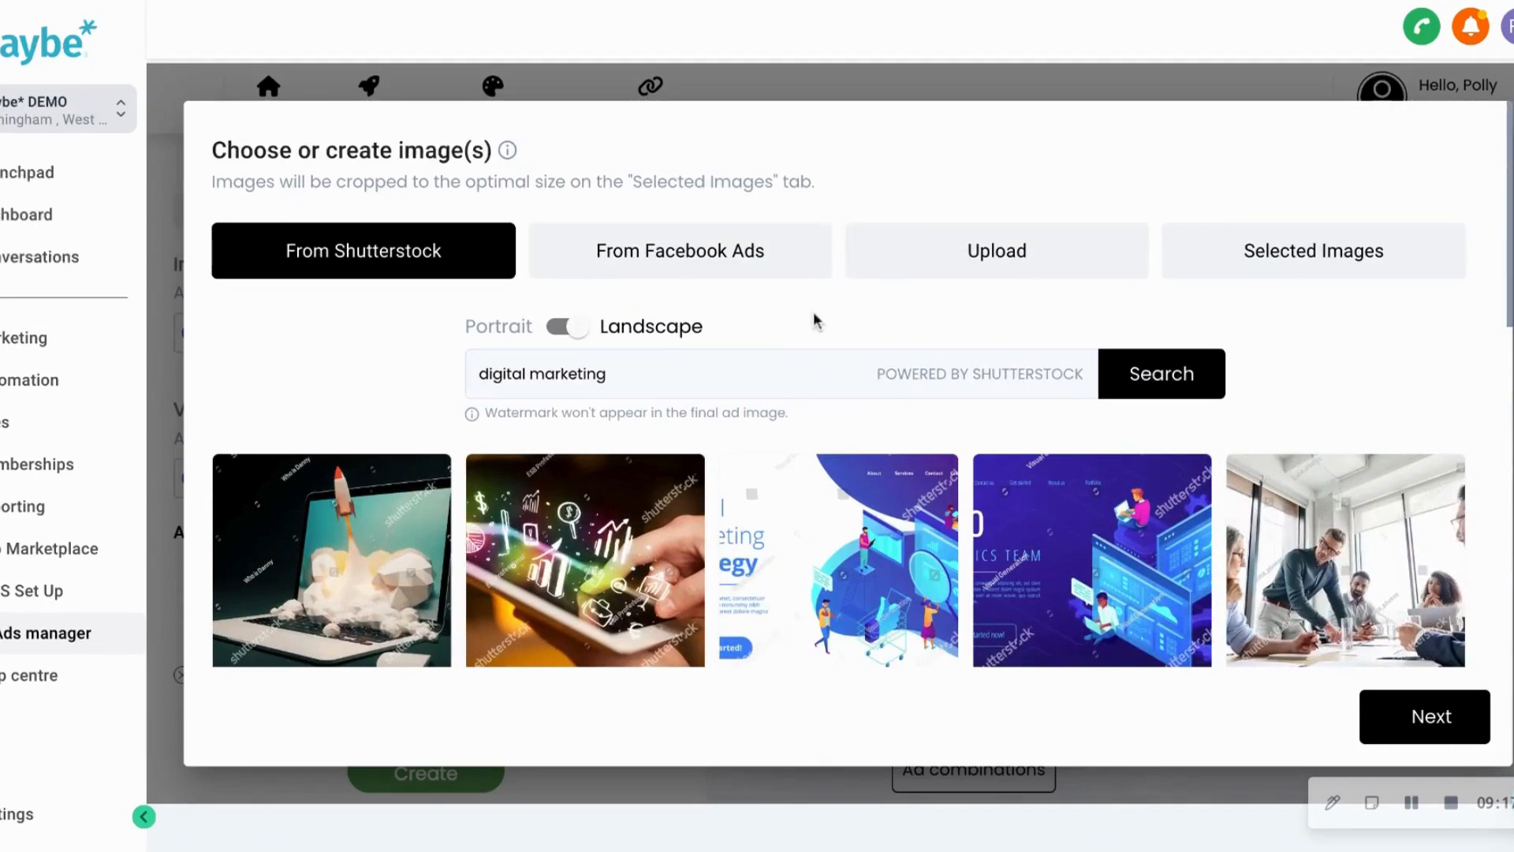
# Browse the images available from Facebook Ads for use in the ad's creative
pyautogui.click(707, 262)
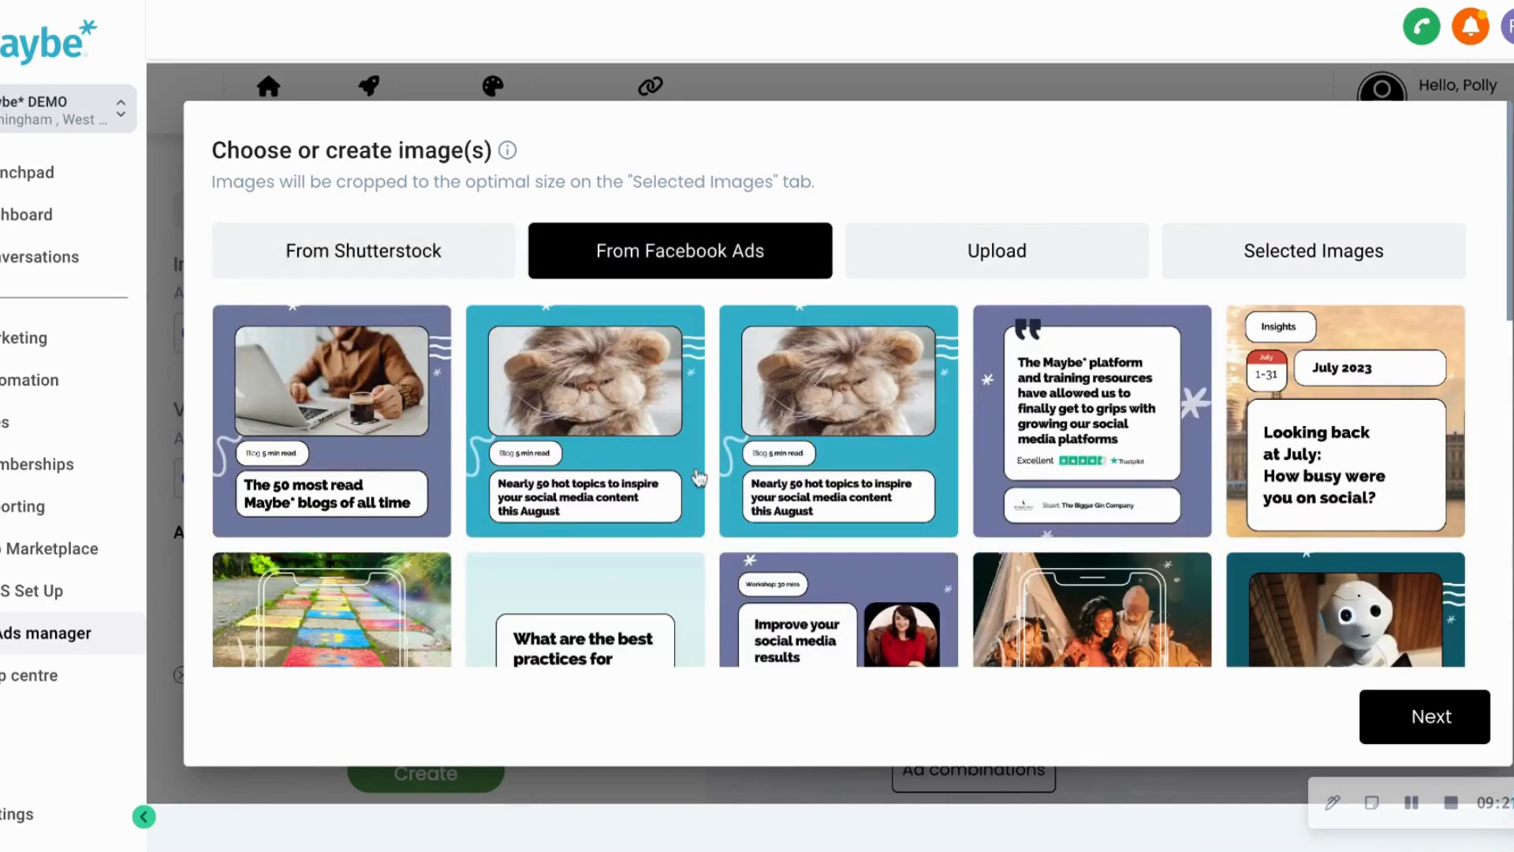
pyautogui.scroll(-5, 699, 478)
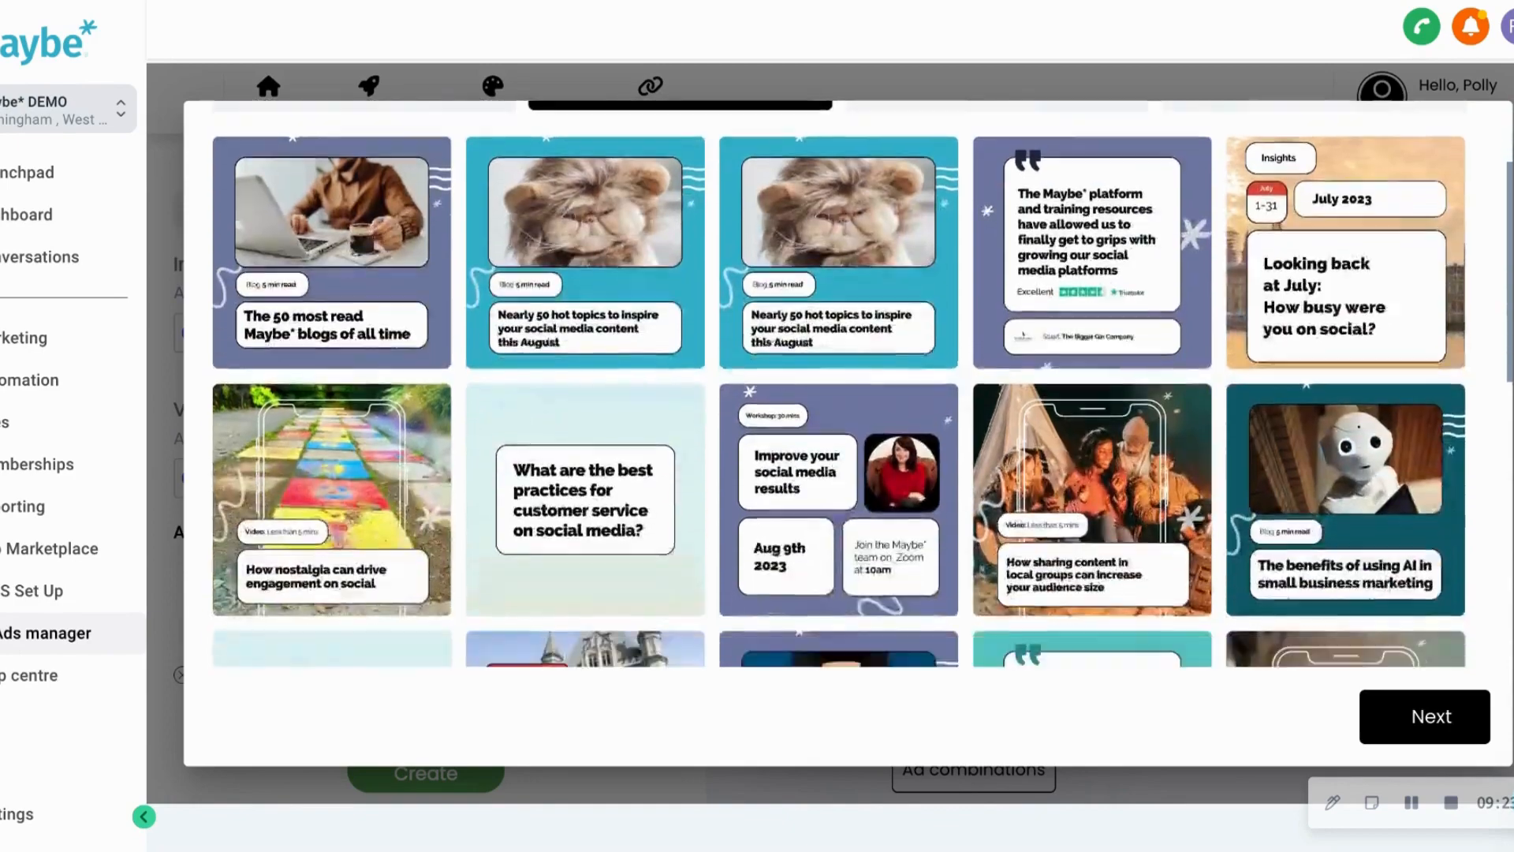
pyautogui.scroll(-3, 839, 383)
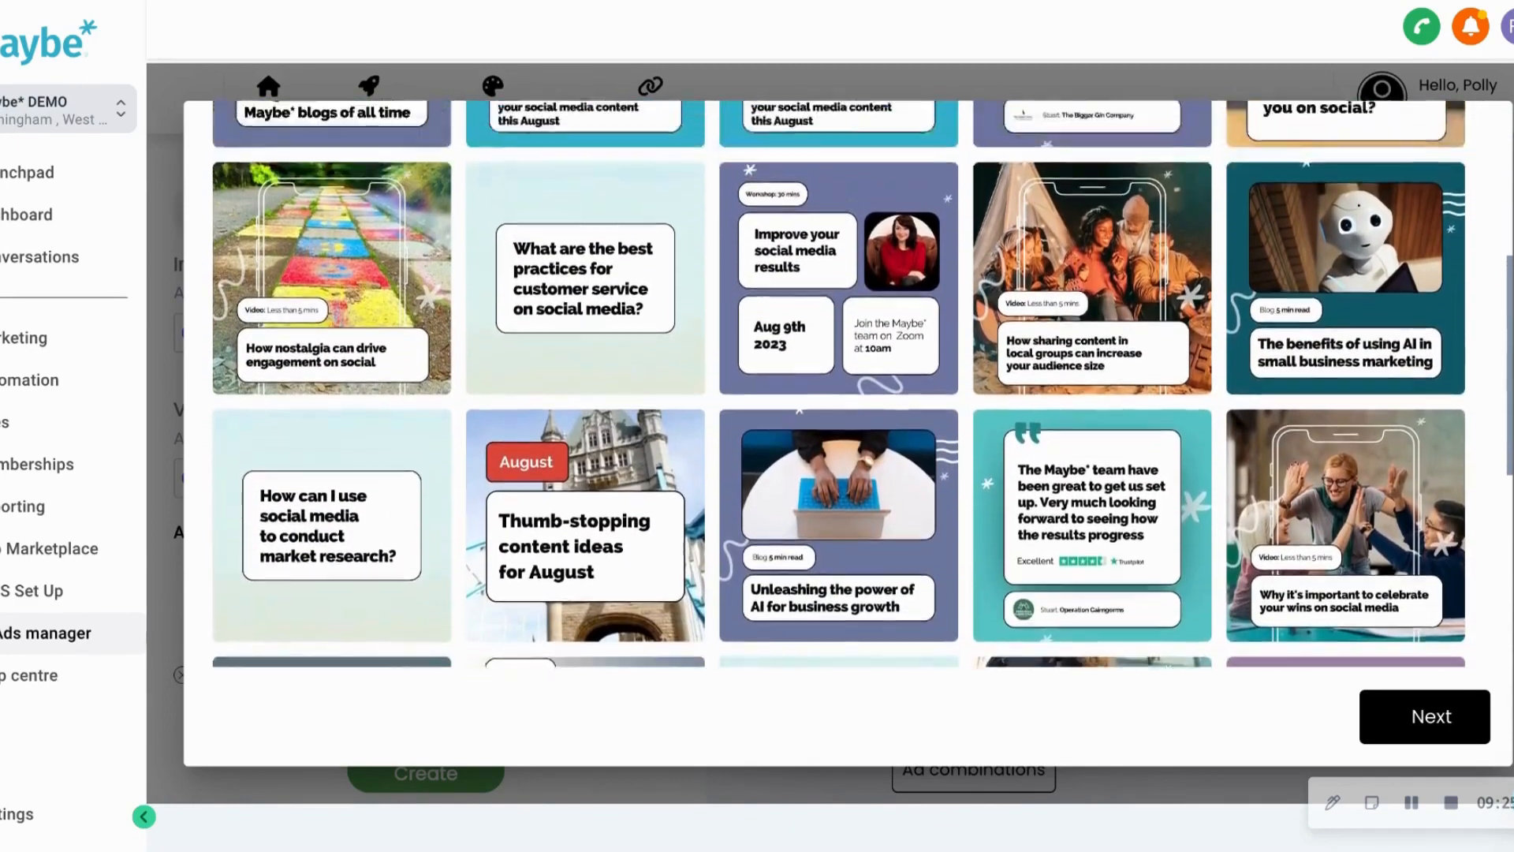
pyautogui.scroll(-3, 899, 338)
pyautogui.scroll(10, 899, 337)
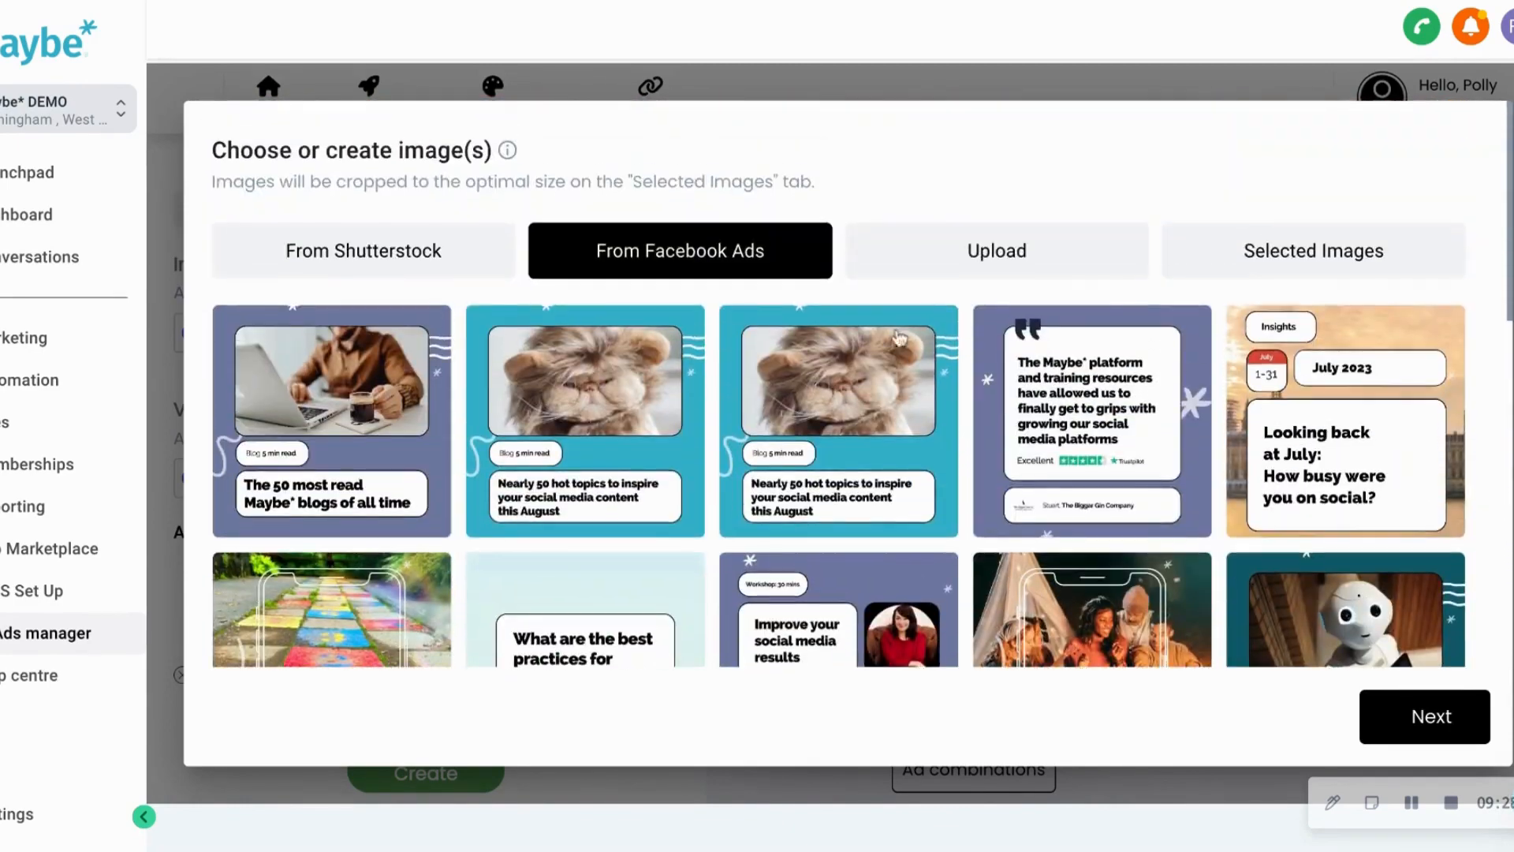
# Check the image upload option, then pick the "The 50 most read Maybe* blogs of all time" image from Facebook Ads for the ad
pyautogui.click(1007, 250)
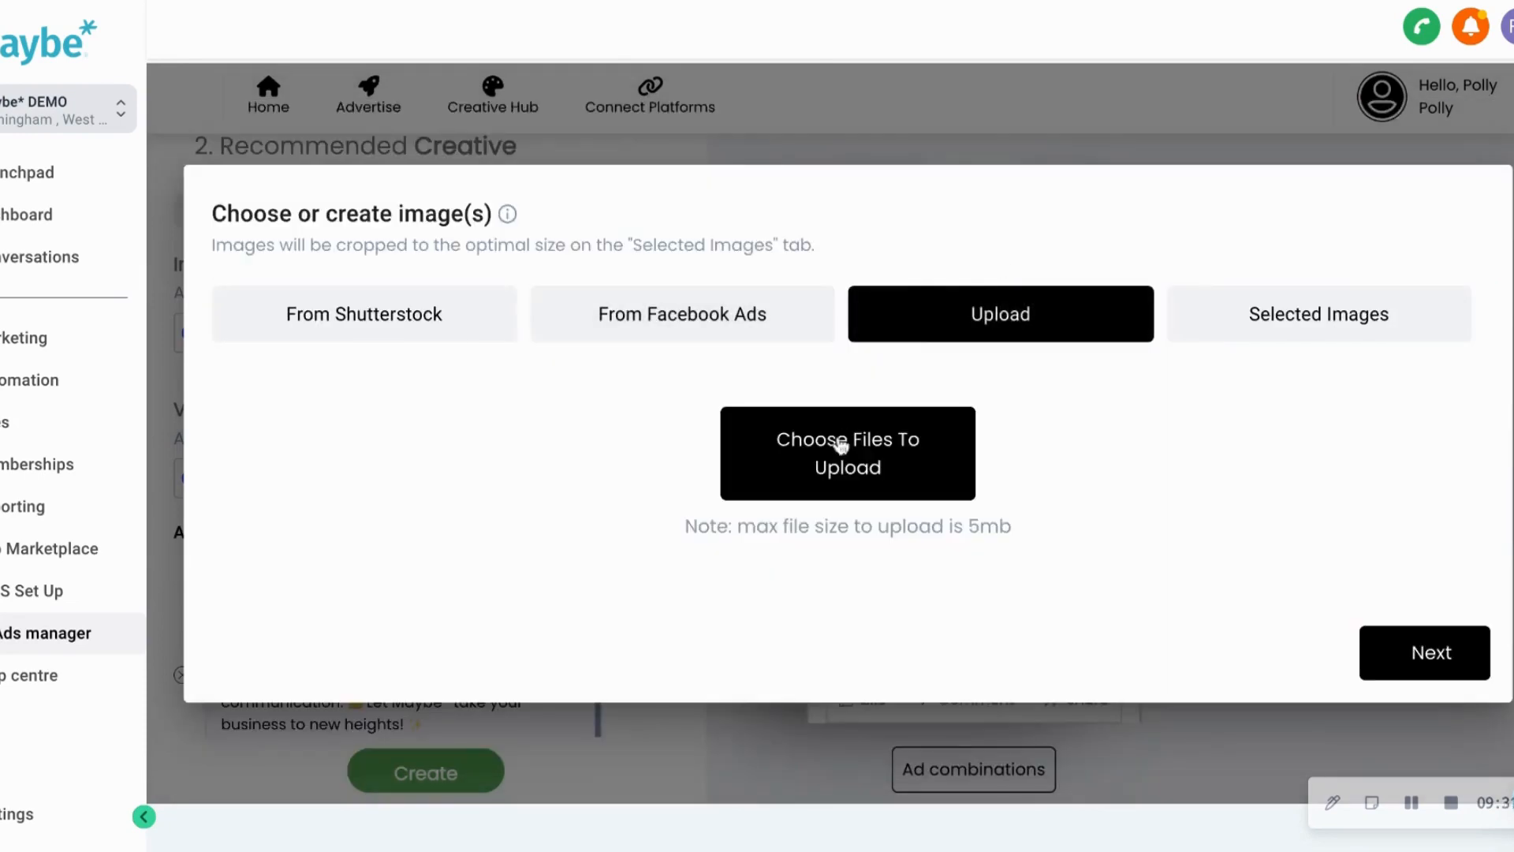
pyautogui.click(1346, 316)
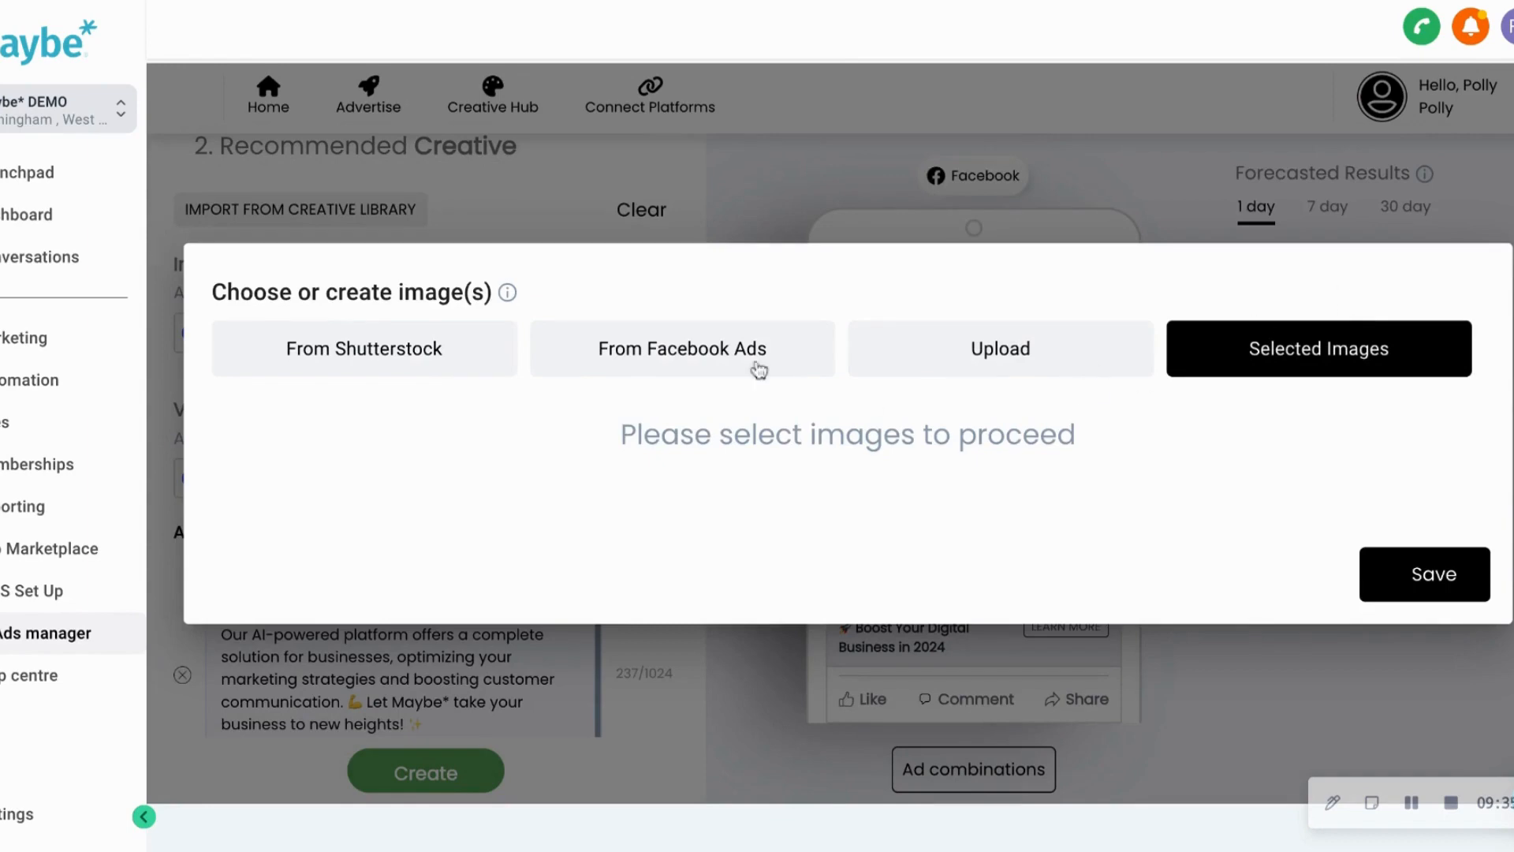
pyautogui.click(697, 362)
pyautogui.click(347, 457)
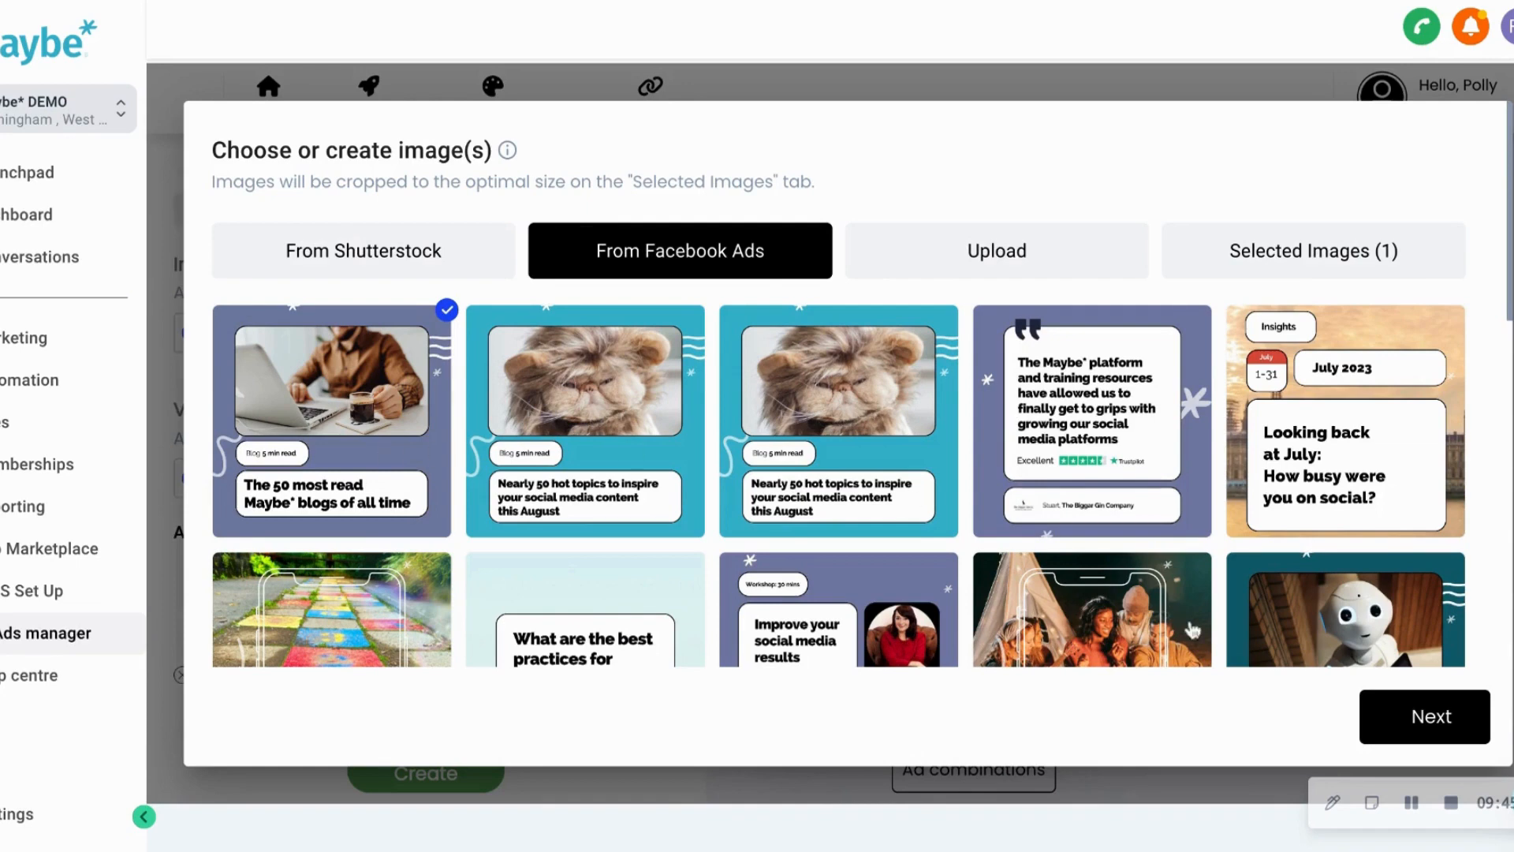
pyautogui.click(1413, 724)
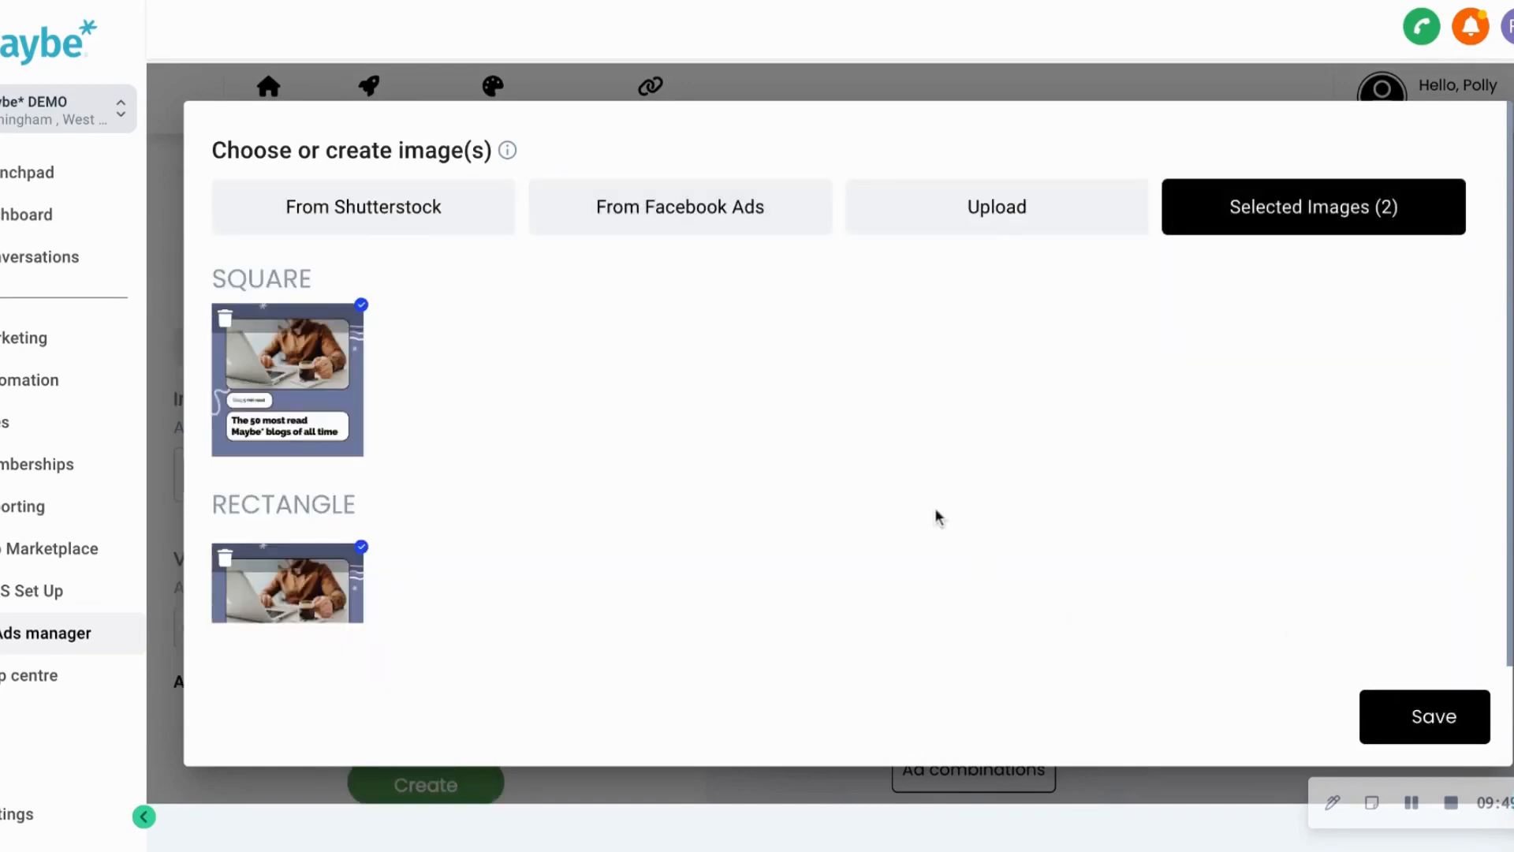
# Remove the rectangle version of the selected image and save the image selection with only the square version
pyautogui.moveTo(290, 584)
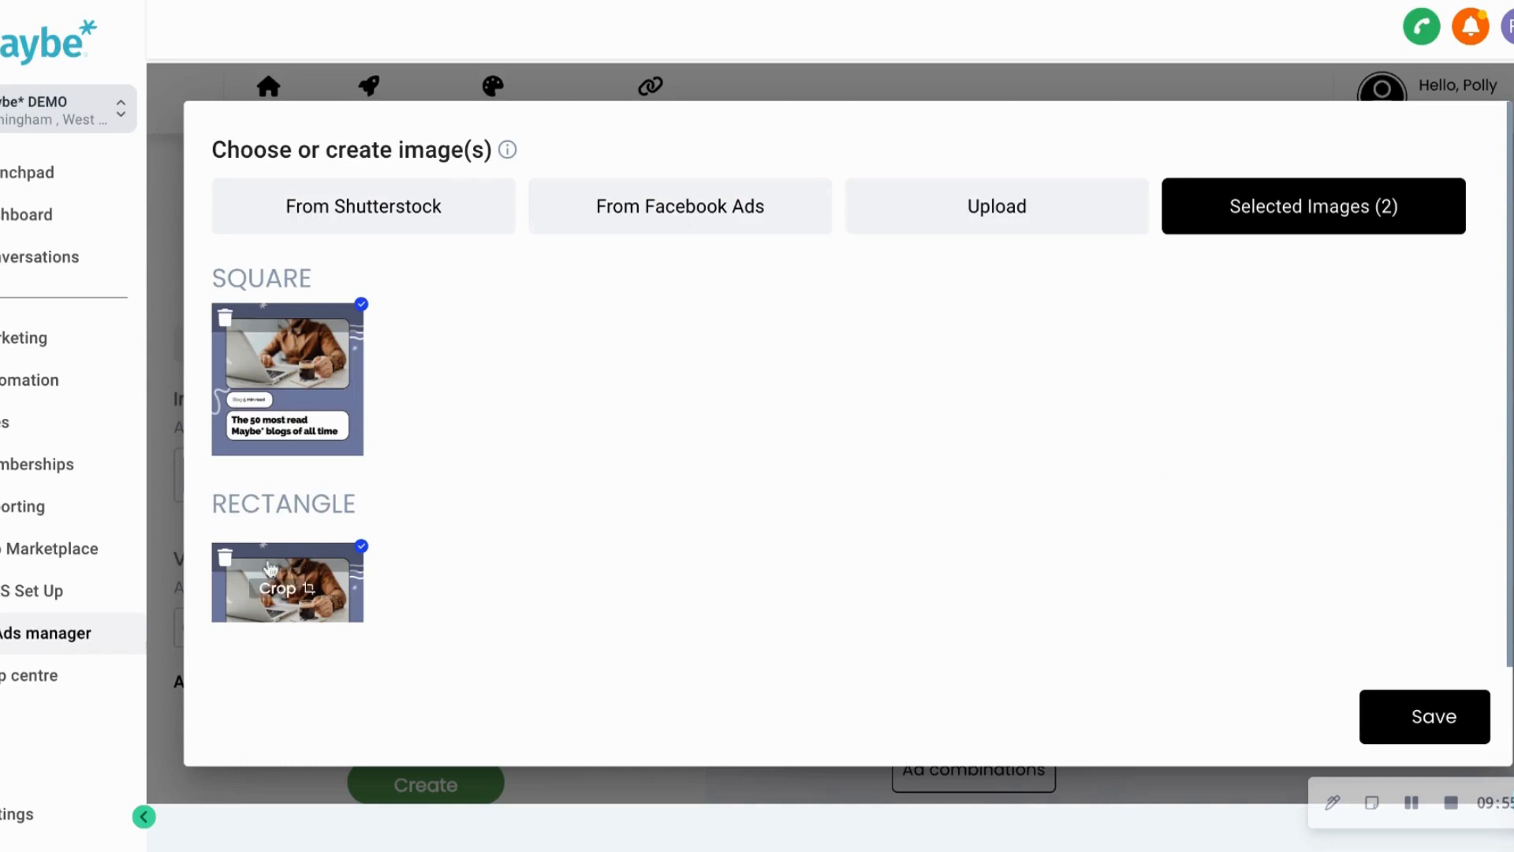
pyautogui.click(226, 560)
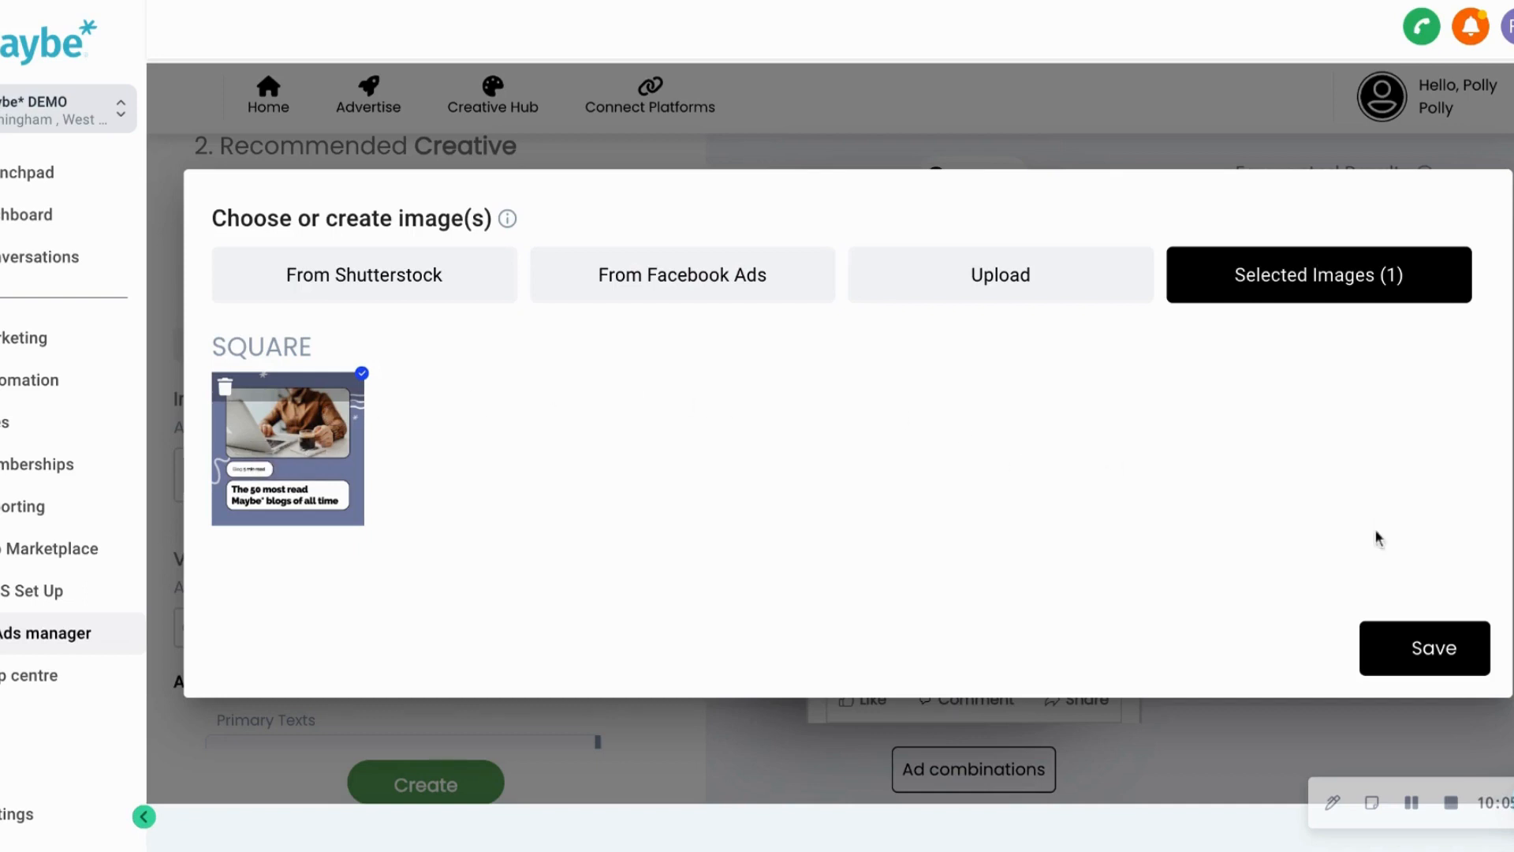
pyautogui.click(1449, 661)
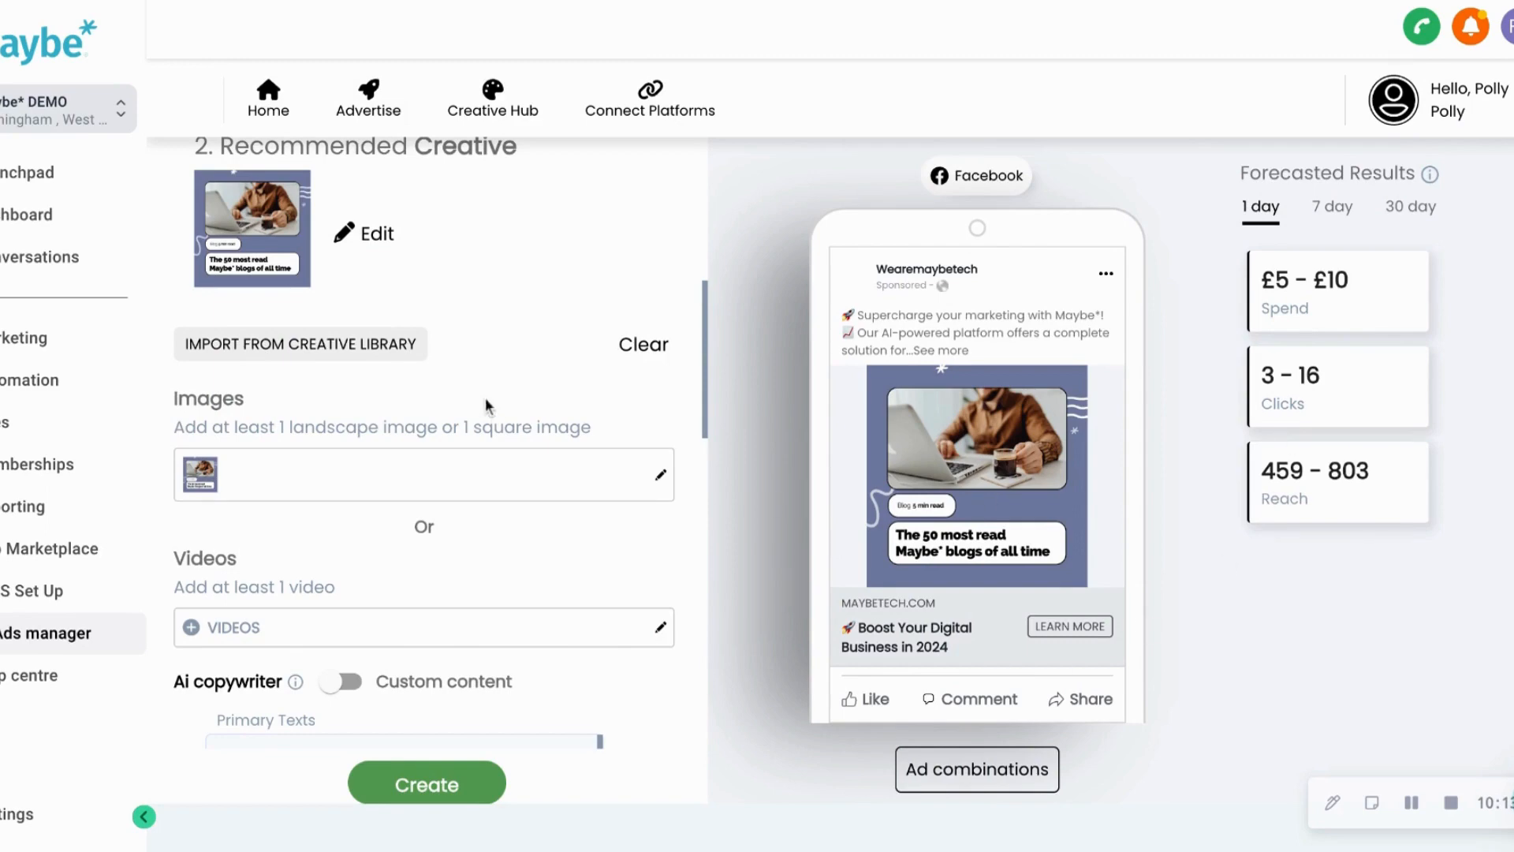
# Review the ad form from its targeting down to the AI-written primary texts, reading through the suggested copy
pyautogui.scroll(-4, 485, 398)
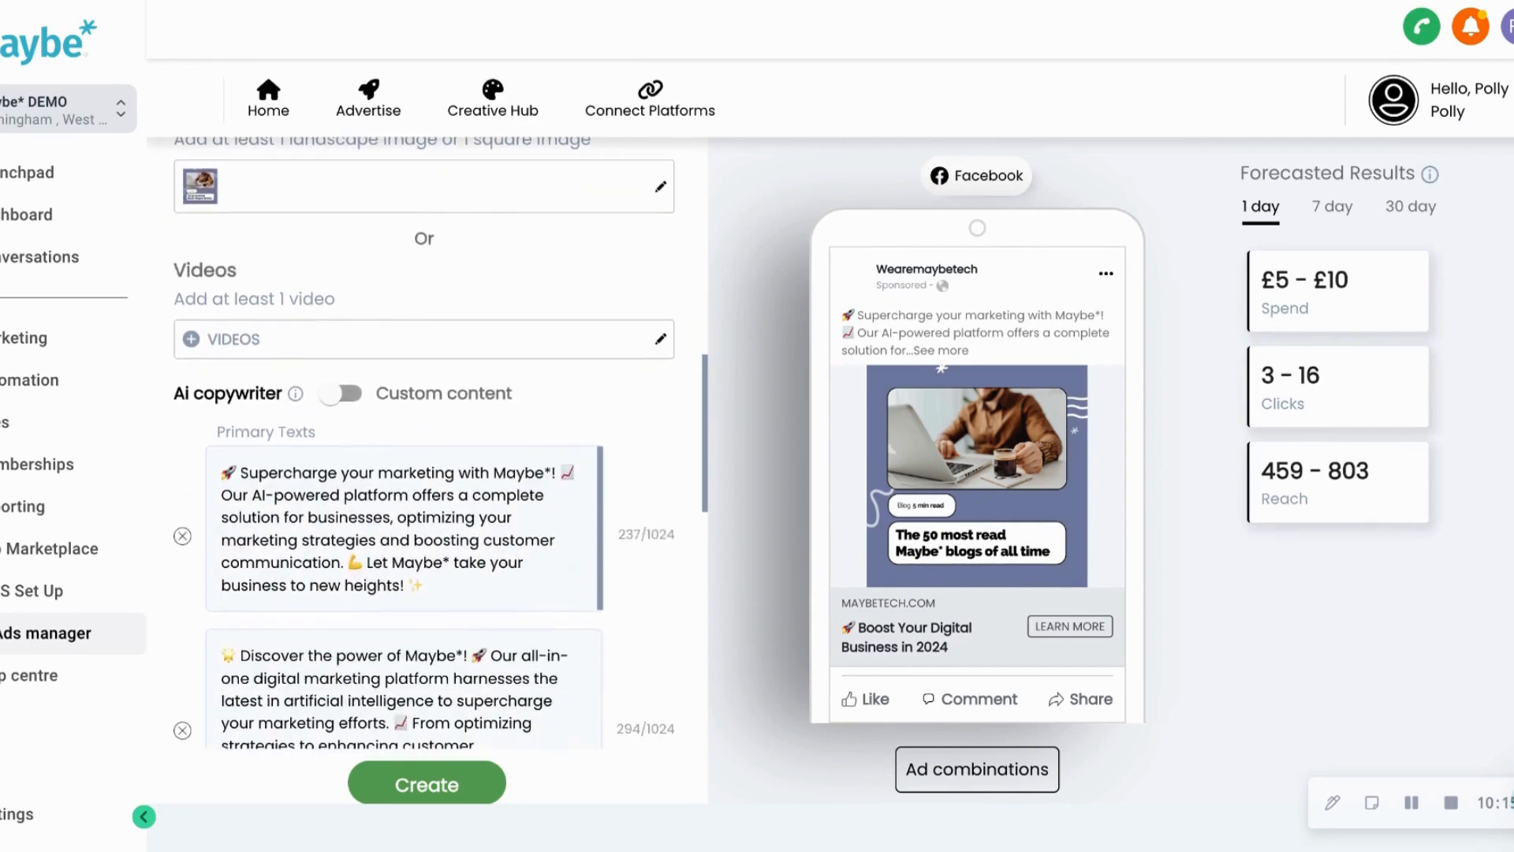
pyautogui.scroll(-1, 586, 401)
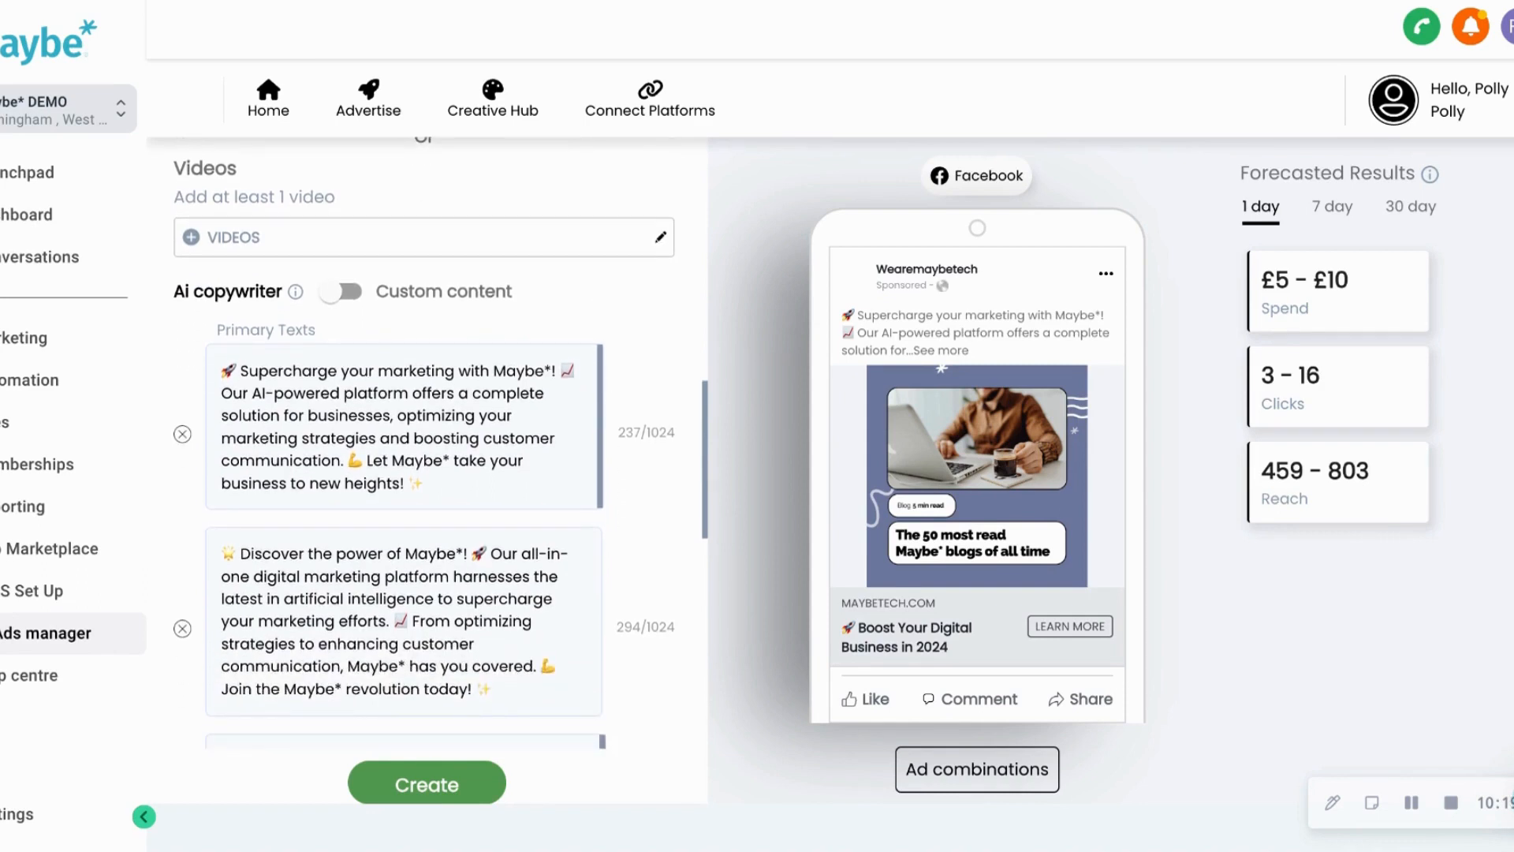
pyautogui.scroll(10, 426, 441)
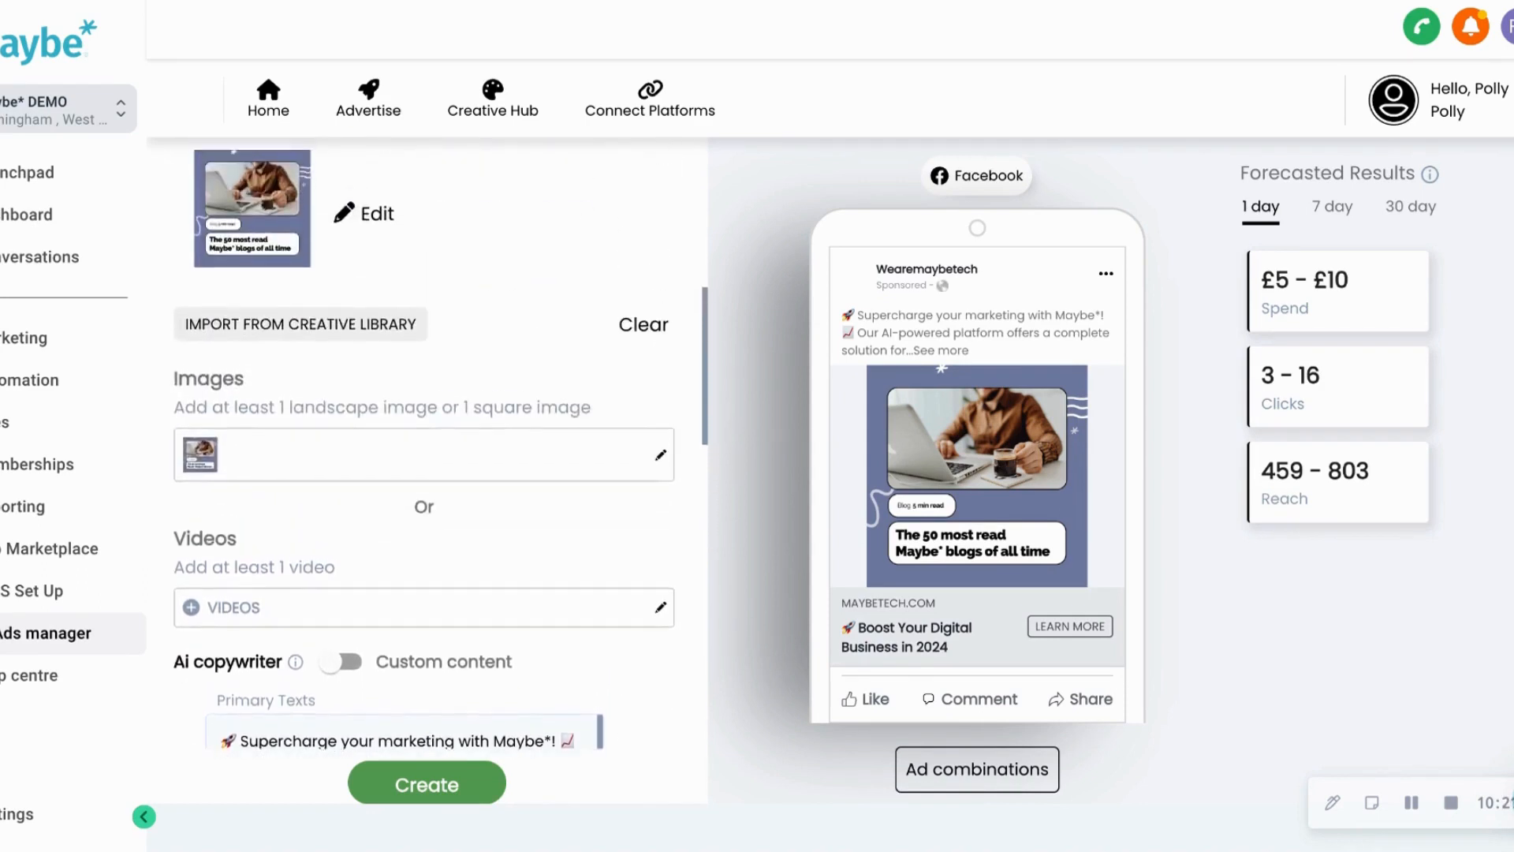
pyautogui.scroll(3, 405, 360)
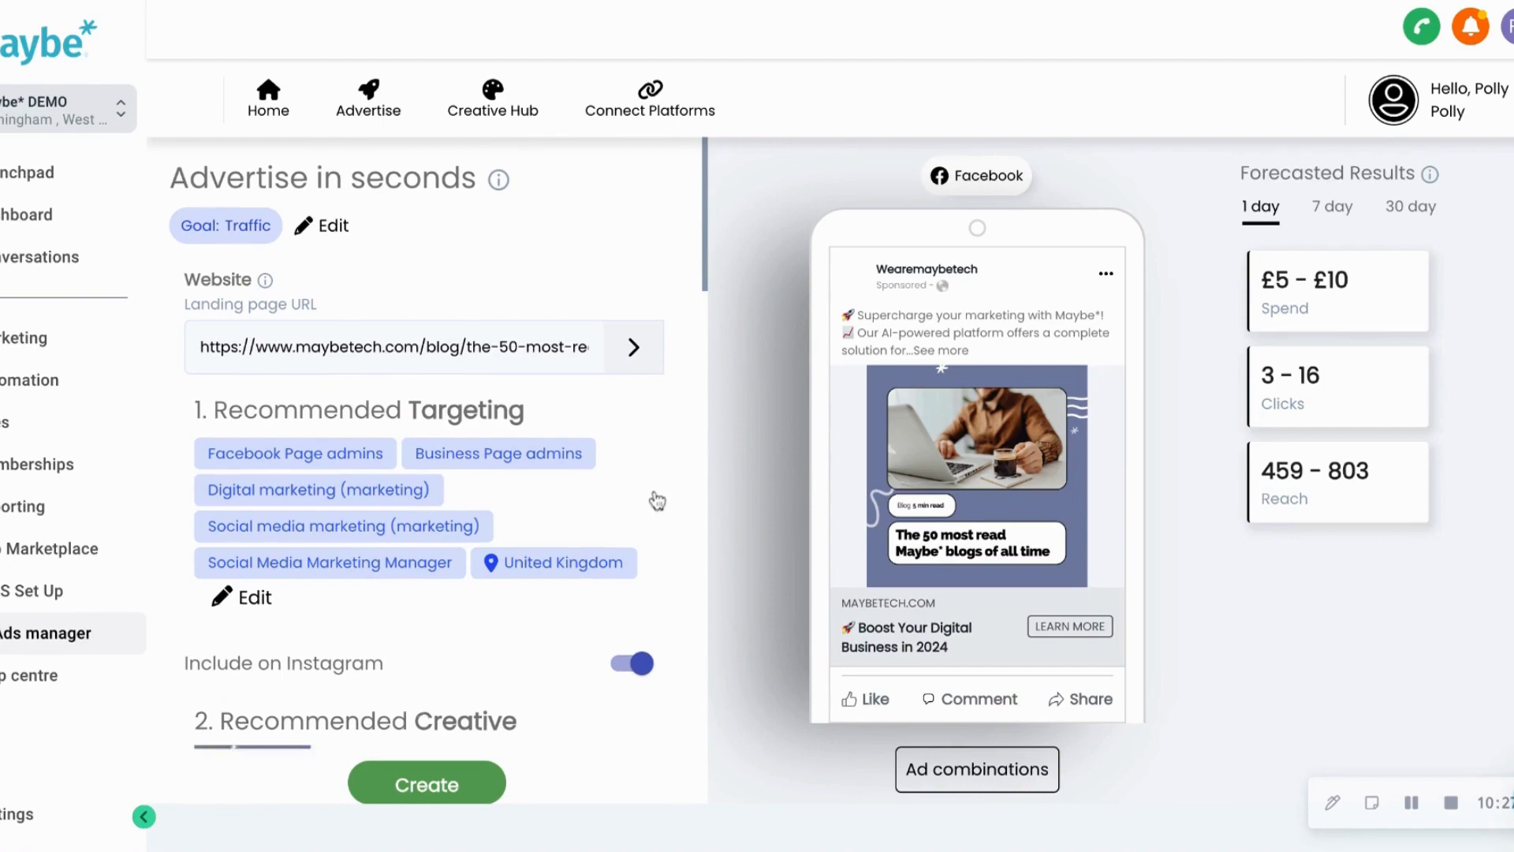
pyautogui.scroll(-10, 657, 501)
pyautogui.scroll(-2, 442, 442)
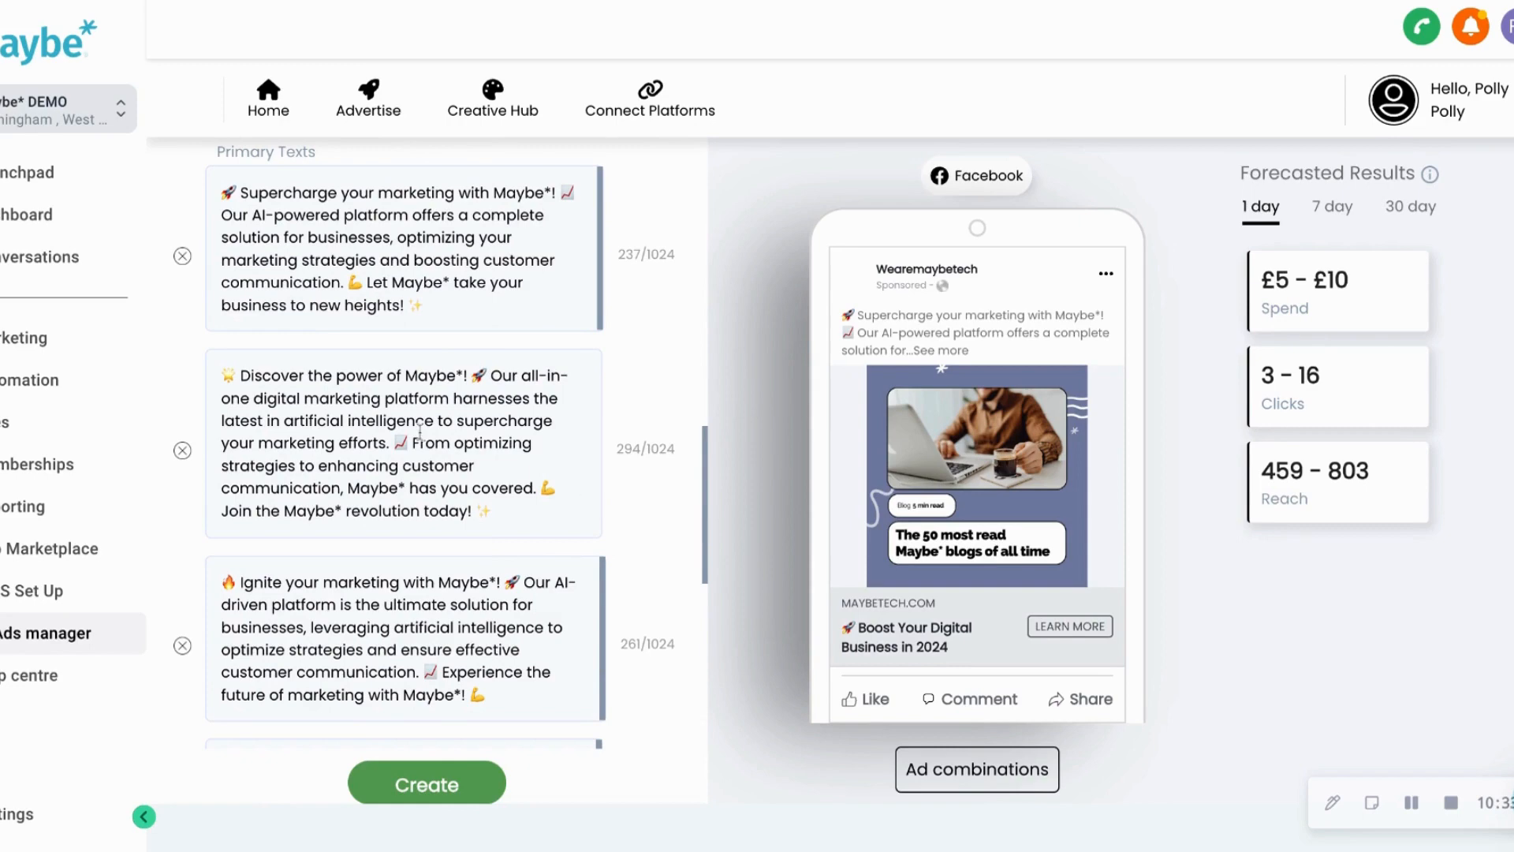
pyautogui.scroll(-2, 420, 431)
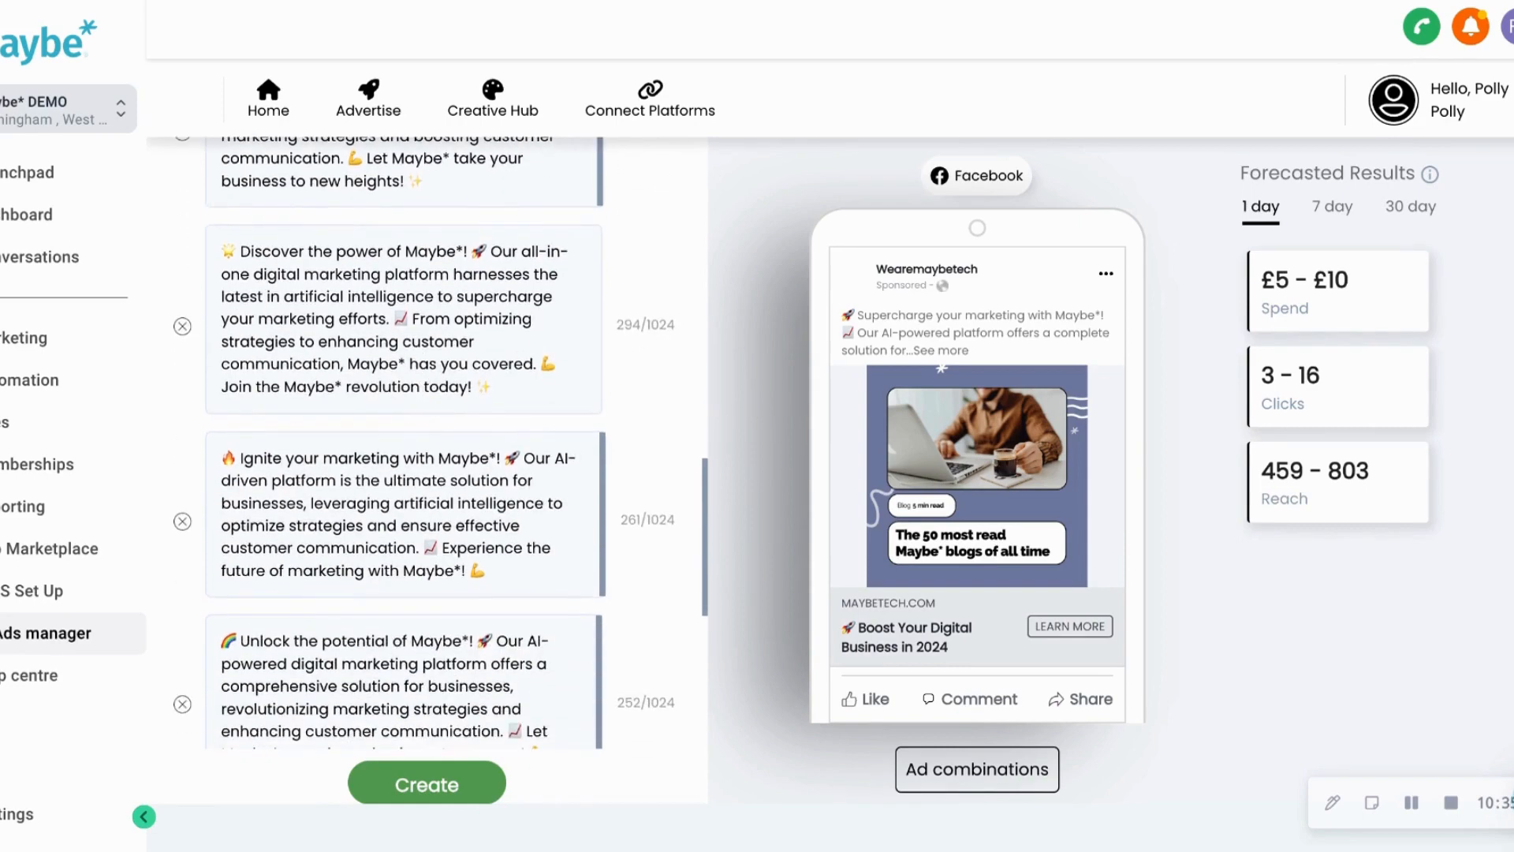
pyautogui.scroll(2, 426, 441)
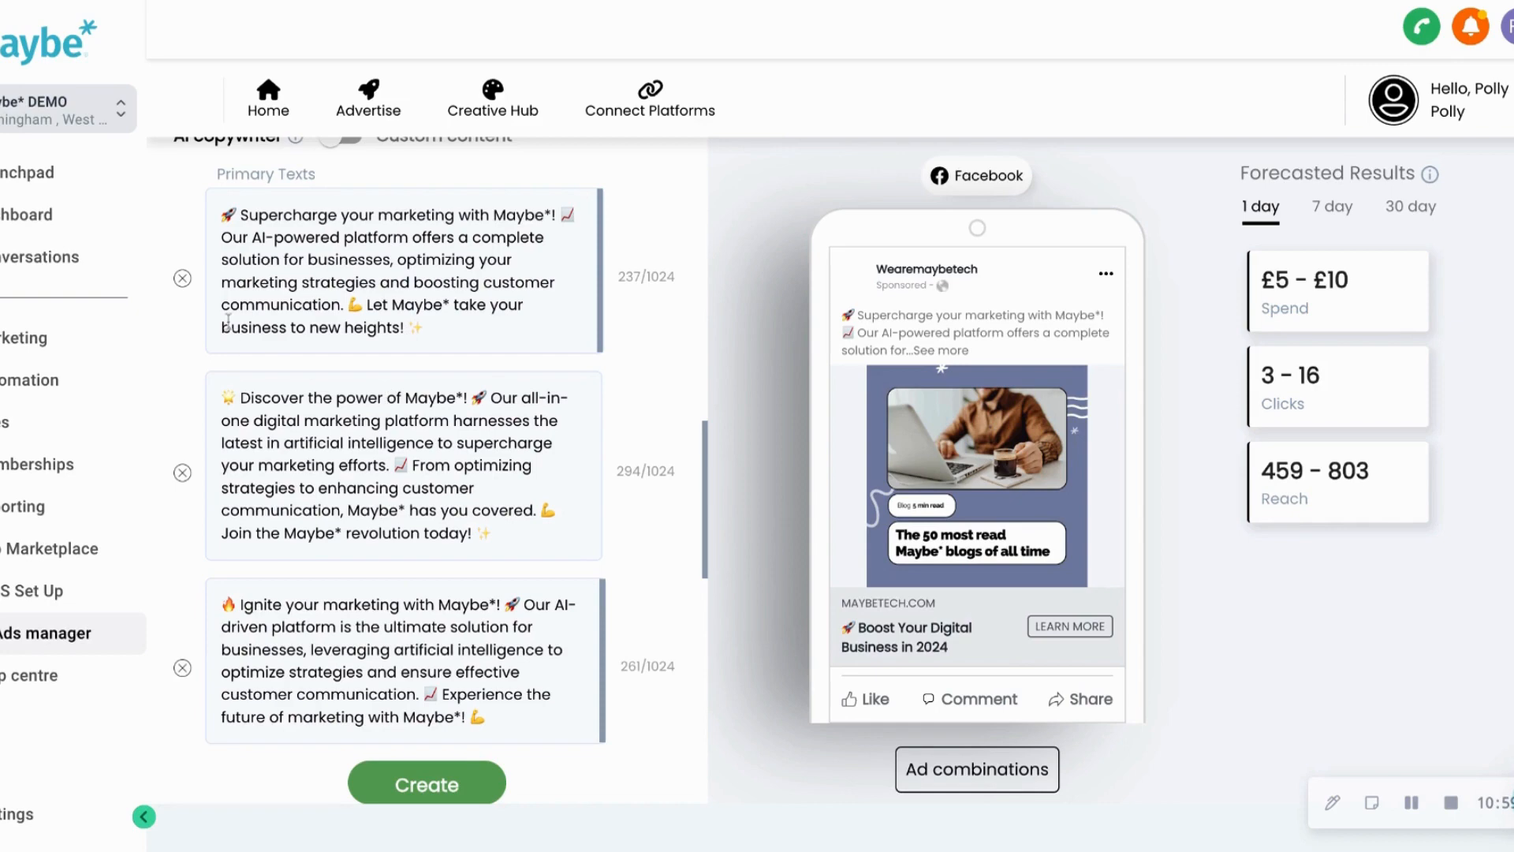
pyautogui.scroll(-2, 275, 468)
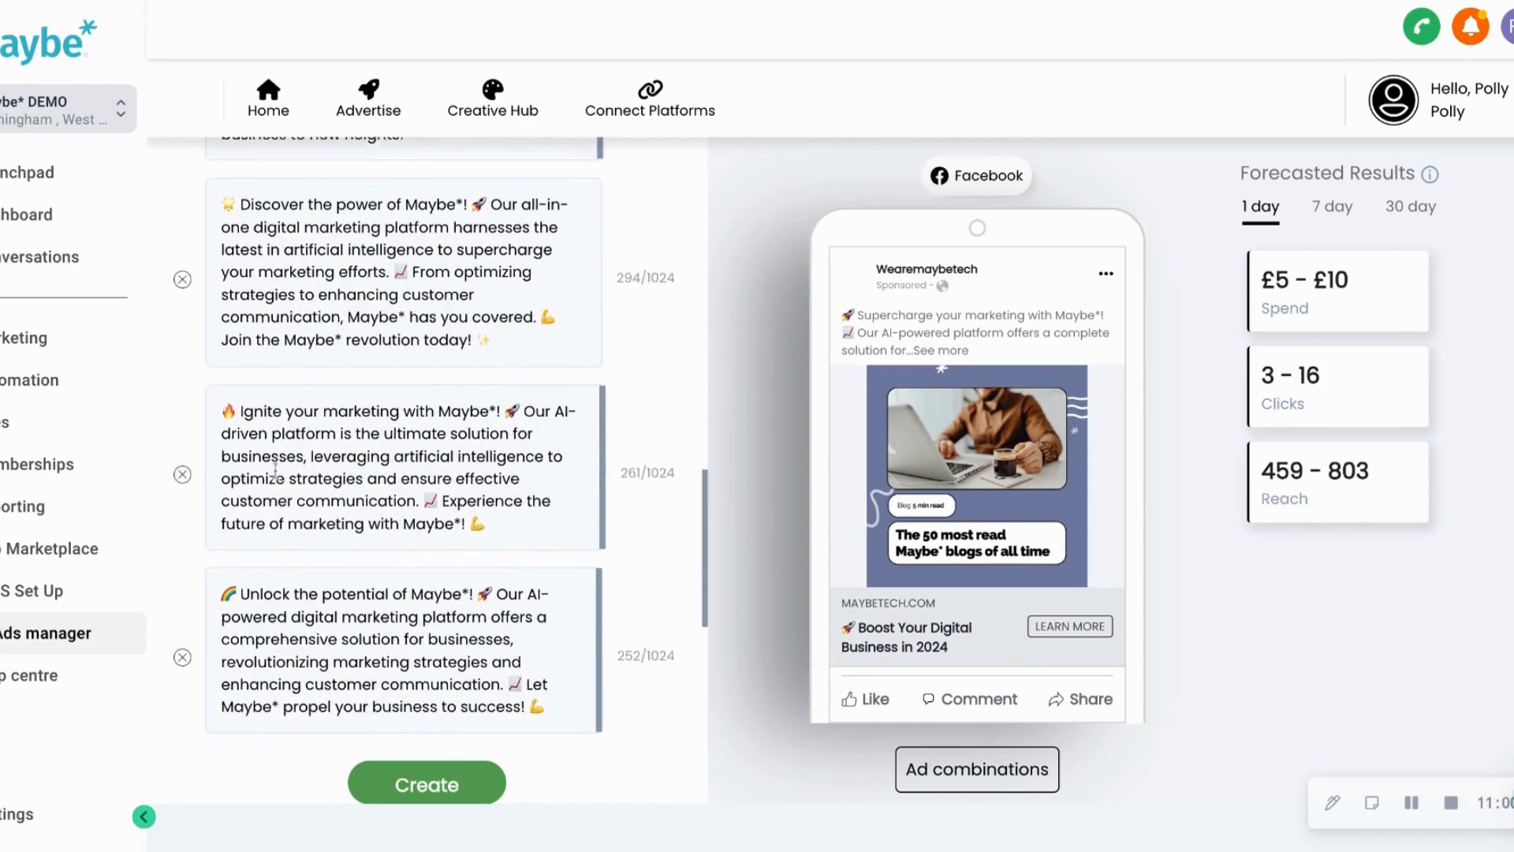
pyautogui.click(392, 511)
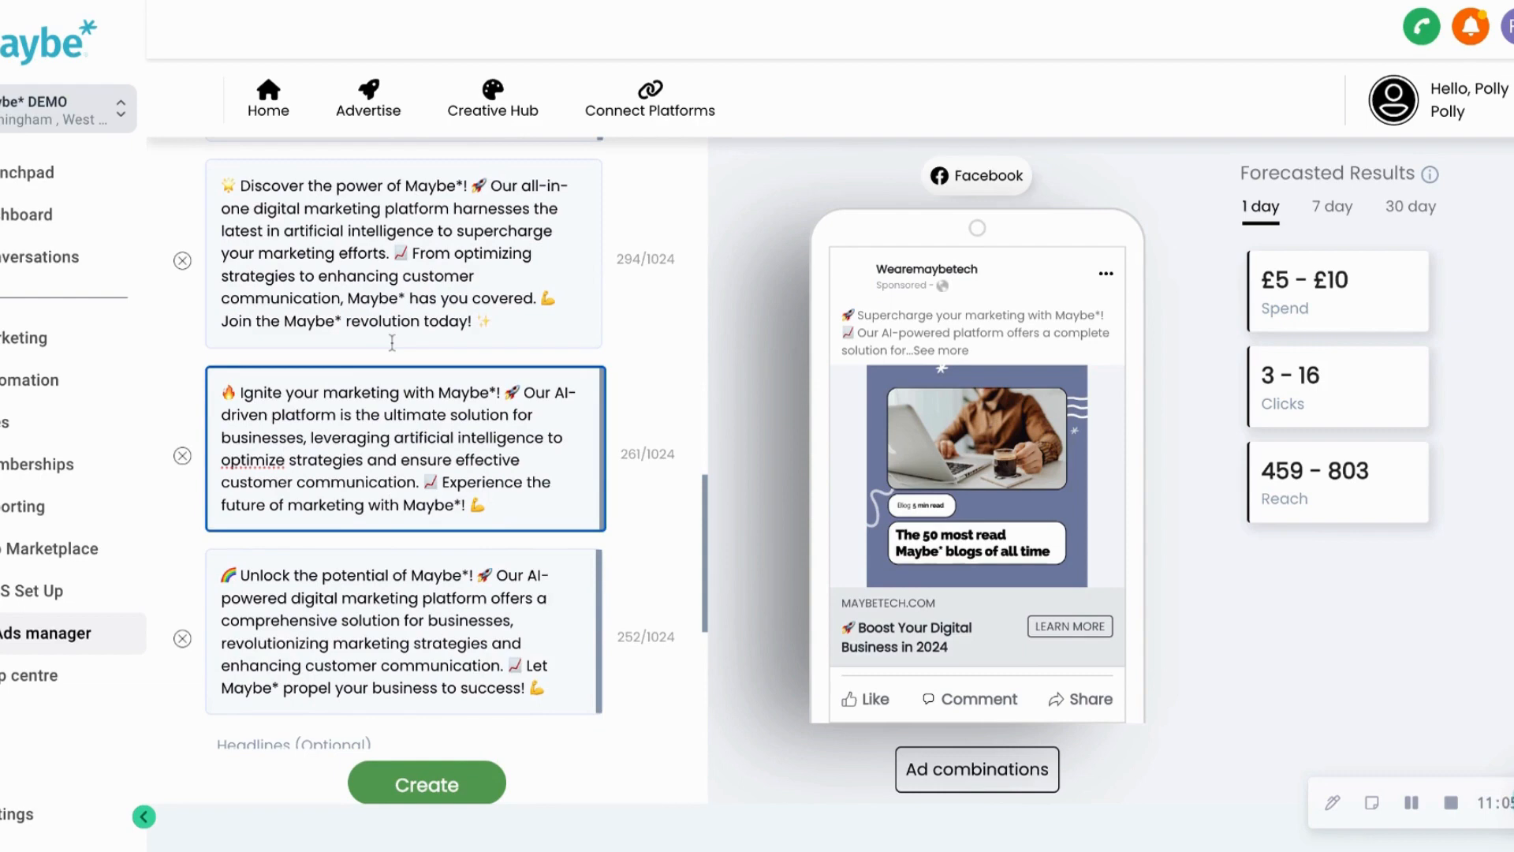
pyautogui.scroll(2, 392, 342)
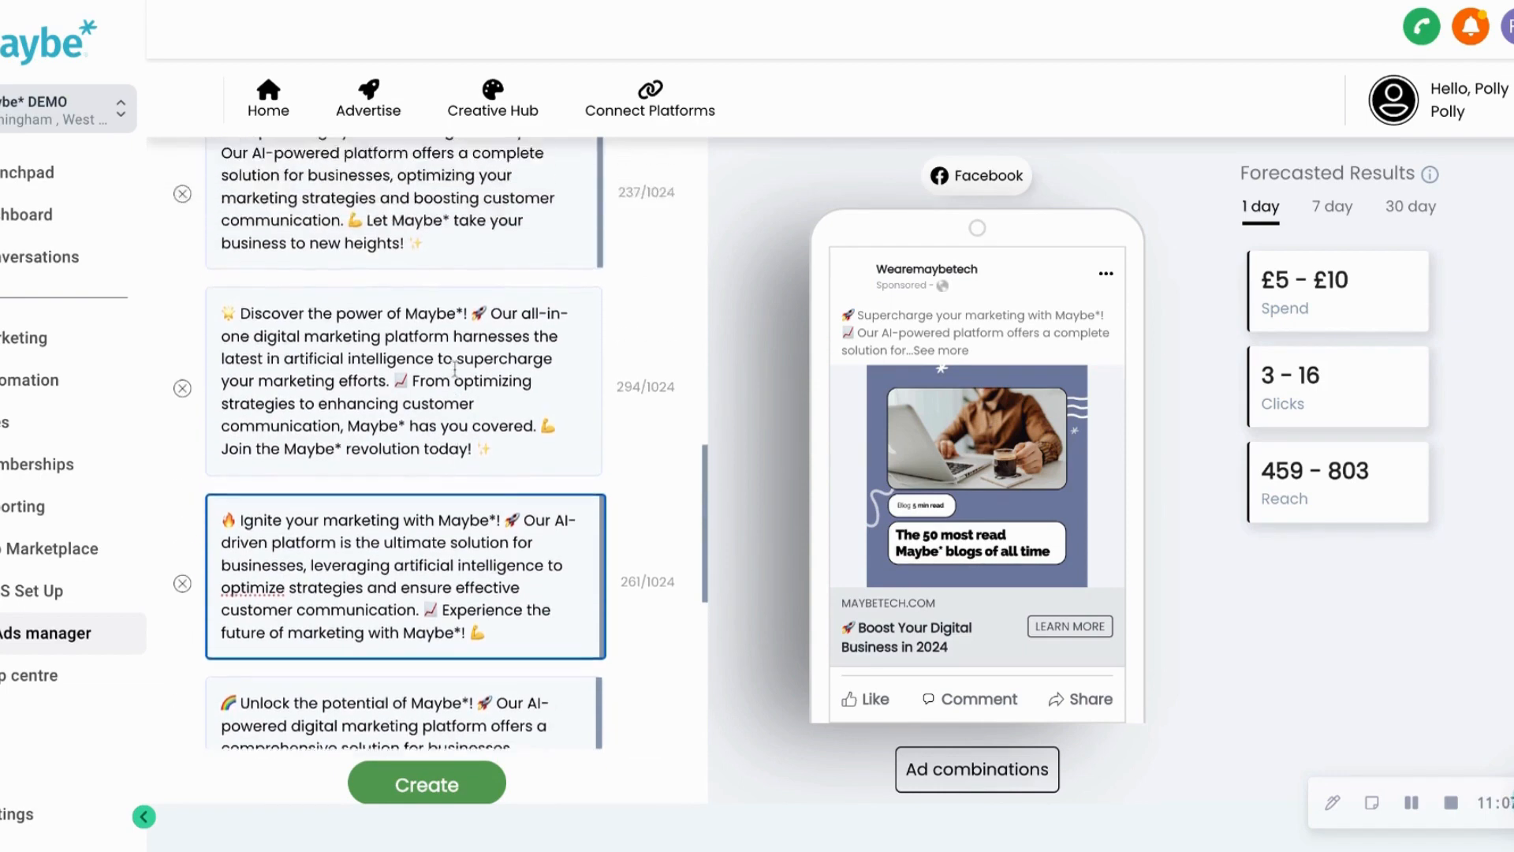
pyautogui.scroll(3, 454, 367)
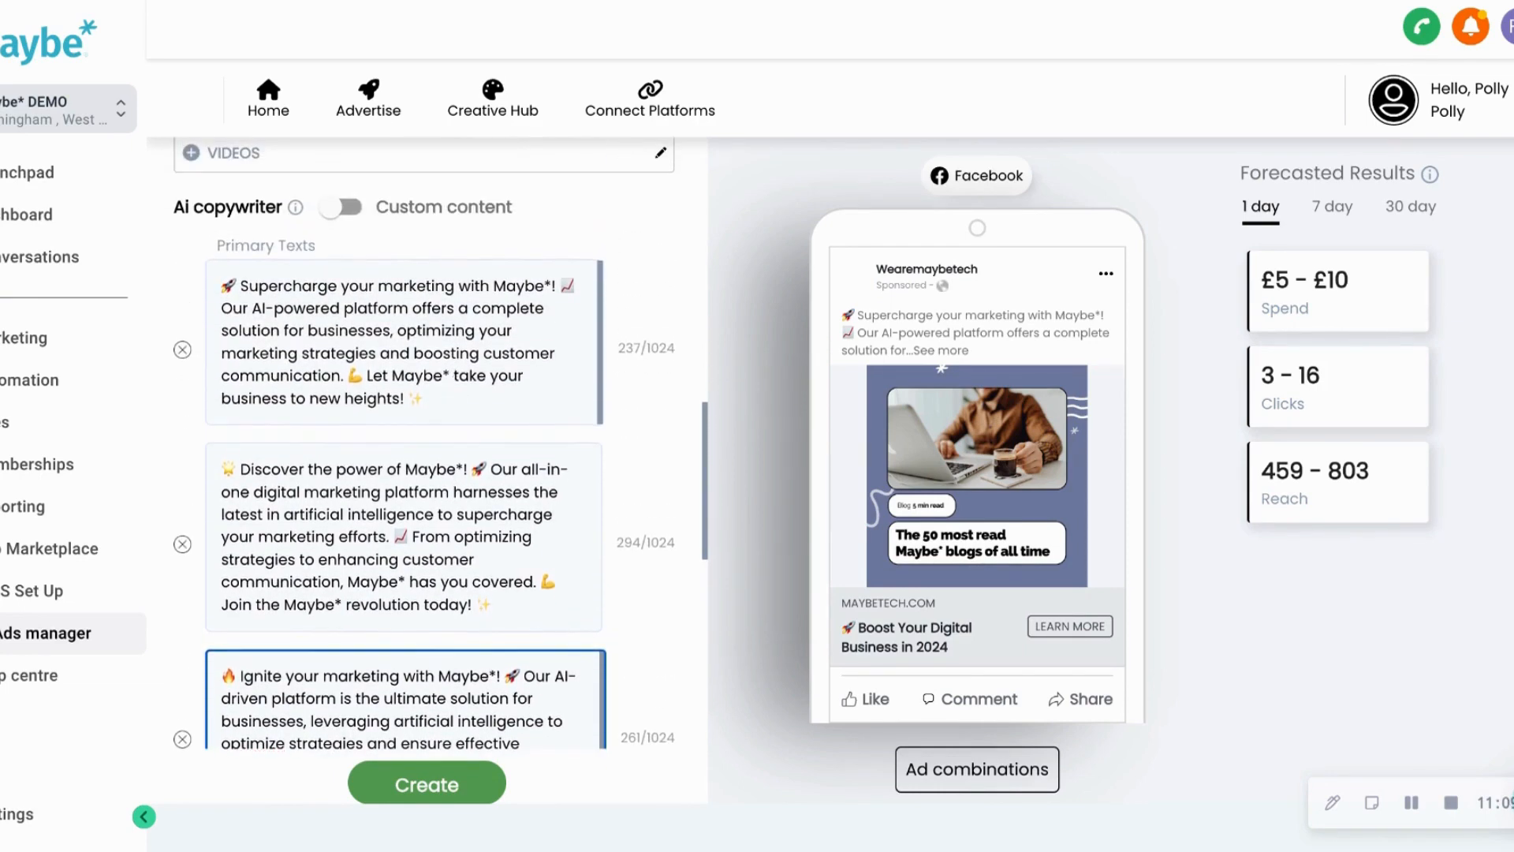
# Delete the "Unlock the potential of Maybe*!" primary text and choose Learn More as the call to action
pyautogui.scroll(-8, 224, 359)
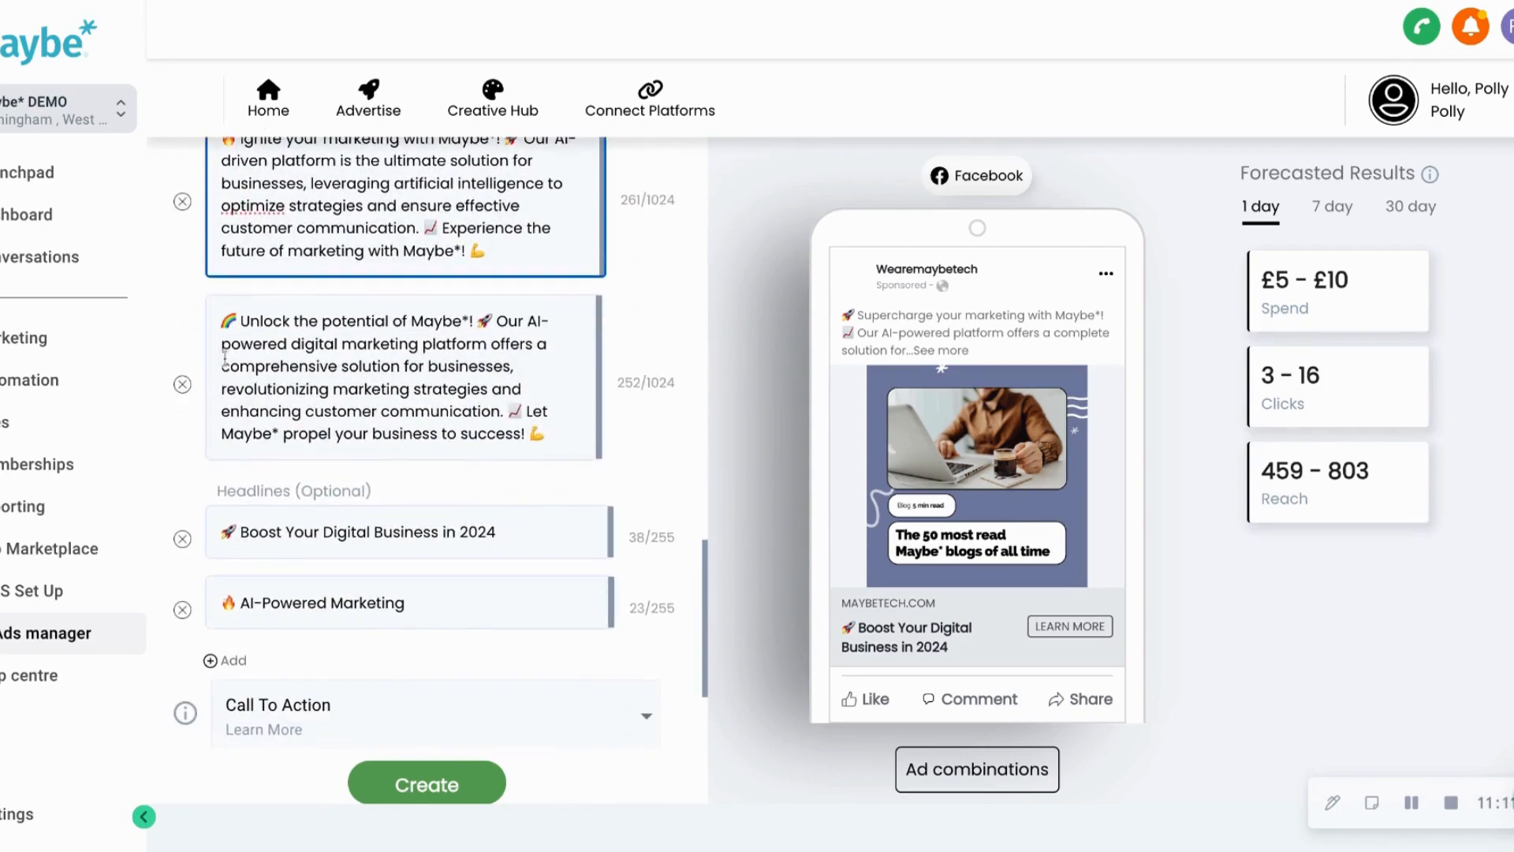
pyautogui.click(183, 385)
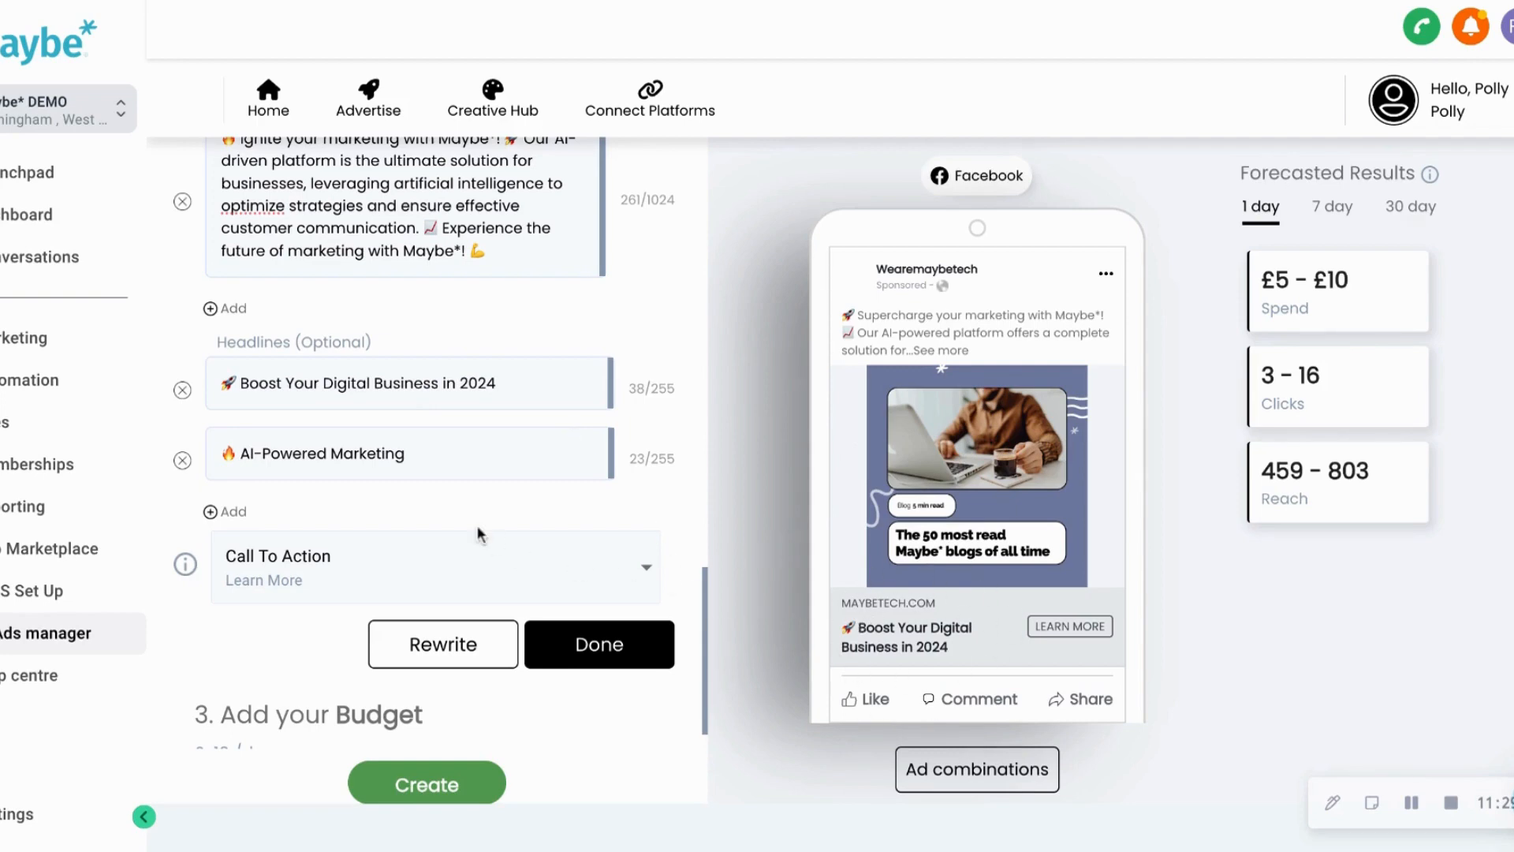
pyautogui.scroll(-1, 477, 525)
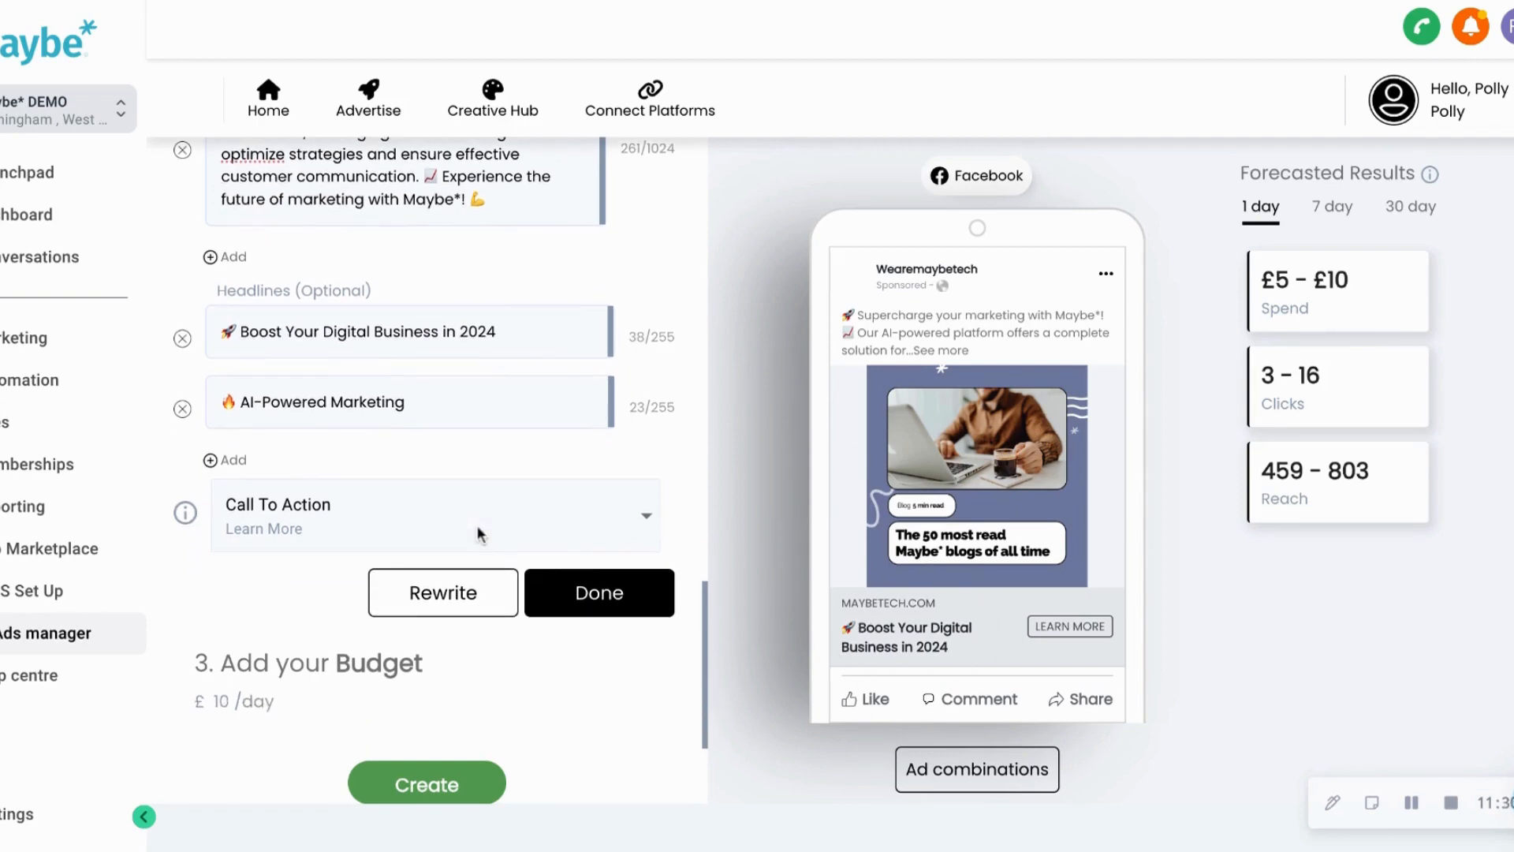
pyautogui.click(642, 521)
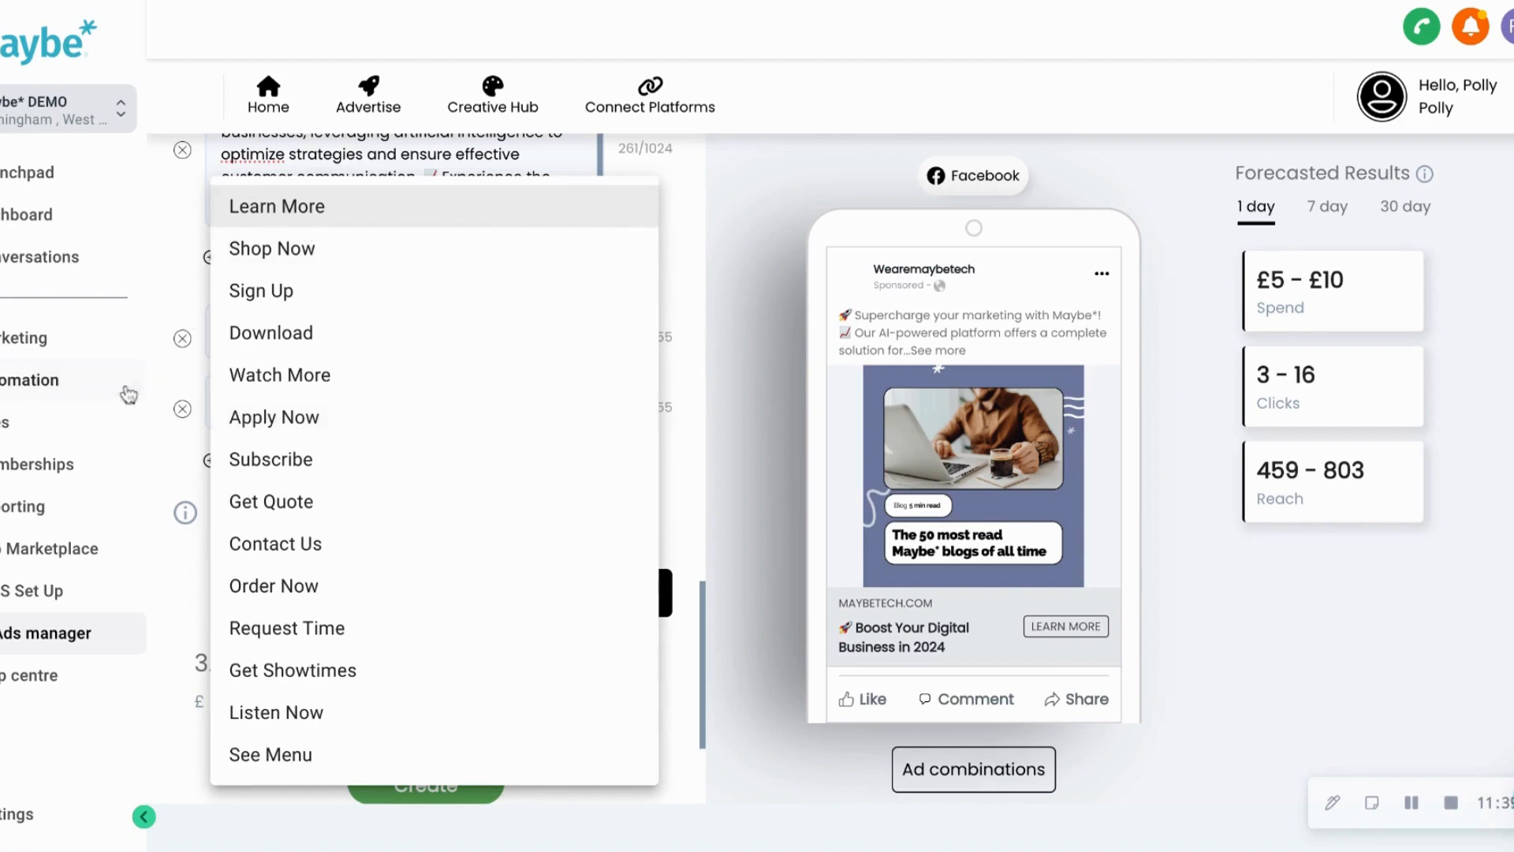
pyautogui.click(366, 220)
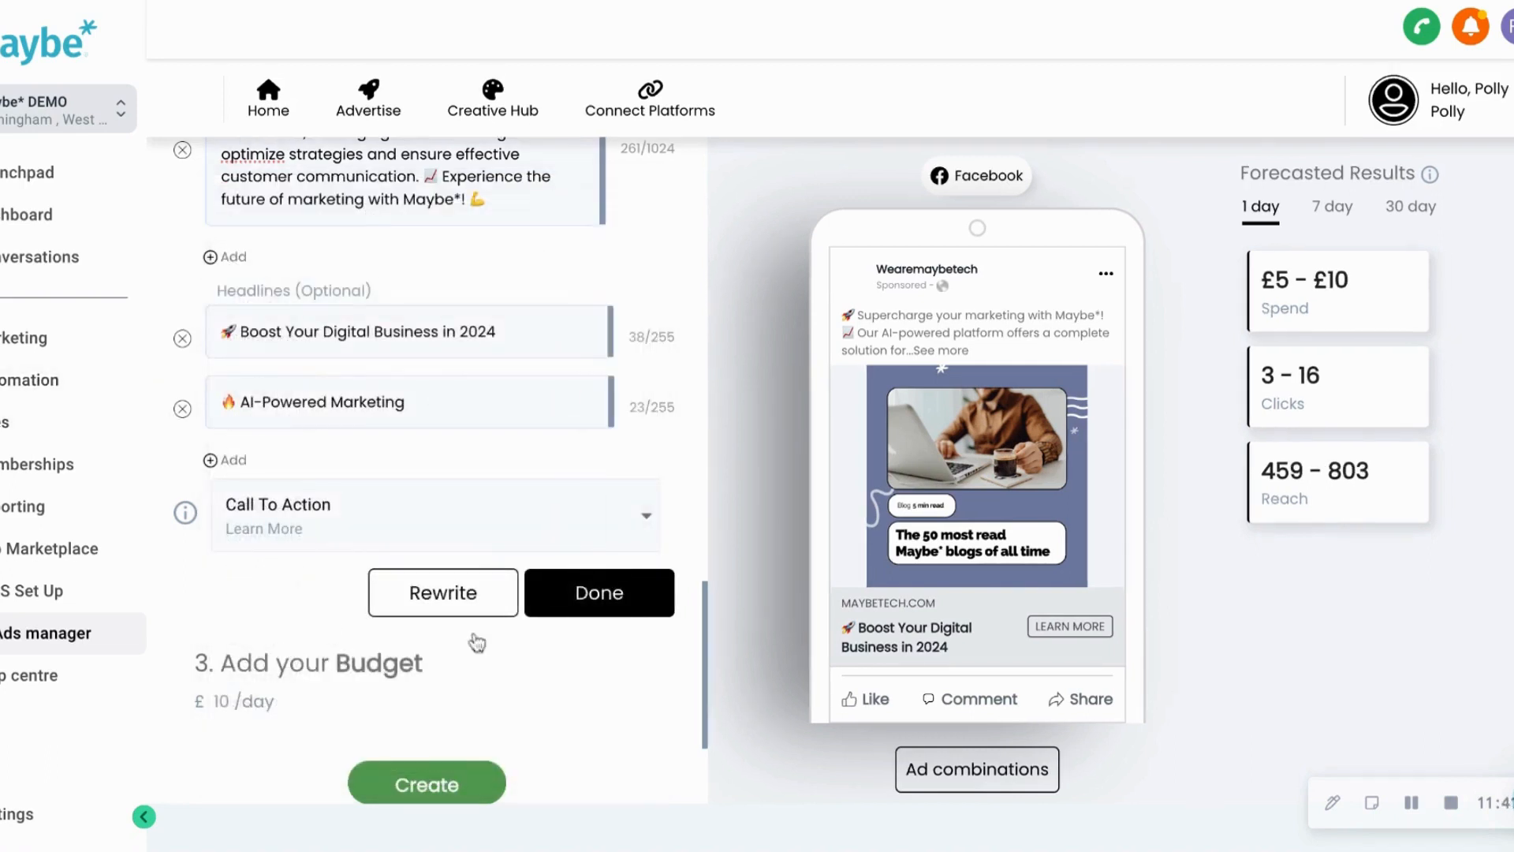
# Set the ad's daily Facebook budget to £5
pyautogui.scroll(-1, 526, 586)
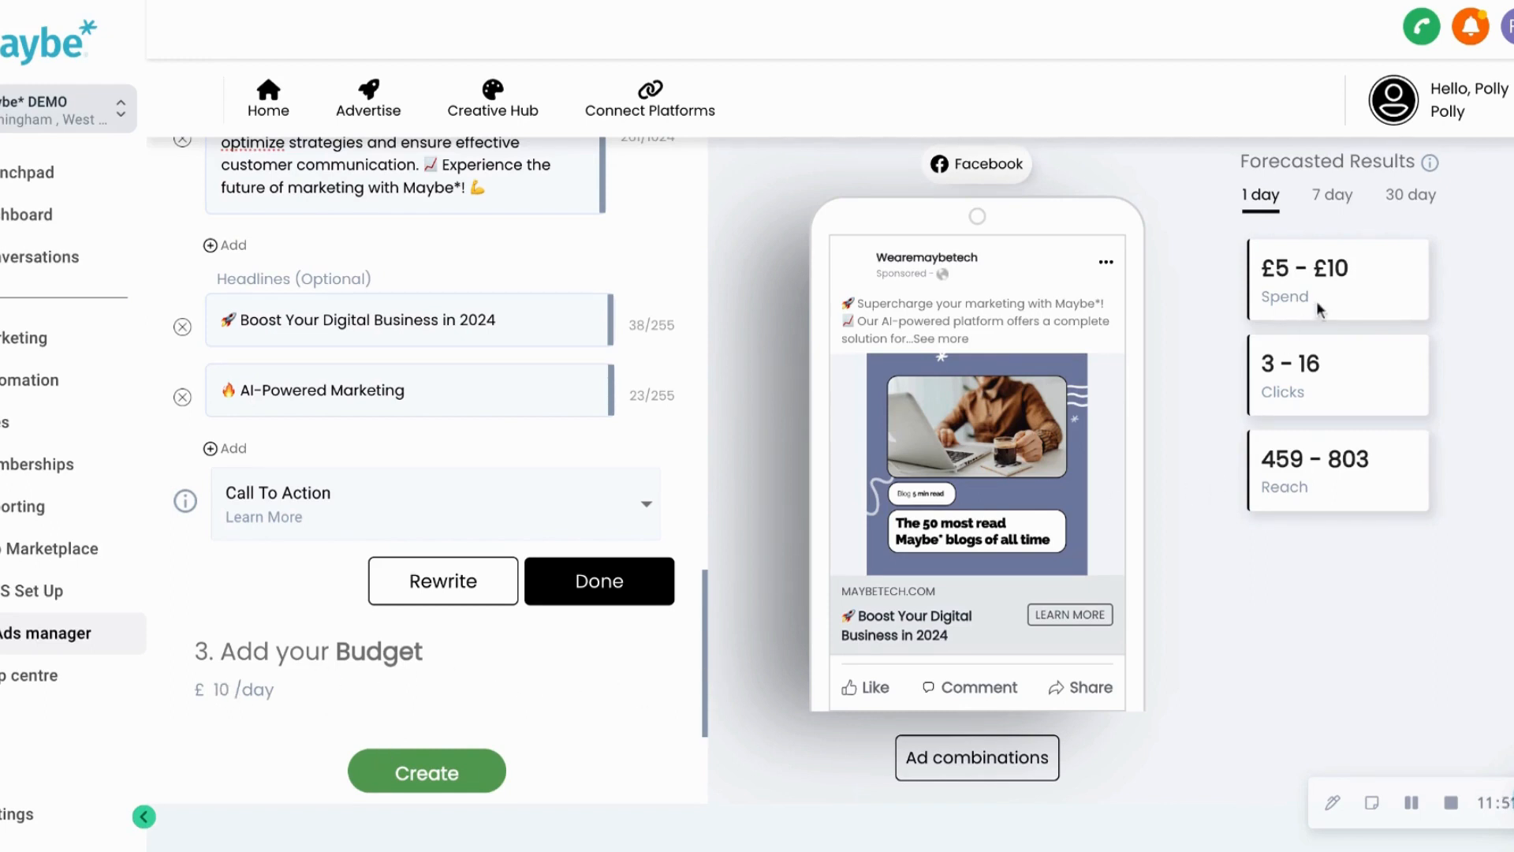
pyautogui.scroll(1, 1319, 304)
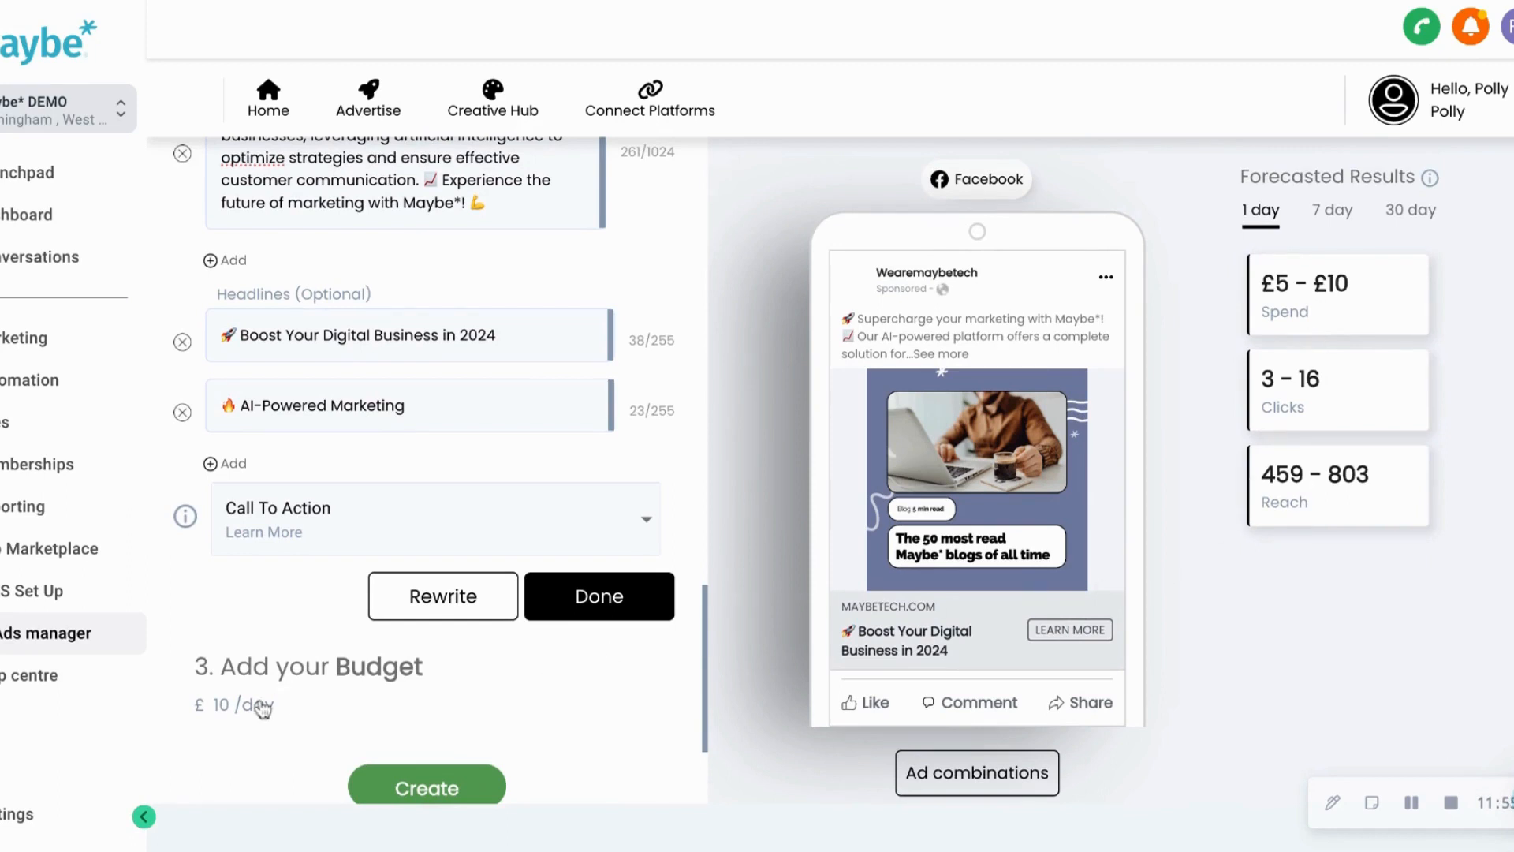
pyautogui.scroll(-3, 268, 707)
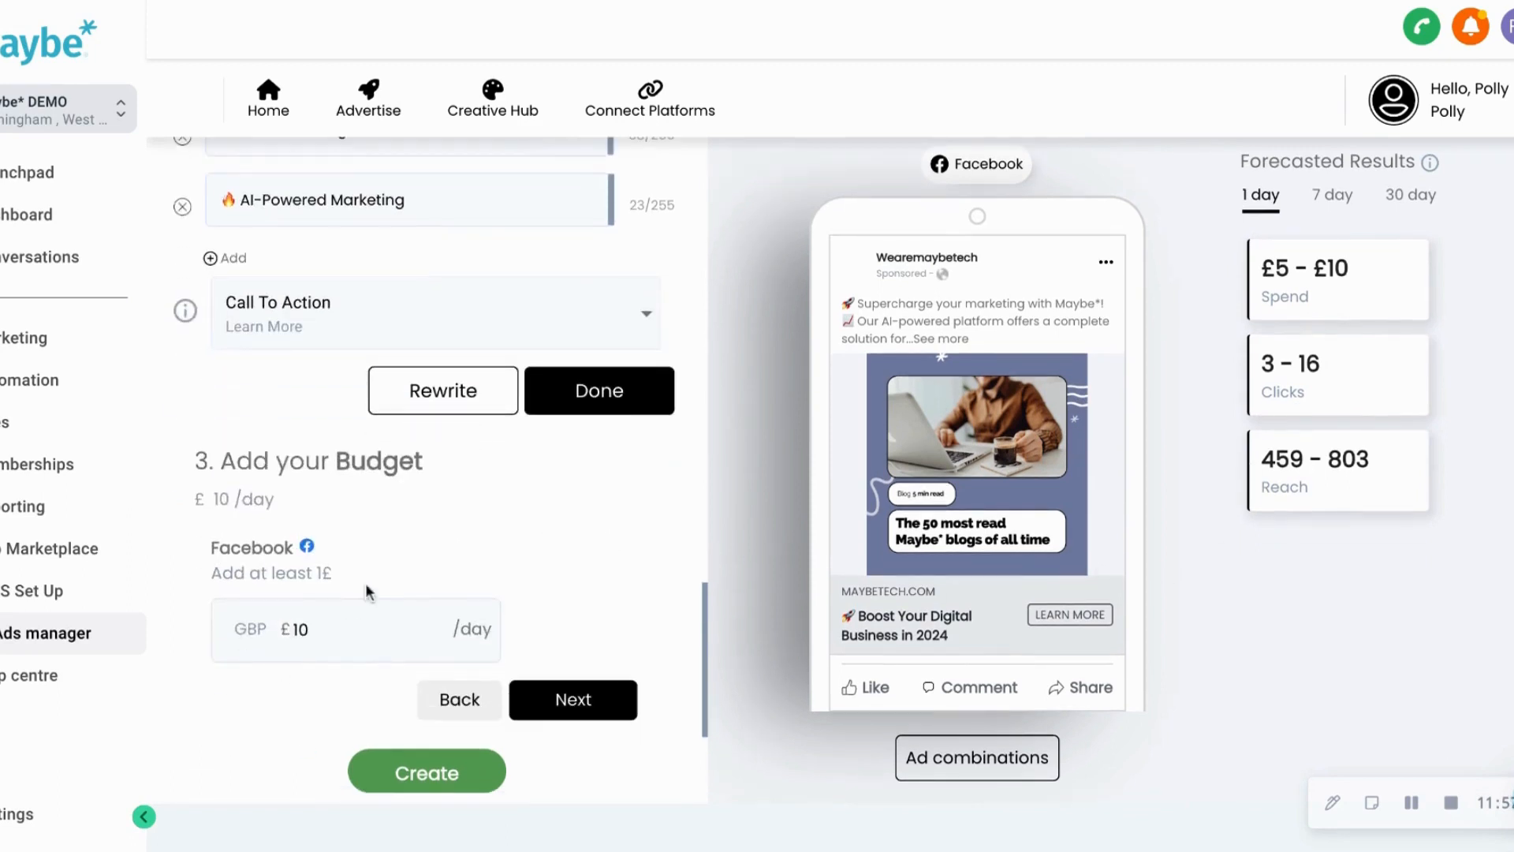
pyautogui.click(307, 633)
pyautogui.press('BackSpace')
pyautogui.press('BackSpace')
pyautogui.write('5')
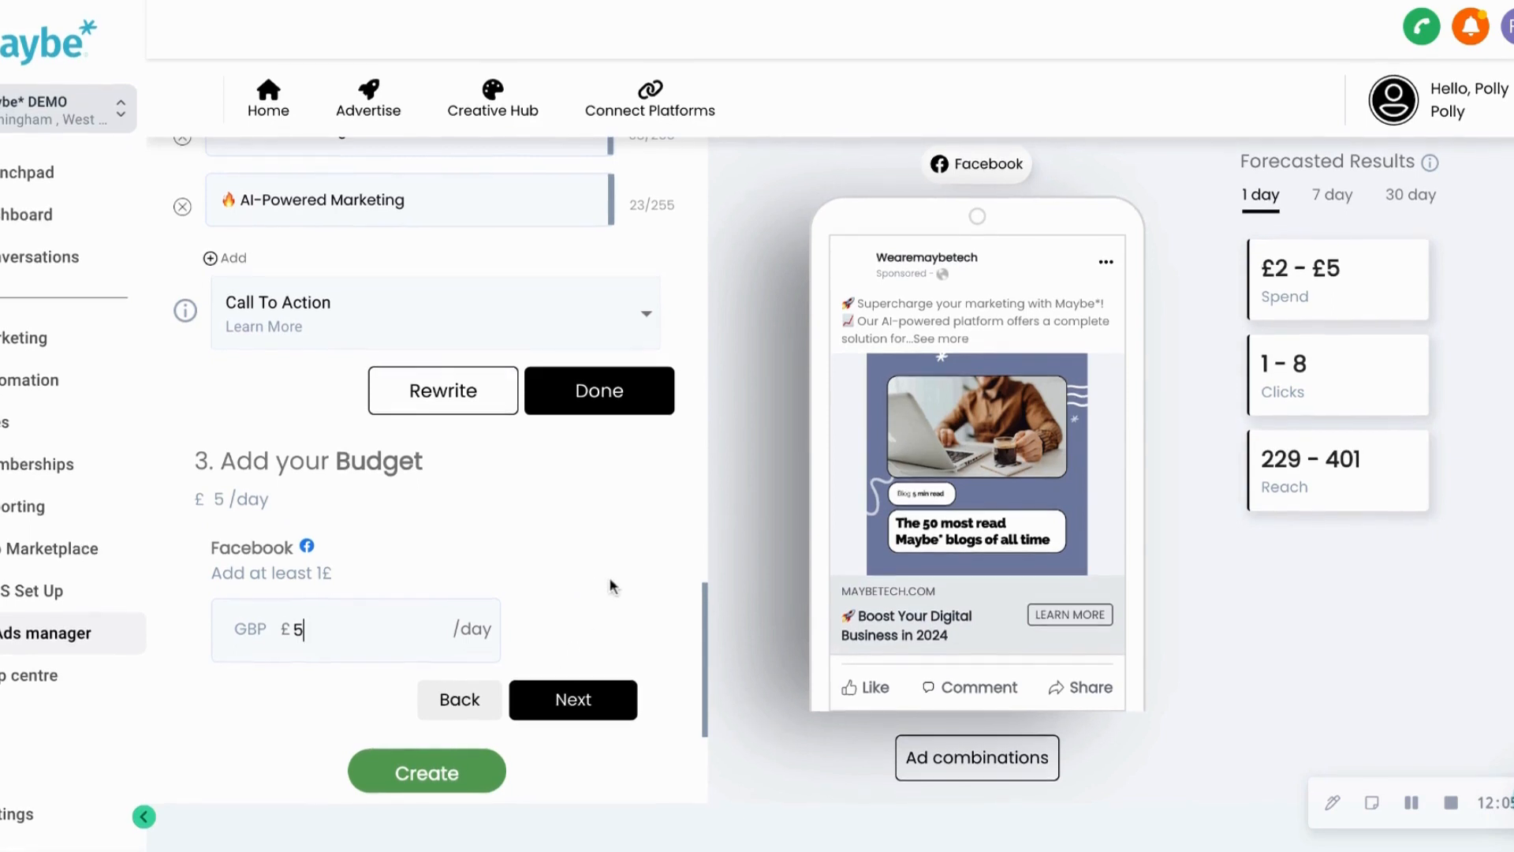
# Open the ad combinations and examine the A/B test previews across placements, from Feeds to Story
pyautogui.scroll(1, 1245, 497)
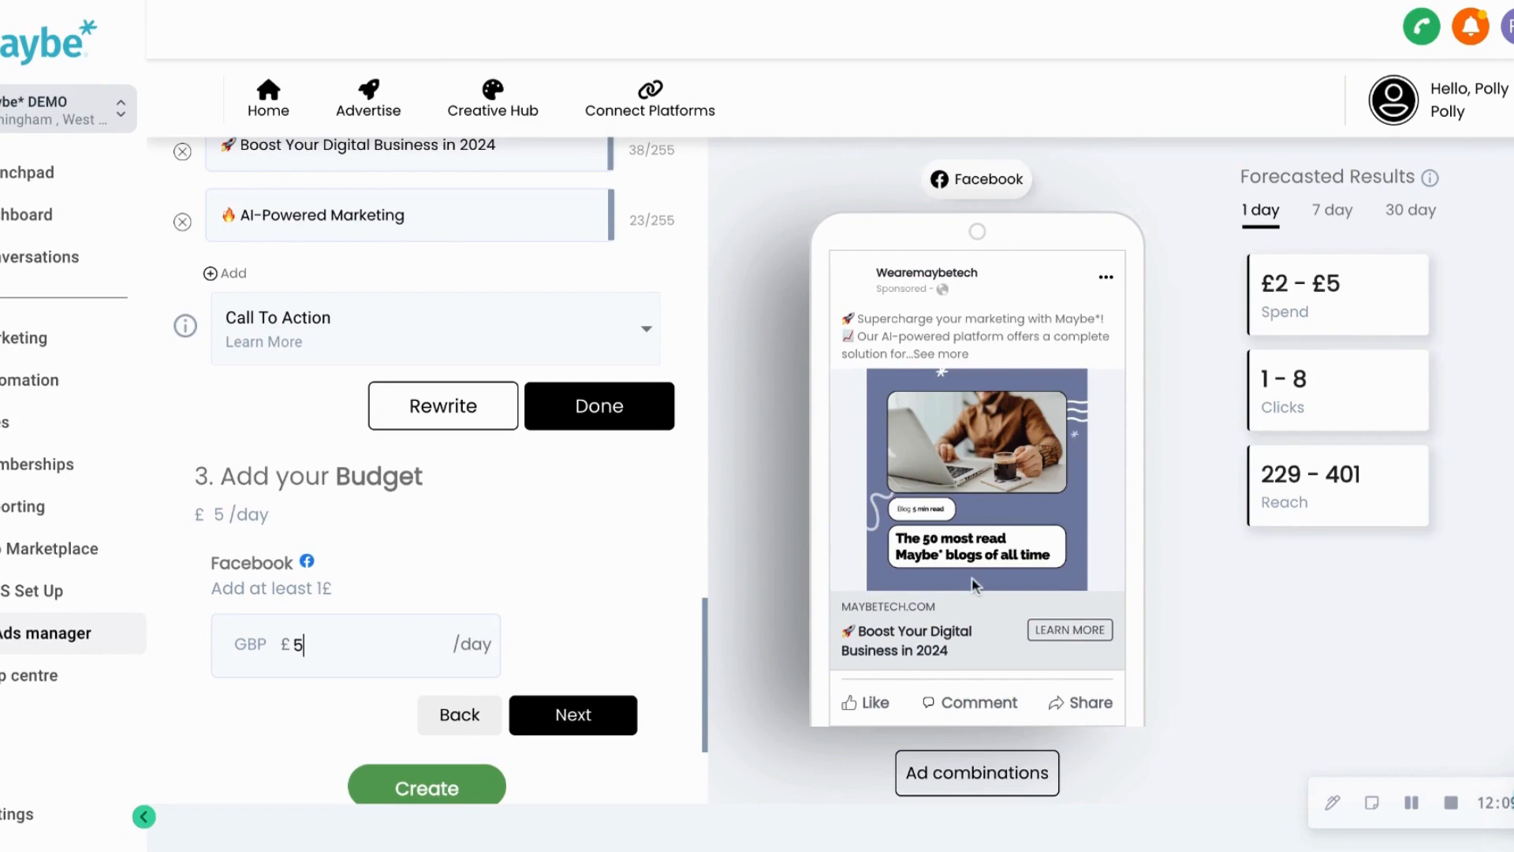
pyautogui.click(975, 776)
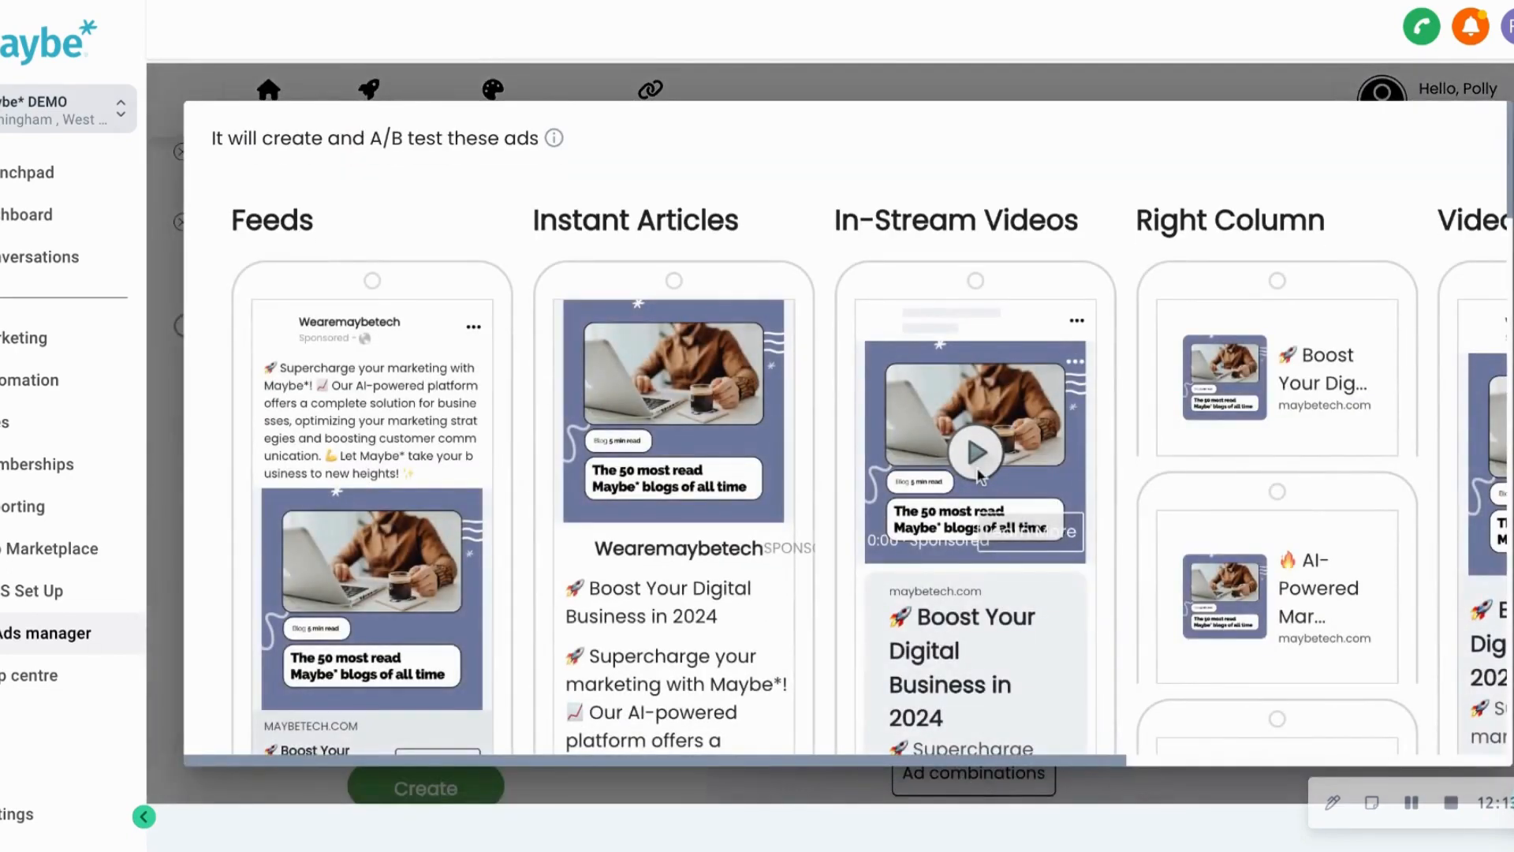
pyautogui.scroll(-3, 977, 467)
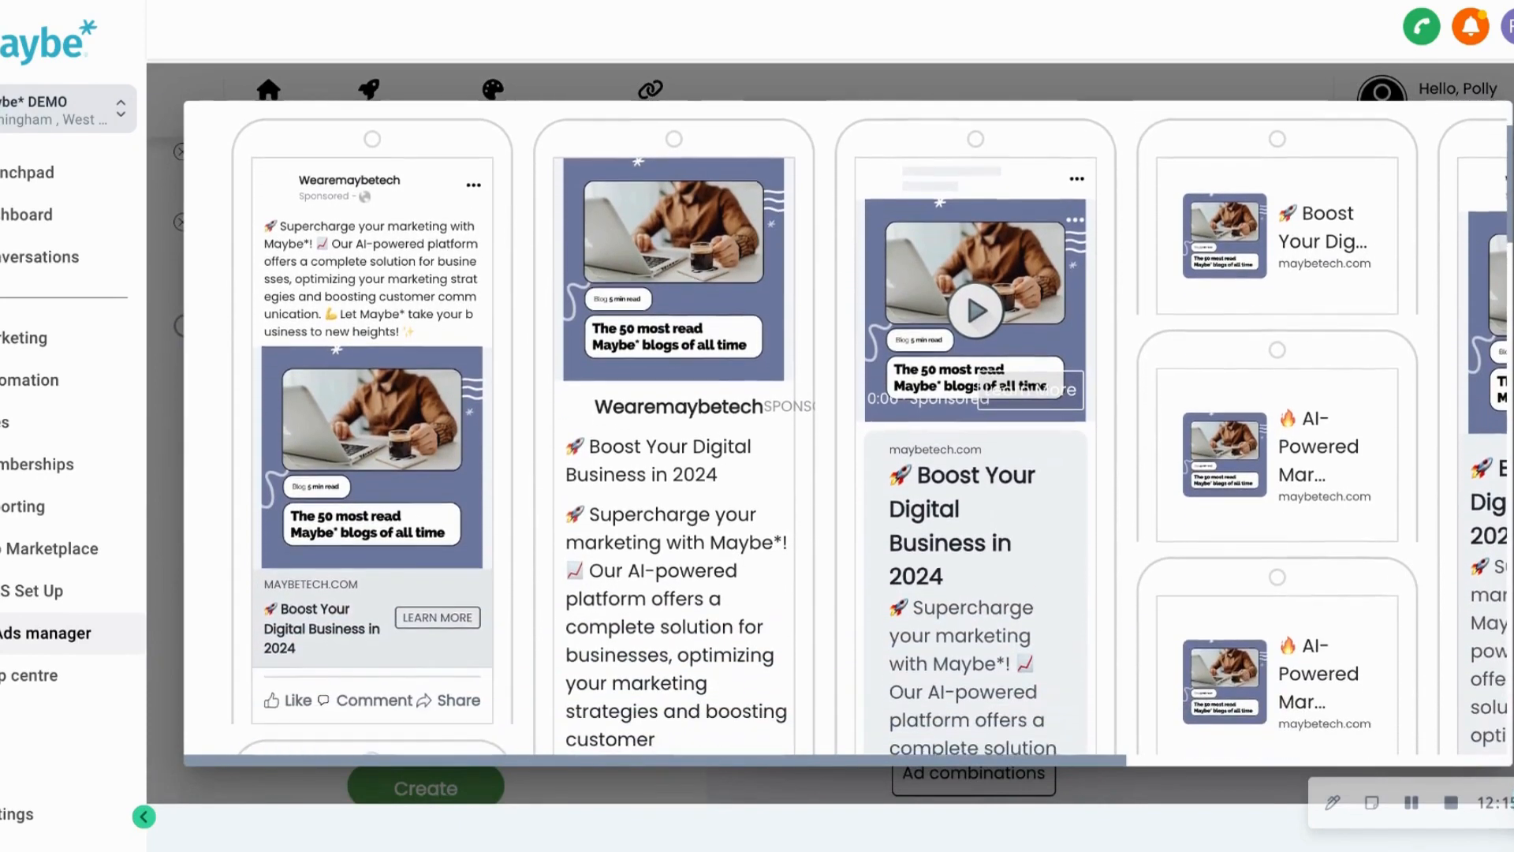
pyautogui.hscroll(1, 849, 432)
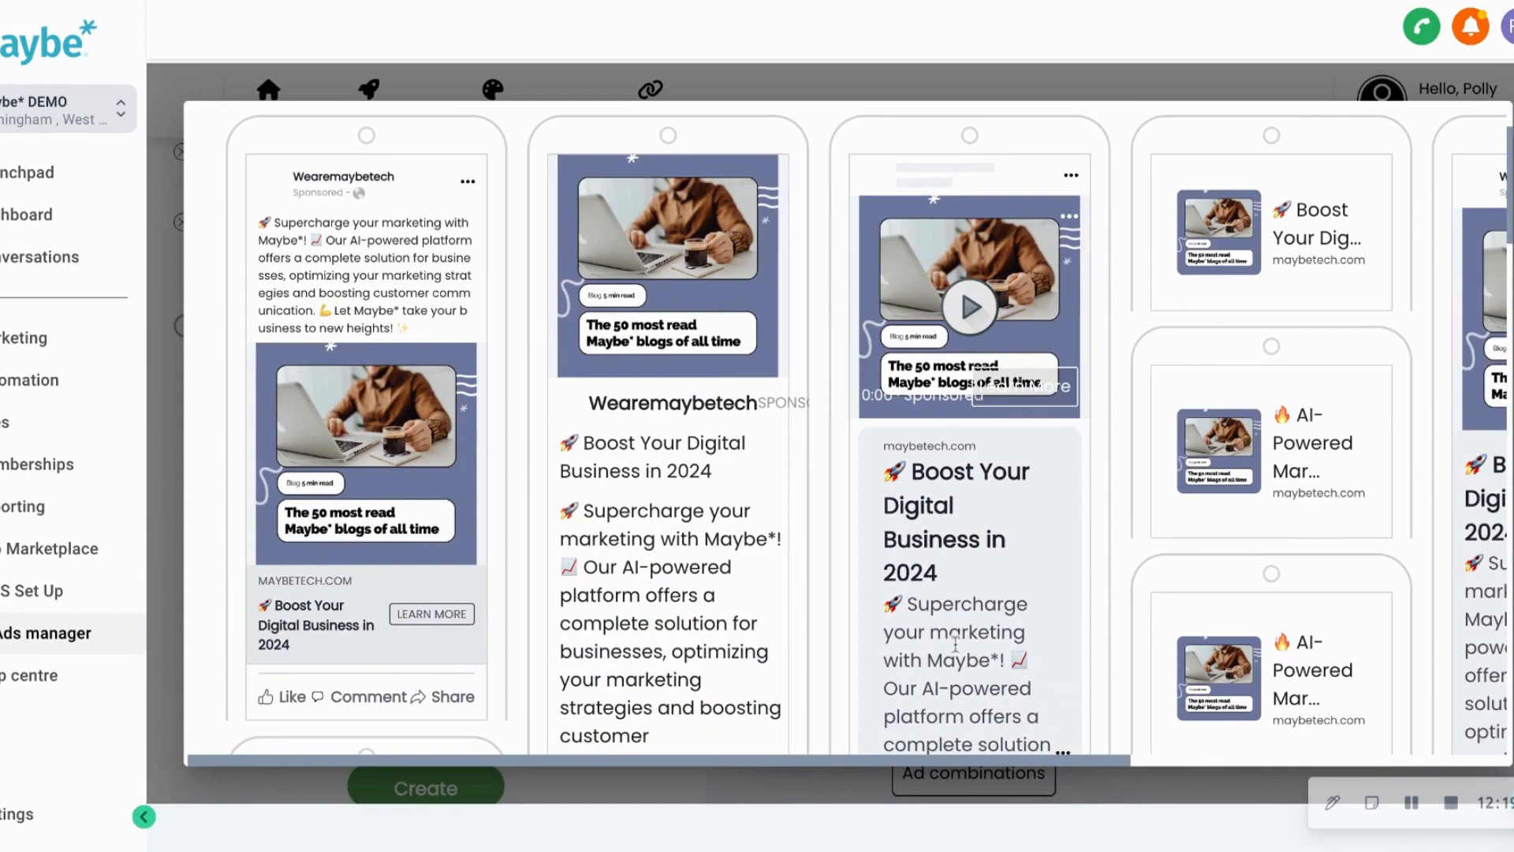
pyautogui.hscroll(7, 991, 765)
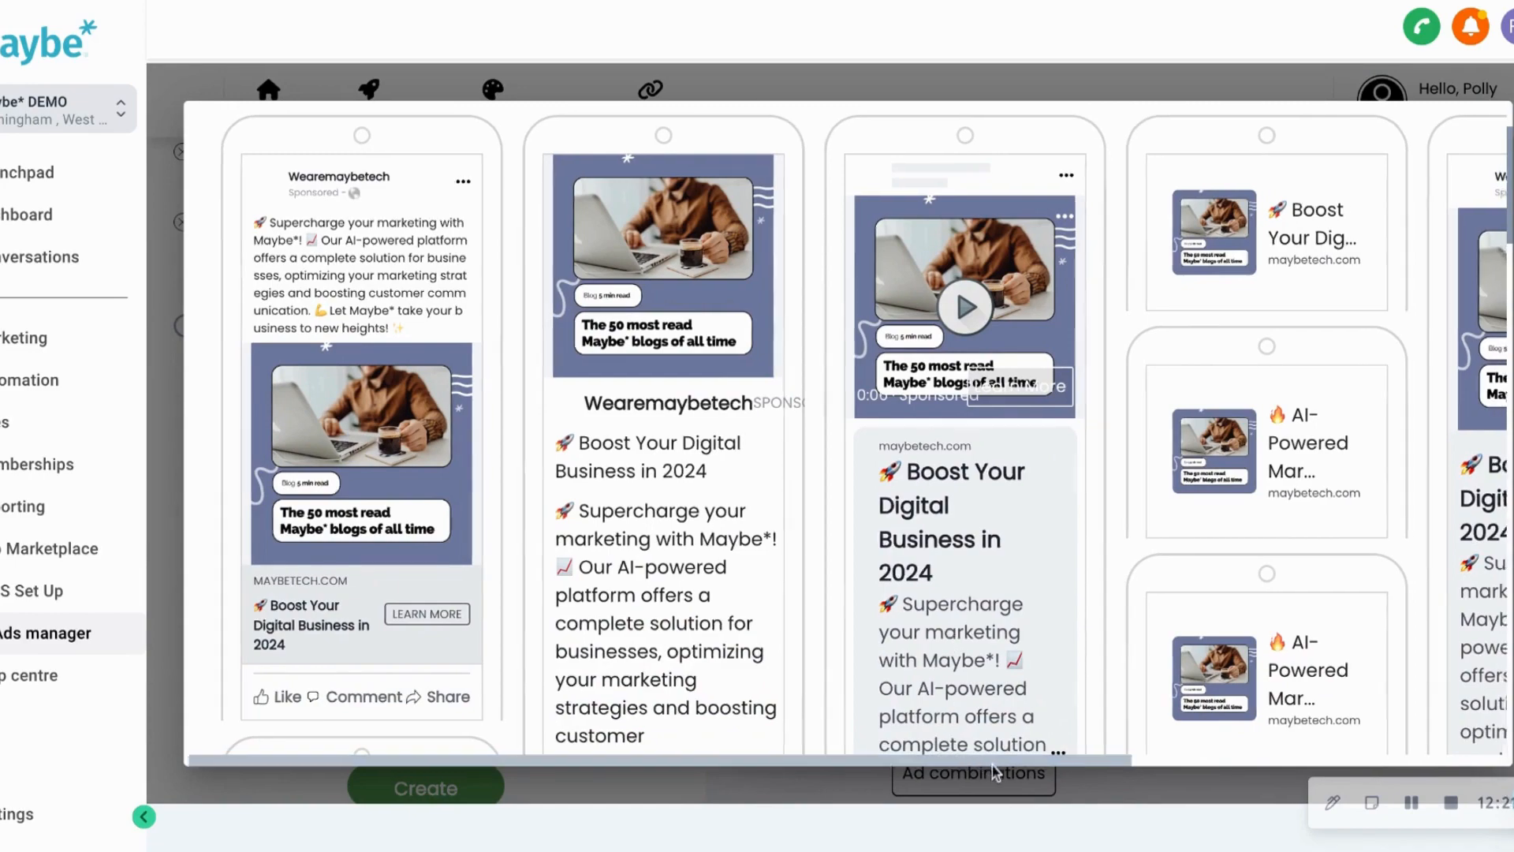
pyautogui.hscroll(-7, 992, 765)
pyautogui.hscroll(7, 992, 765)
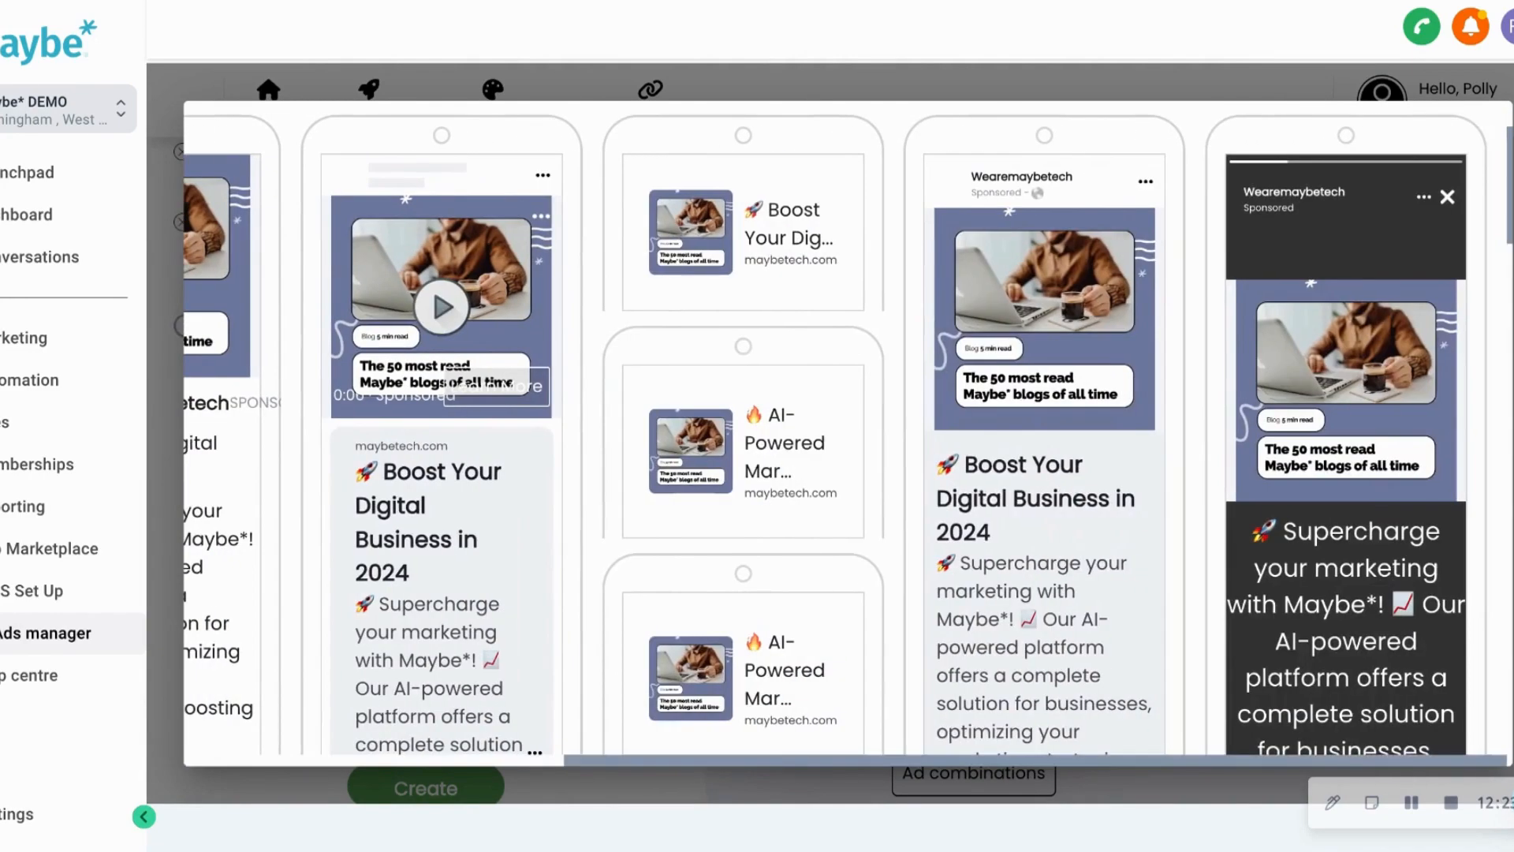
pyautogui.doubleClick(1508, 243)
pyautogui.click(1507, 238)
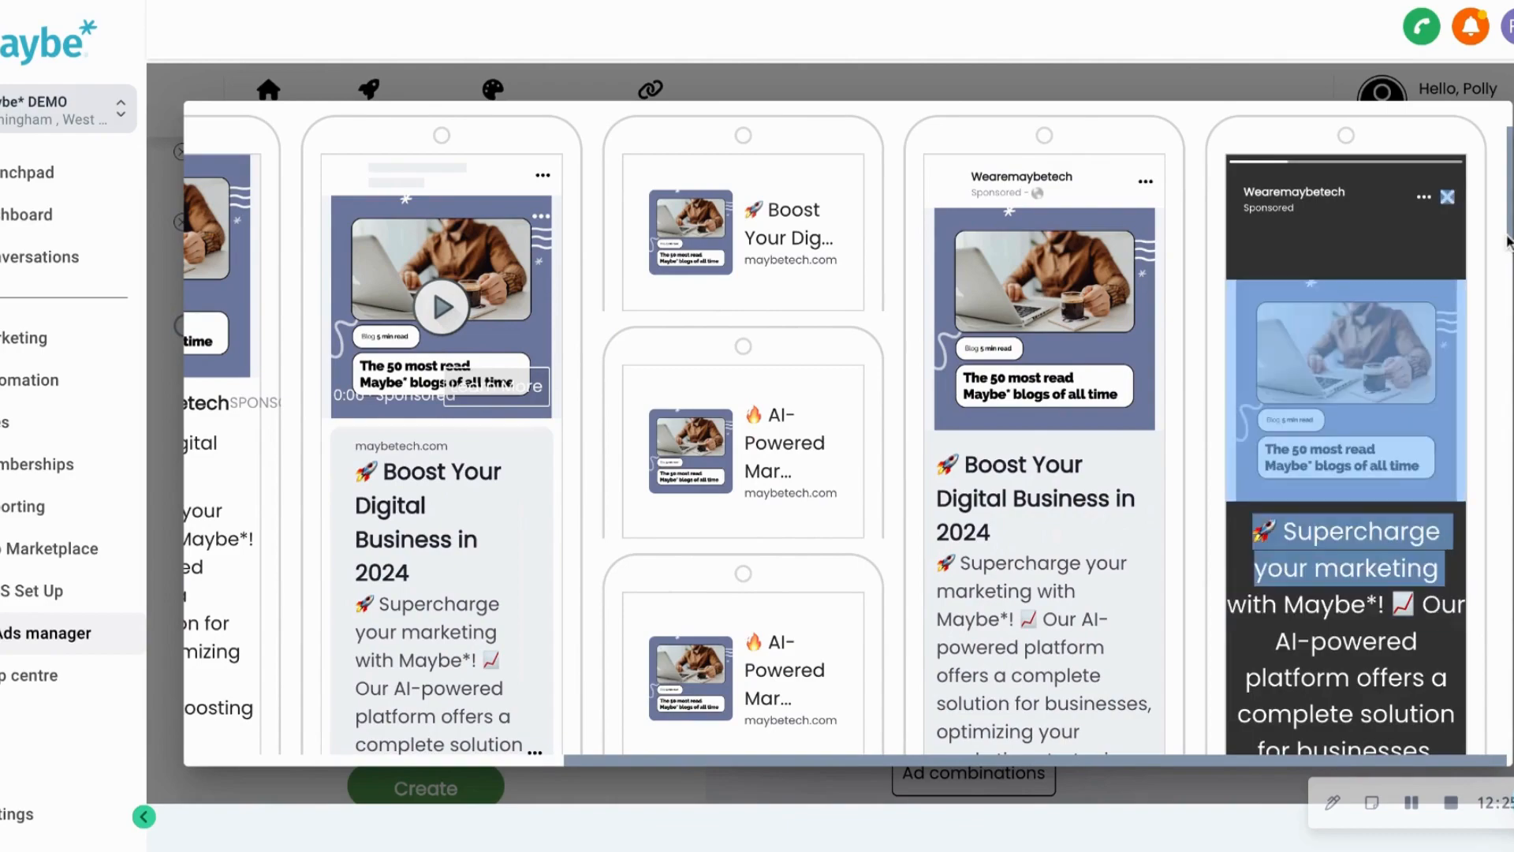
pyautogui.moveTo(1511, 228)
pyautogui.mouseDown()
pyautogui.moveTo(1511, 366)
pyautogui.moveTo(1511, 202)
pyautogui.mouseUp()
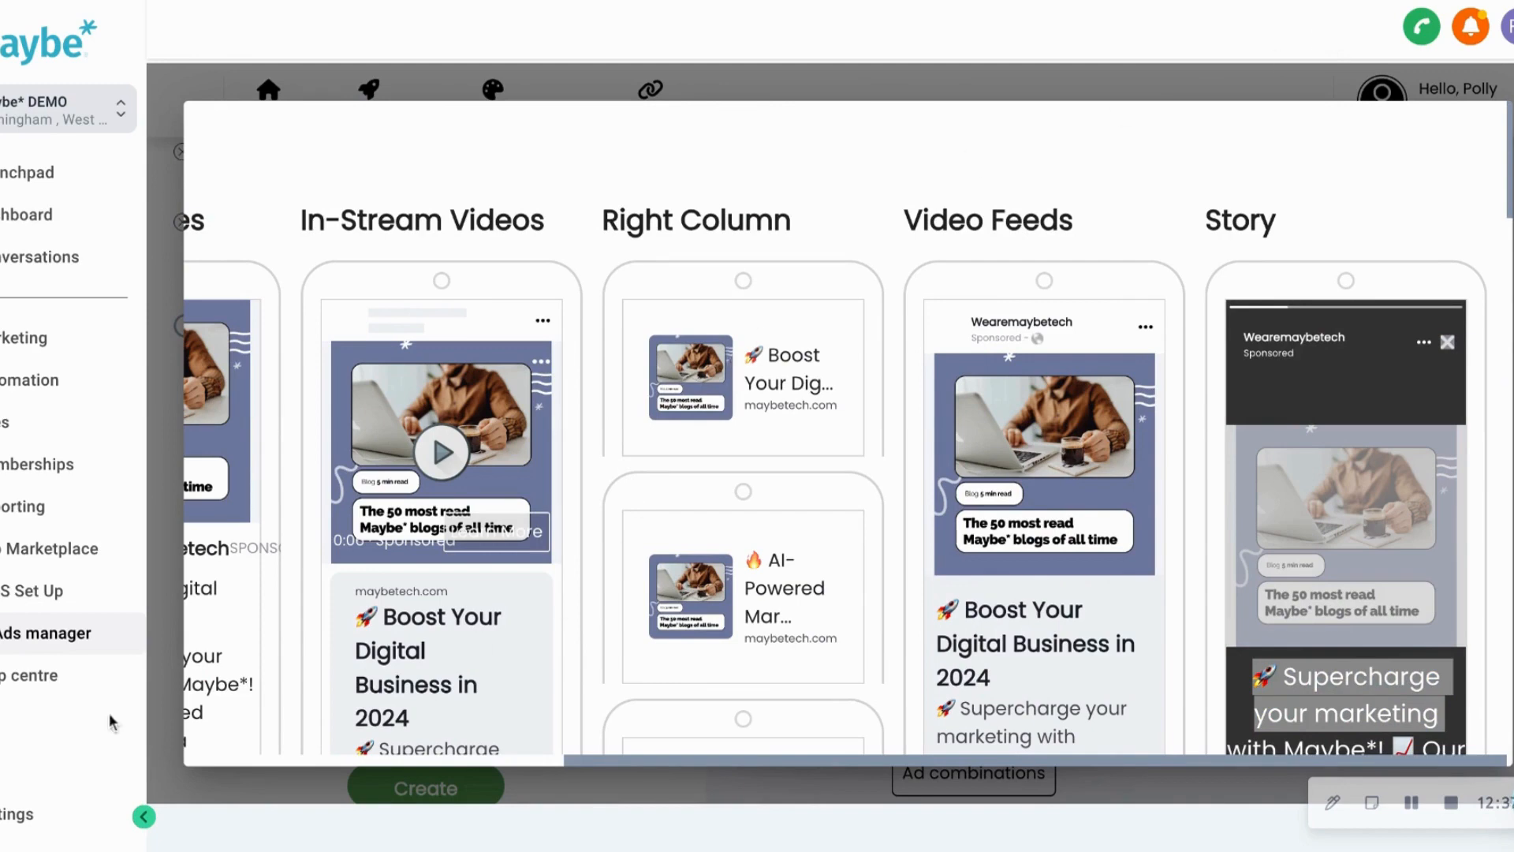
# Close the ad combinations preview and check the forecasted results for 7 days, 30 days and 1 day
pyautogui.click(169, 779)
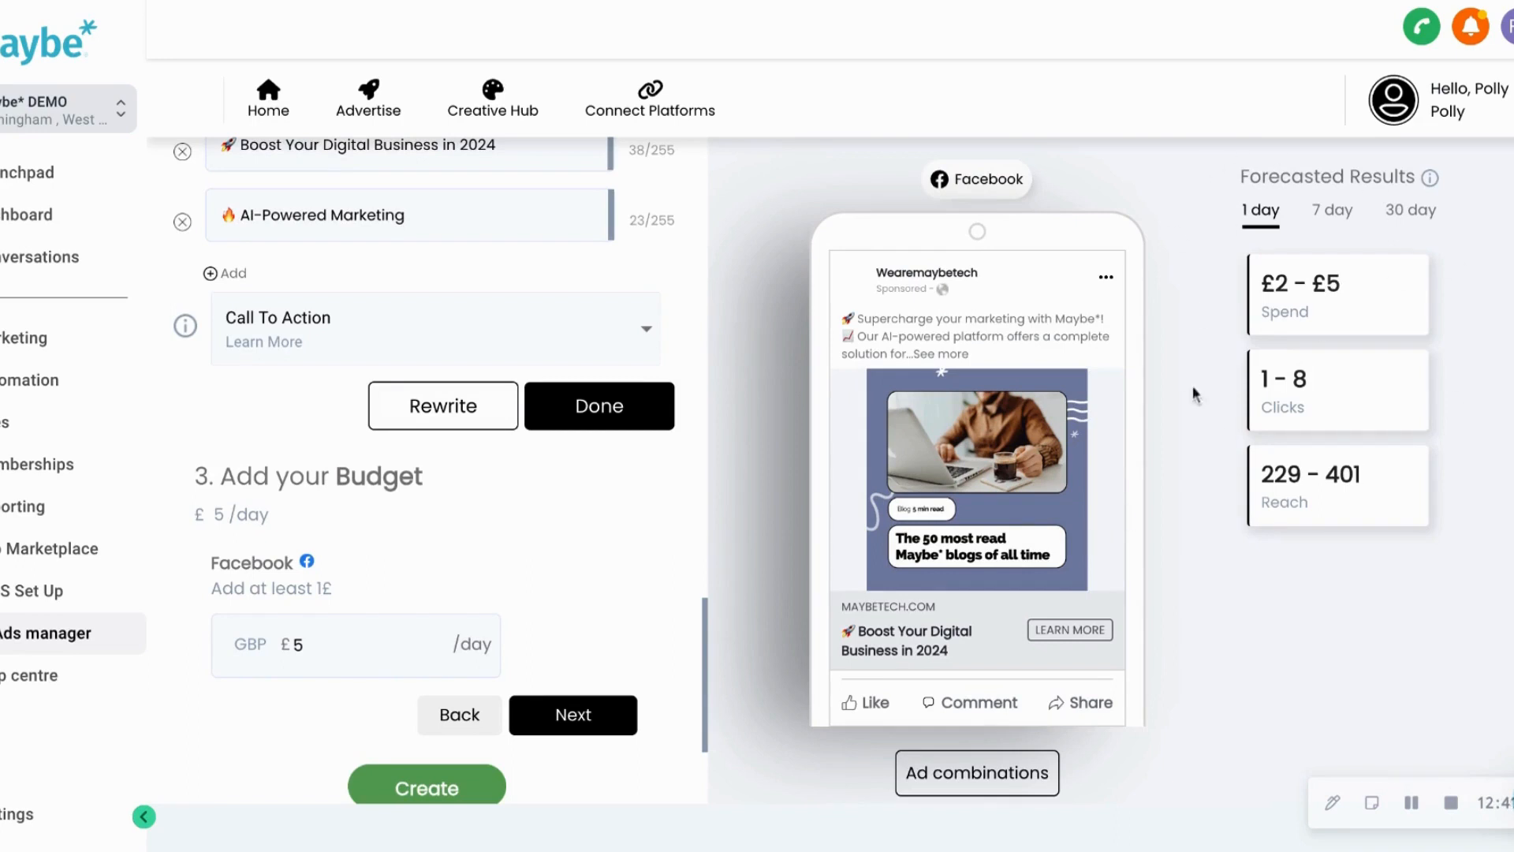
pyautogui.click(1347, 210)
pyautogui.click(1415, 215)
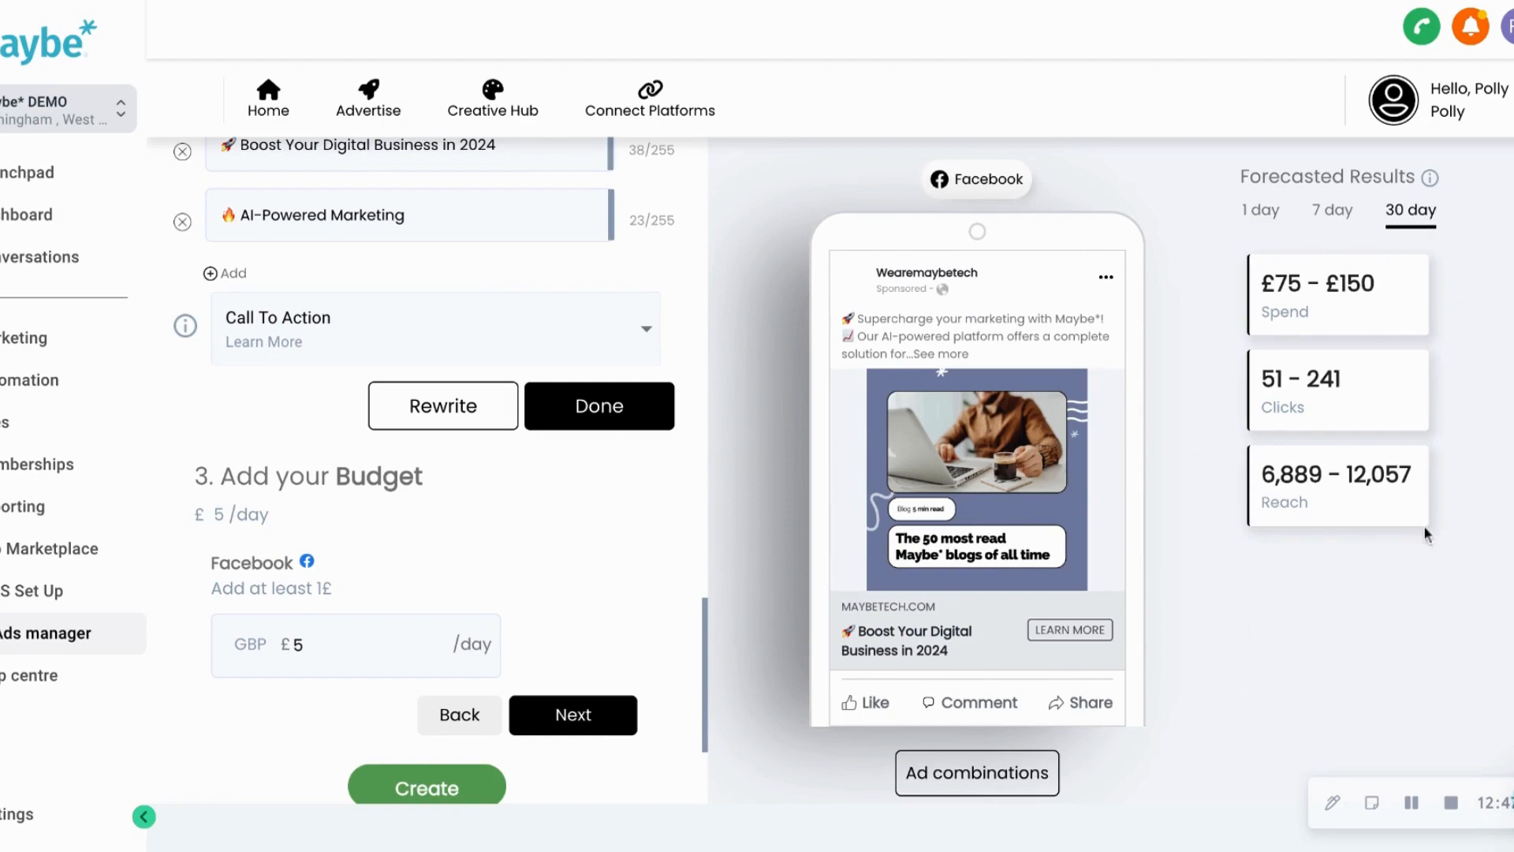
pyautogui.click(1264, 212)
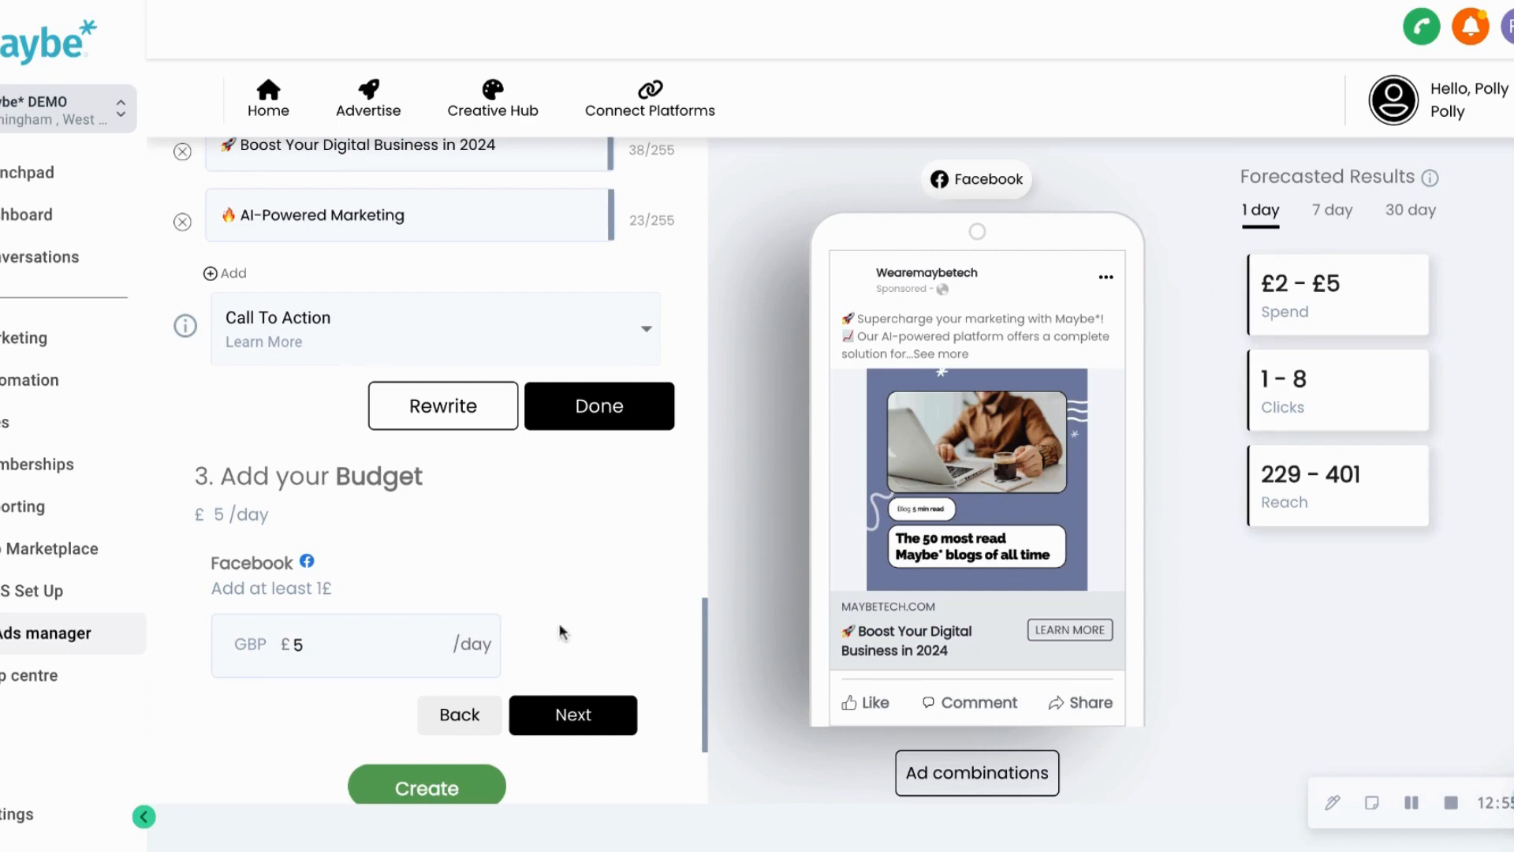
# Review the whole ad form, from the budget up through ad copy, creative and targeting to the traffic goal and back
pyautogui.scroll(-1, 561, 631)
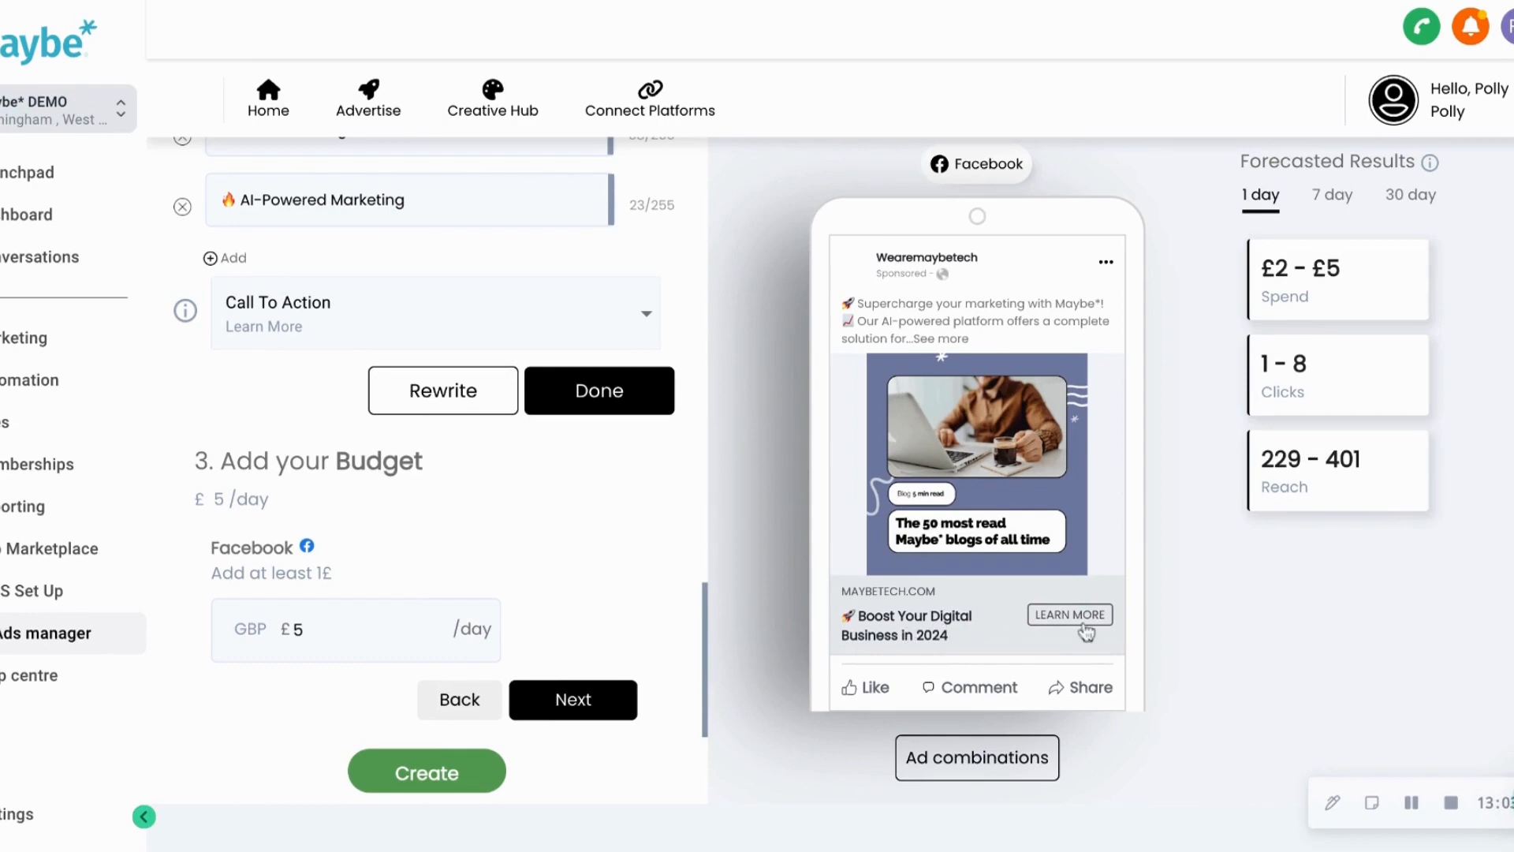
pyautogui.scroll(10, 545, 531)
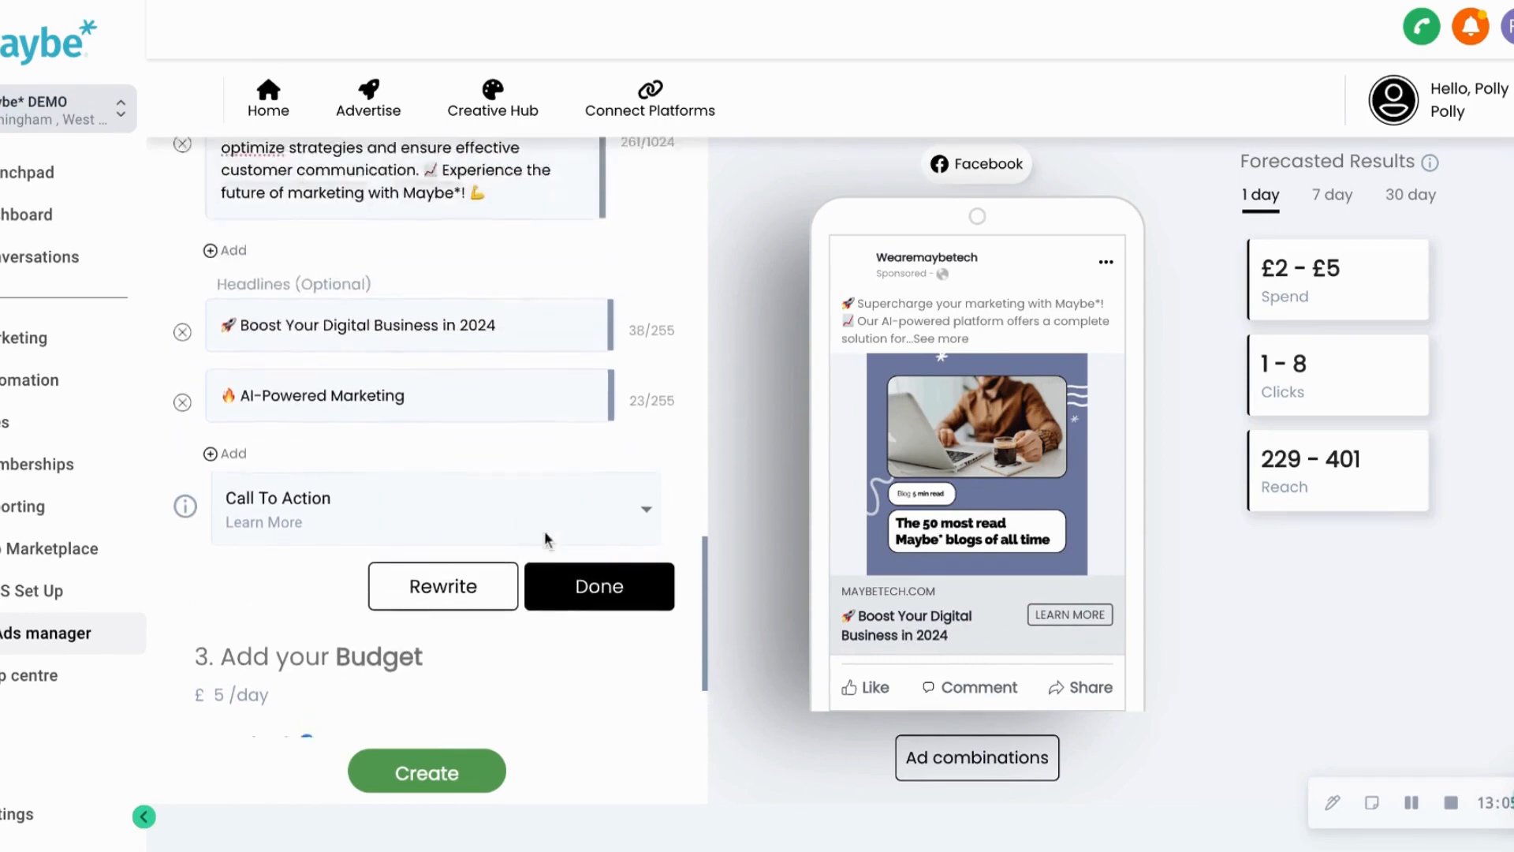
pyautogui.scroll(8, 544, 532)
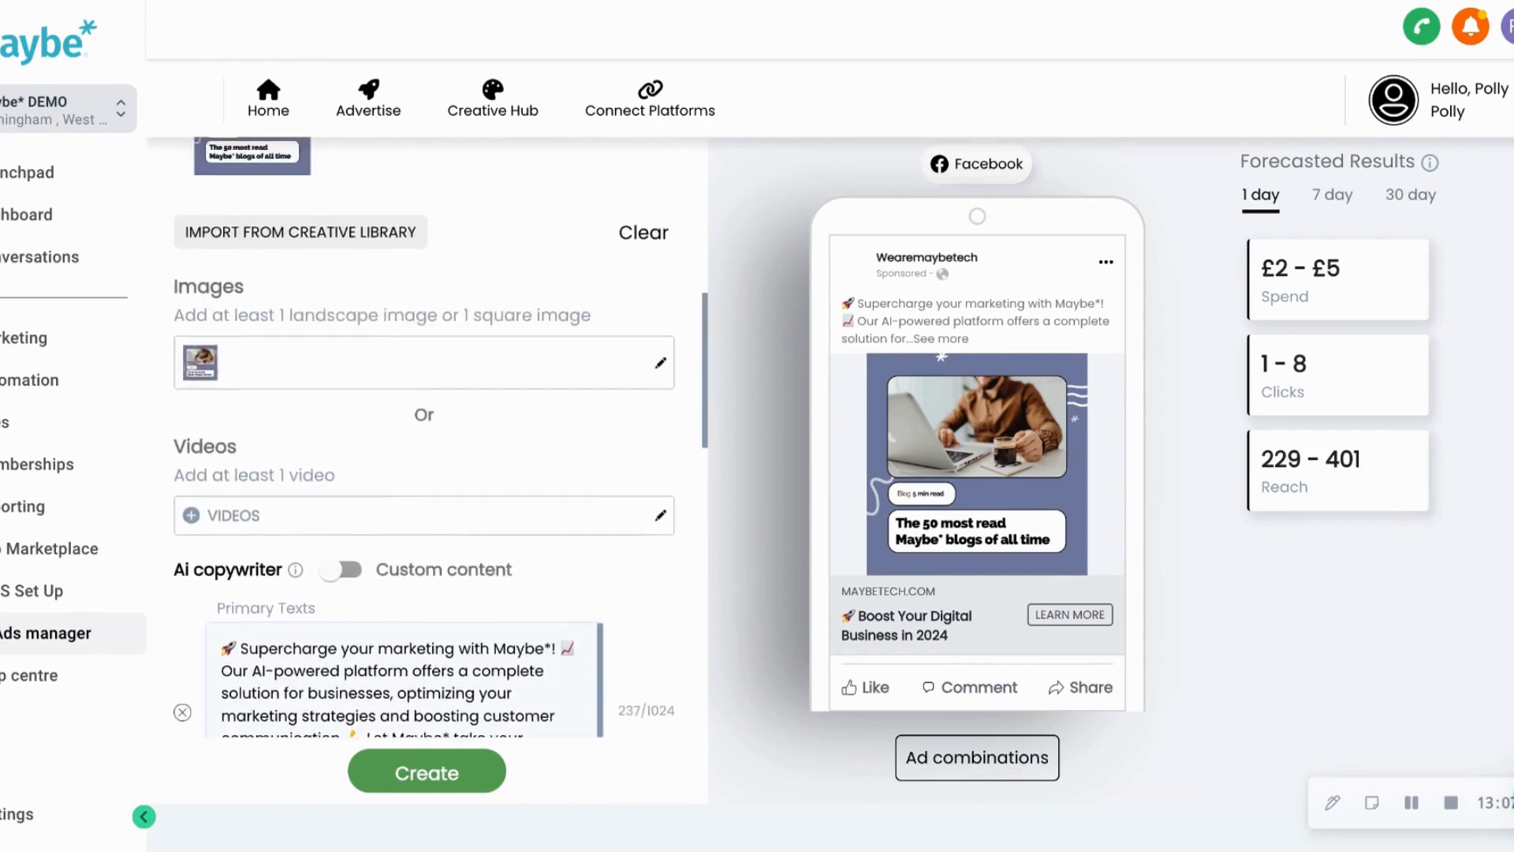
pyautogui.scroll(2, 426, 473)
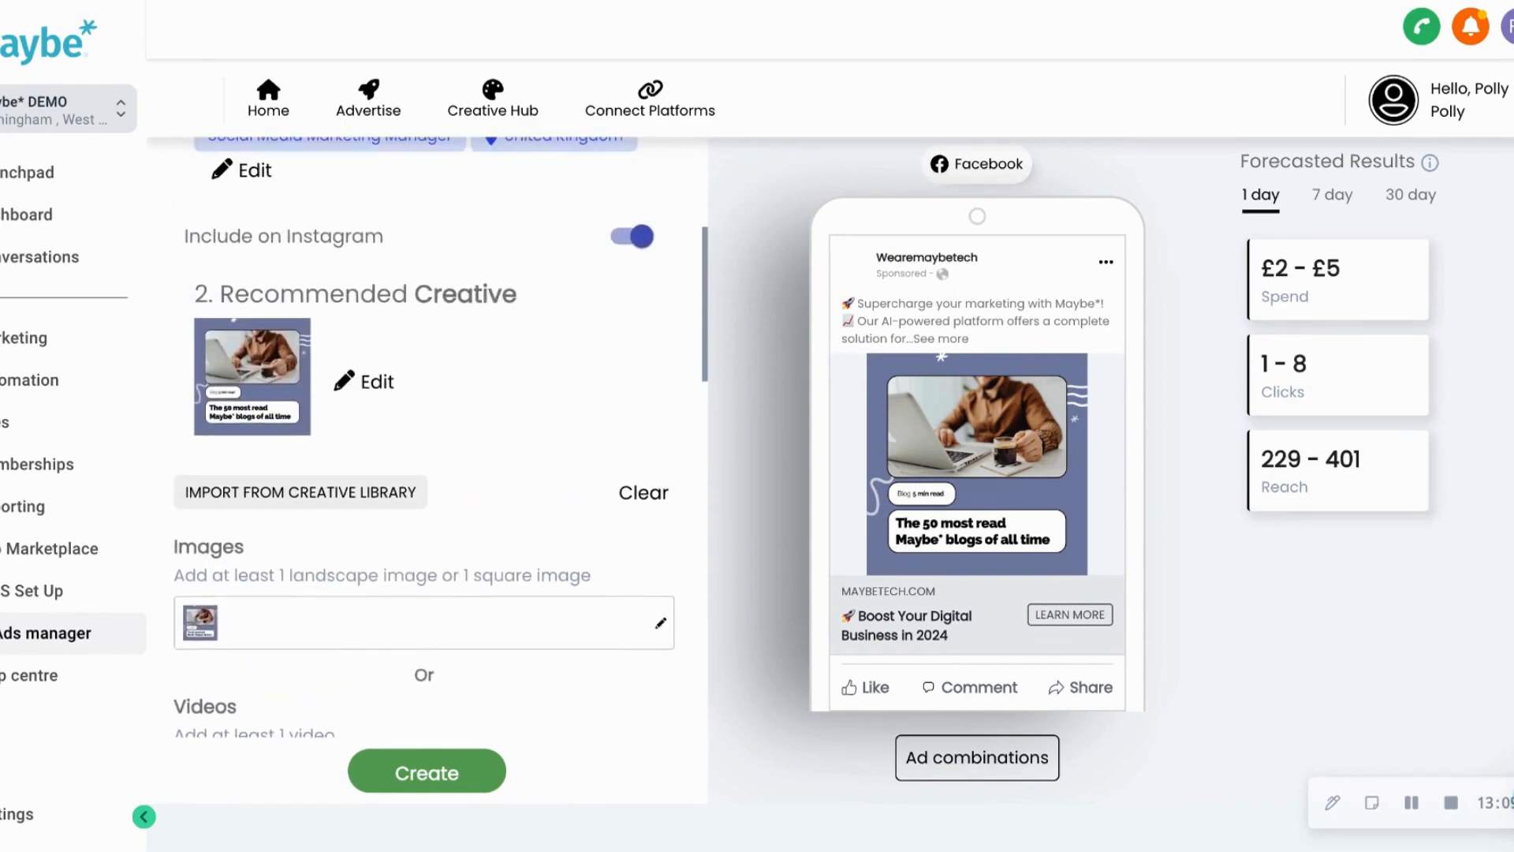
pyautogui.scroll(5, 453, 323)
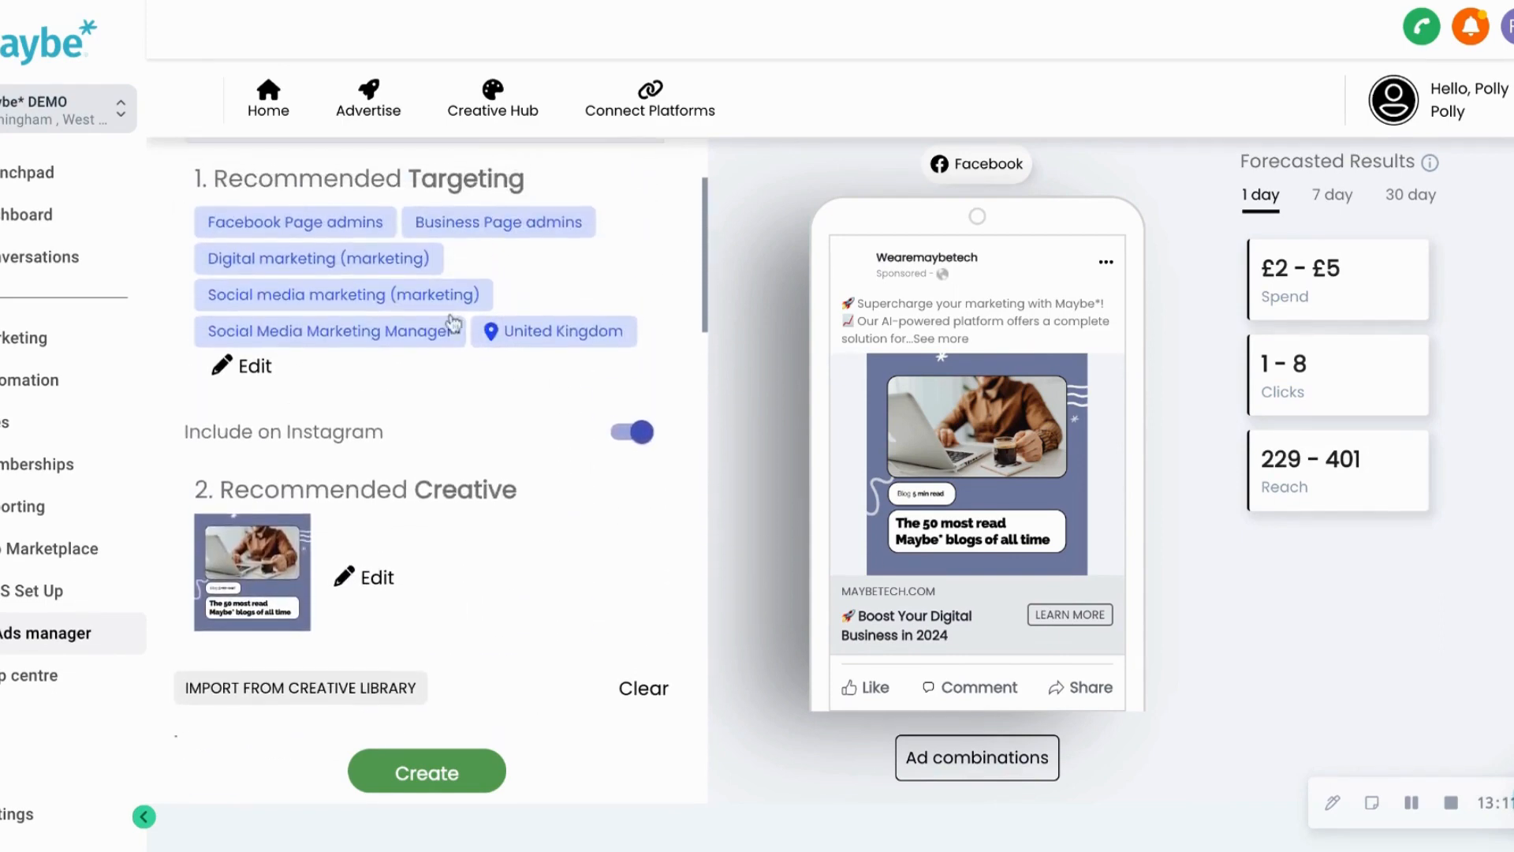
pyautogui.scroll(3, 379, 284)
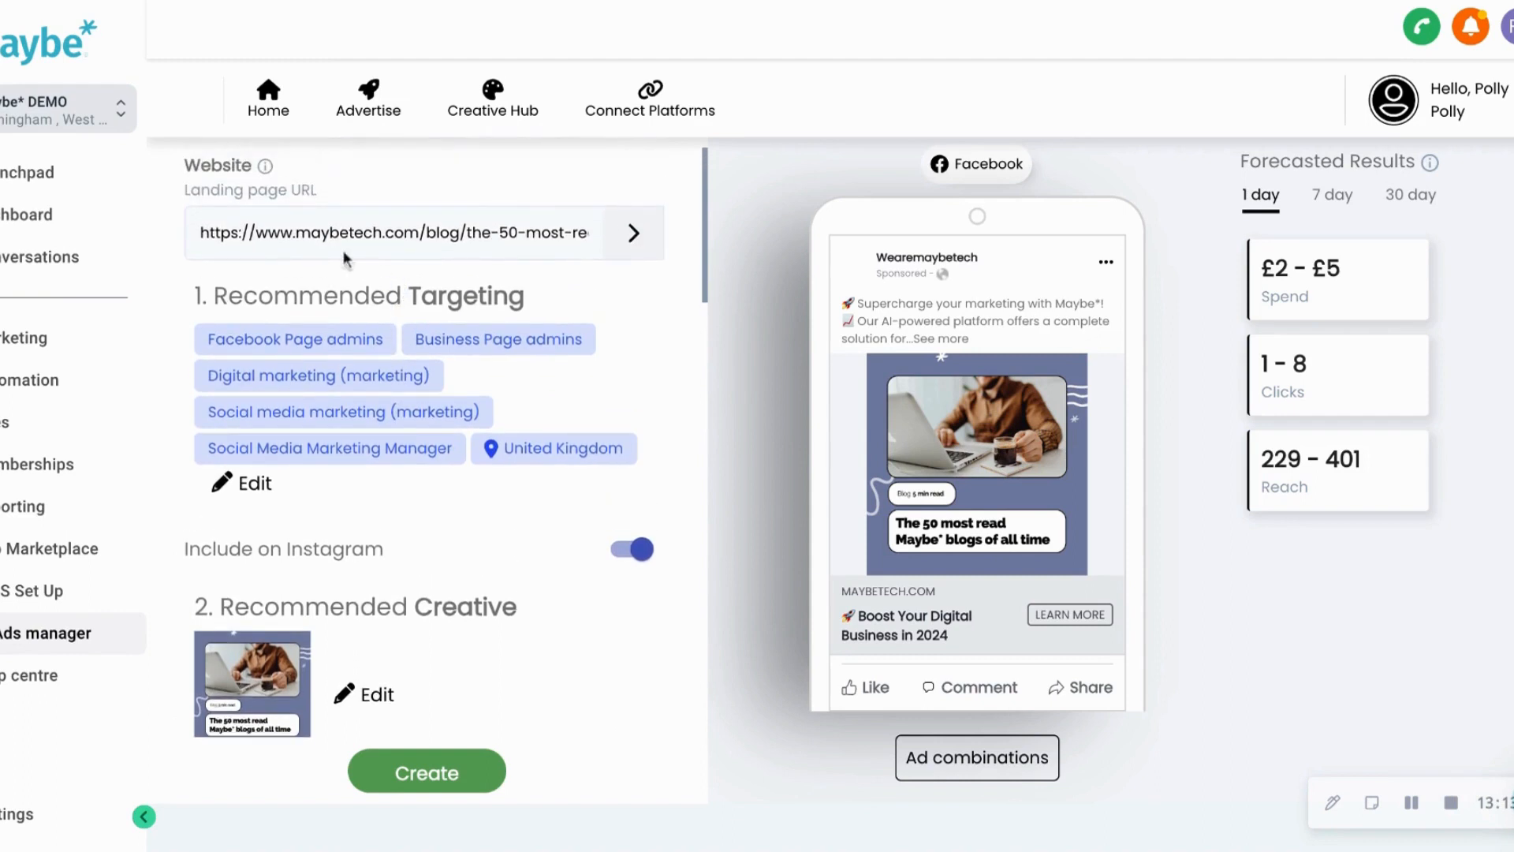
pyautogui.scroll(3, 398, 268)
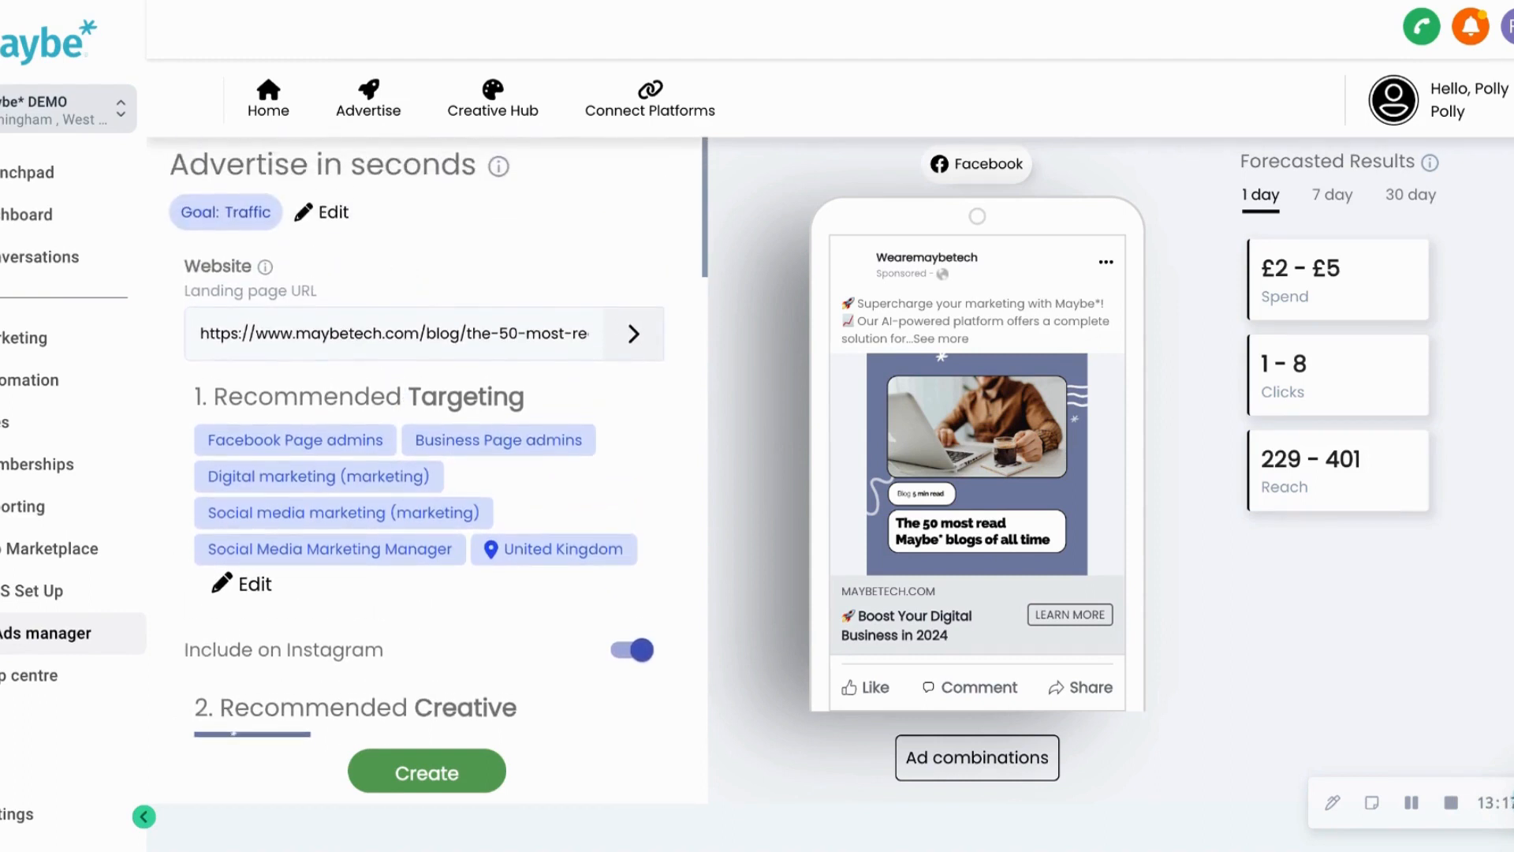
pyautogui.scroll(-18, 426, 441)
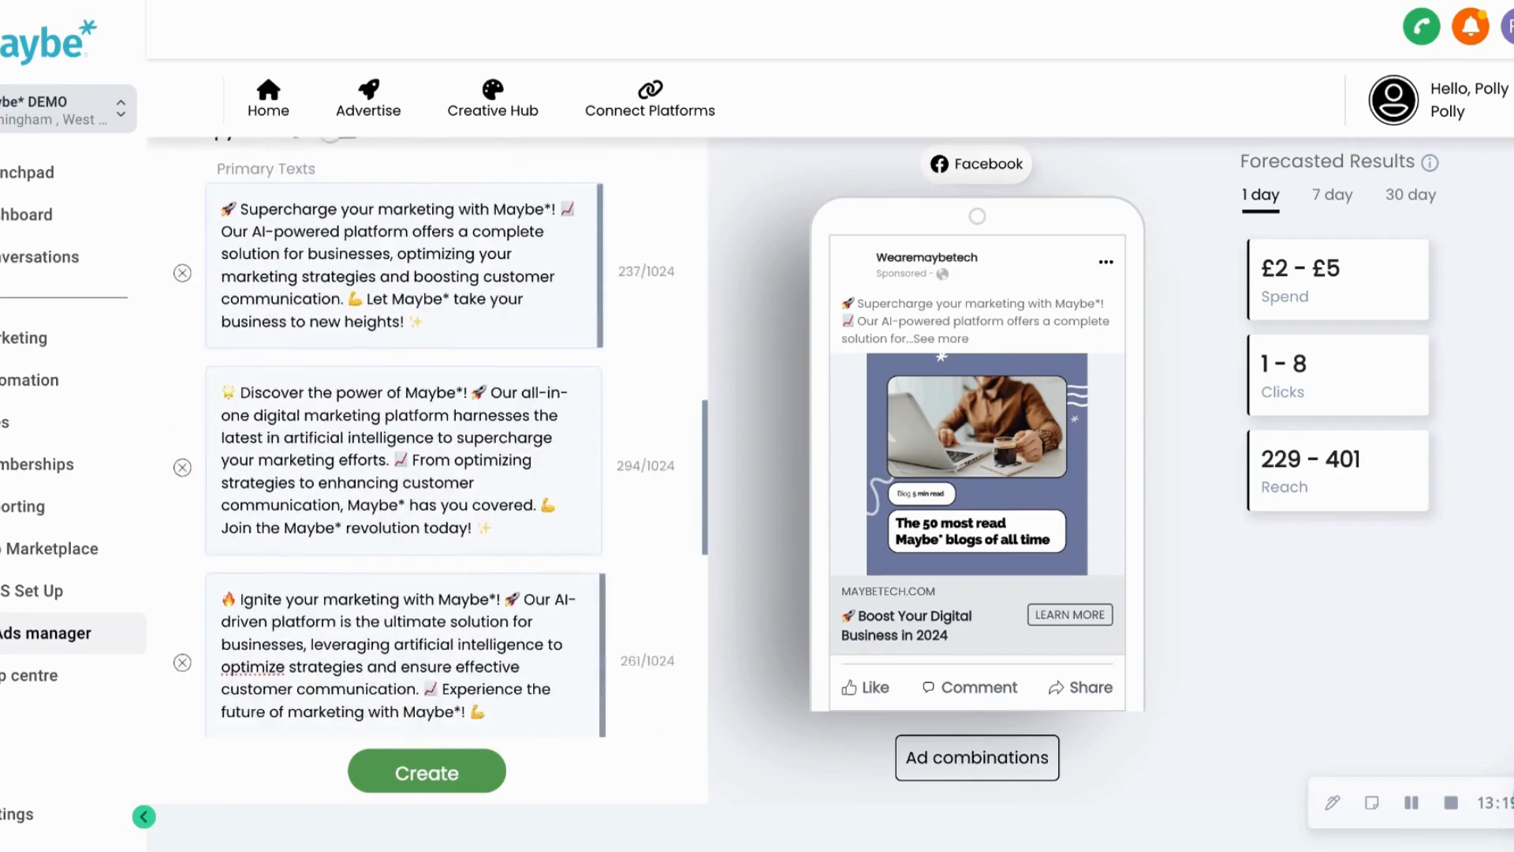
pyautogui.scroll(-5, 426, 441)
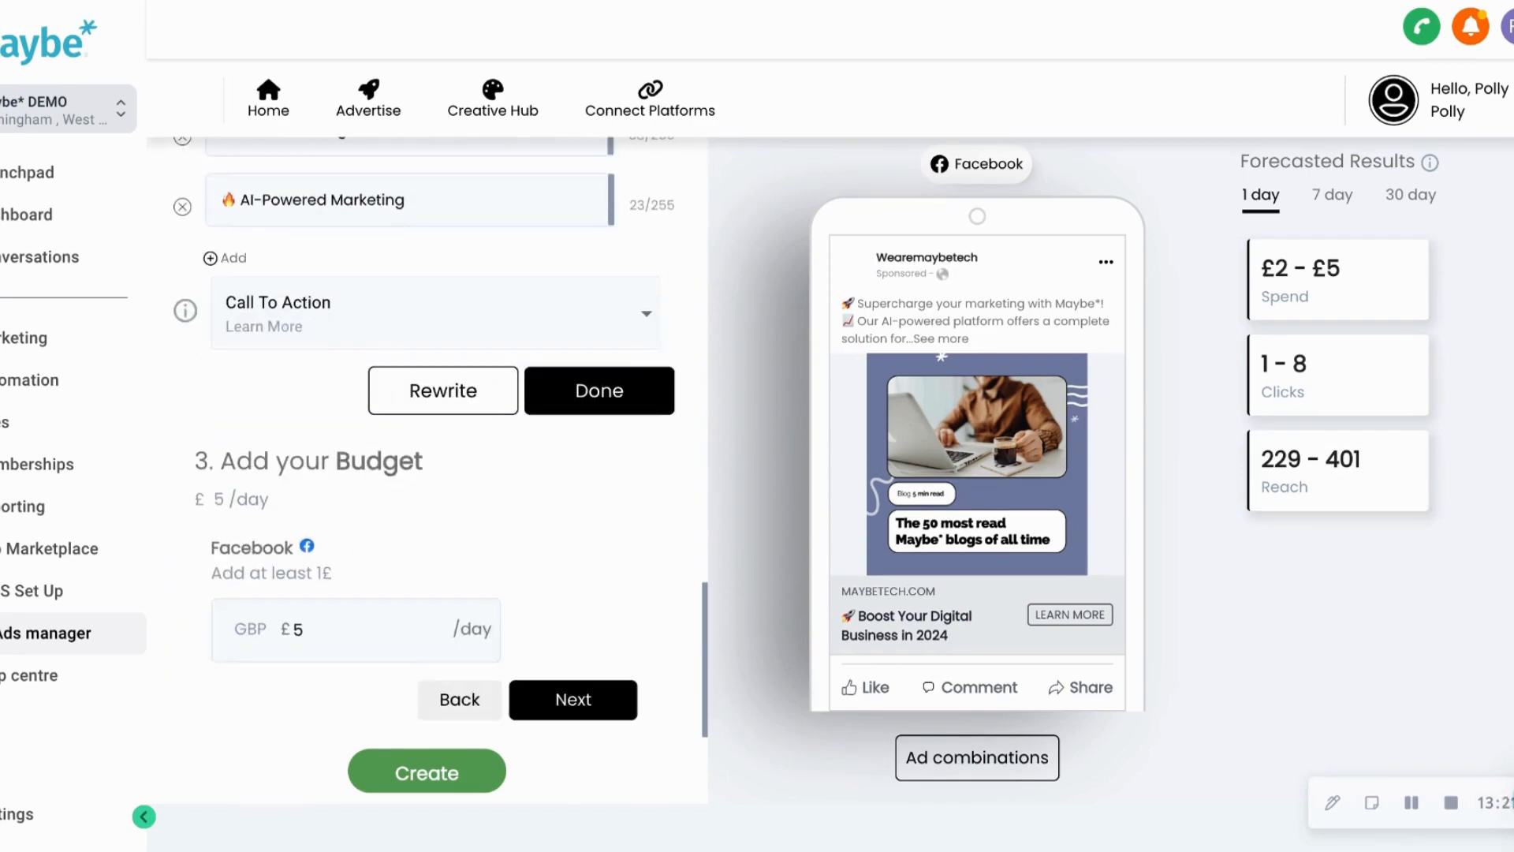
# Try to create the ad with the £5 daily Facebook budget, dismissing each notice about completing the ad content
pyautogui.click(450, 772)
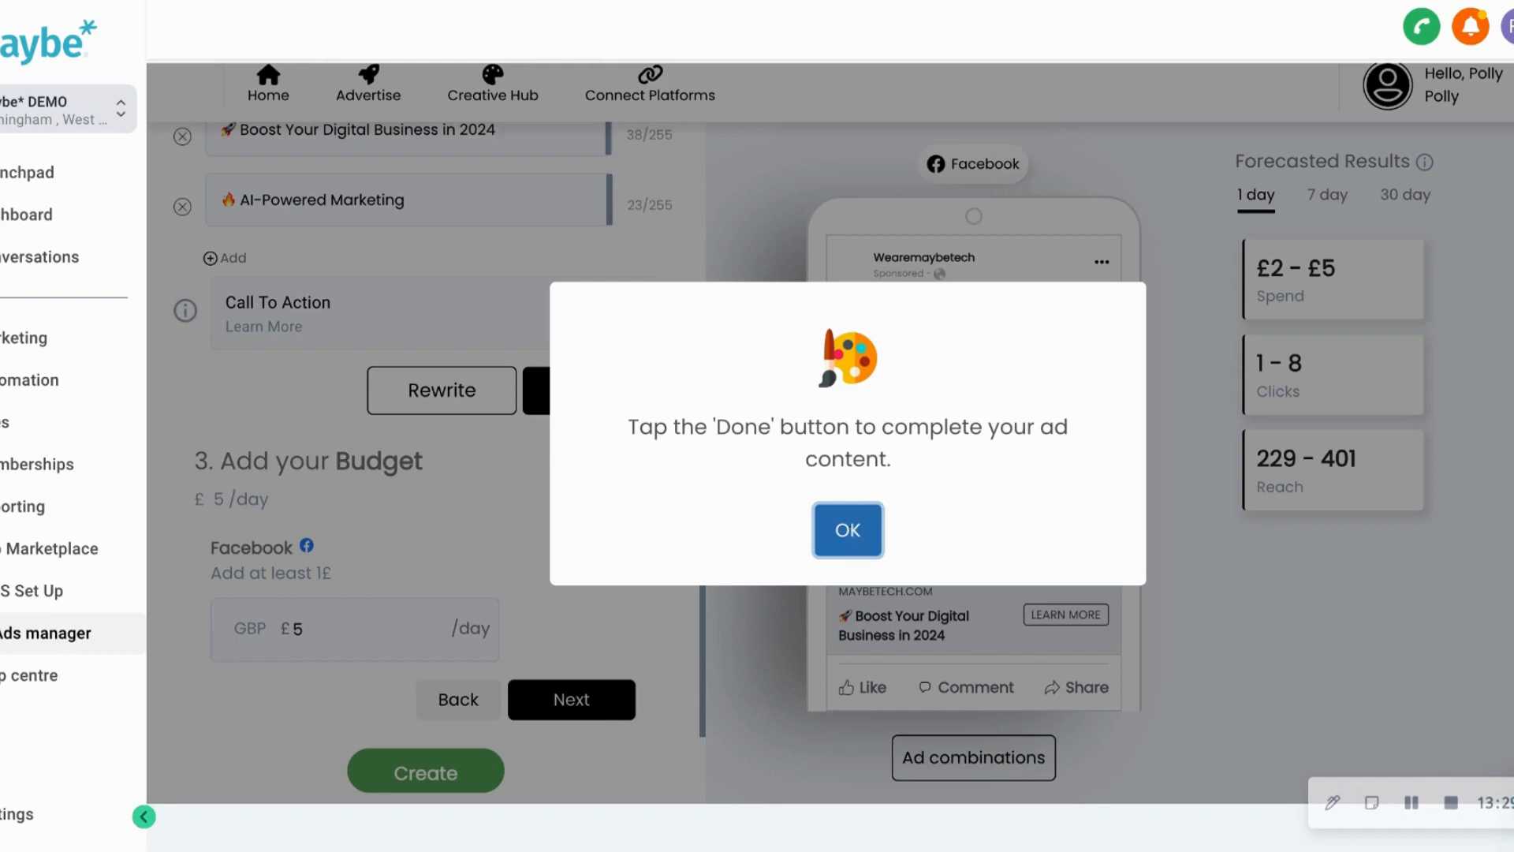
pyautogui.click(850, 532)
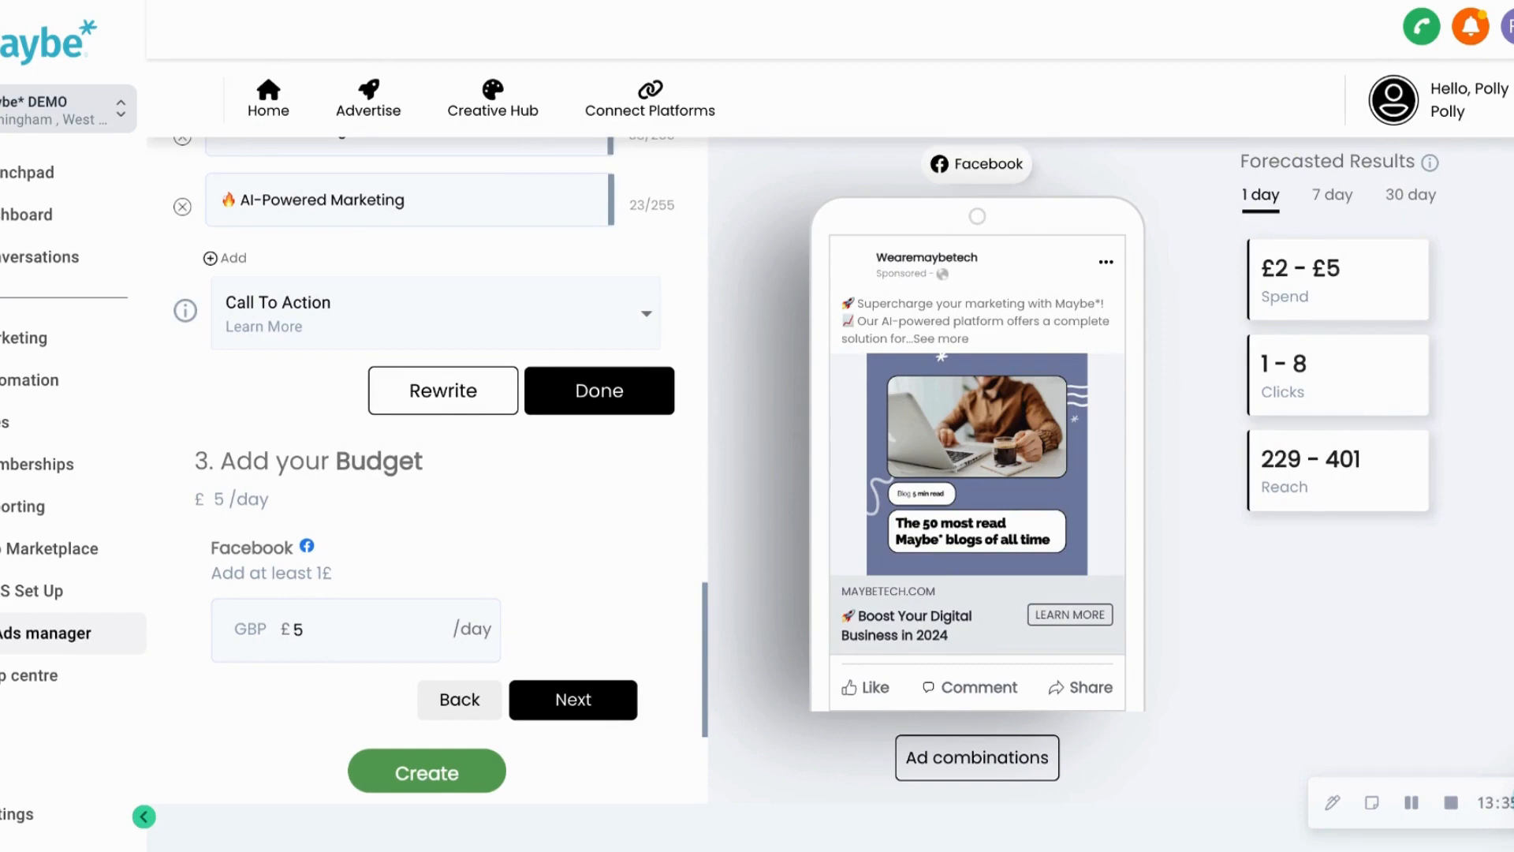
pyautogui.click(446, 777)
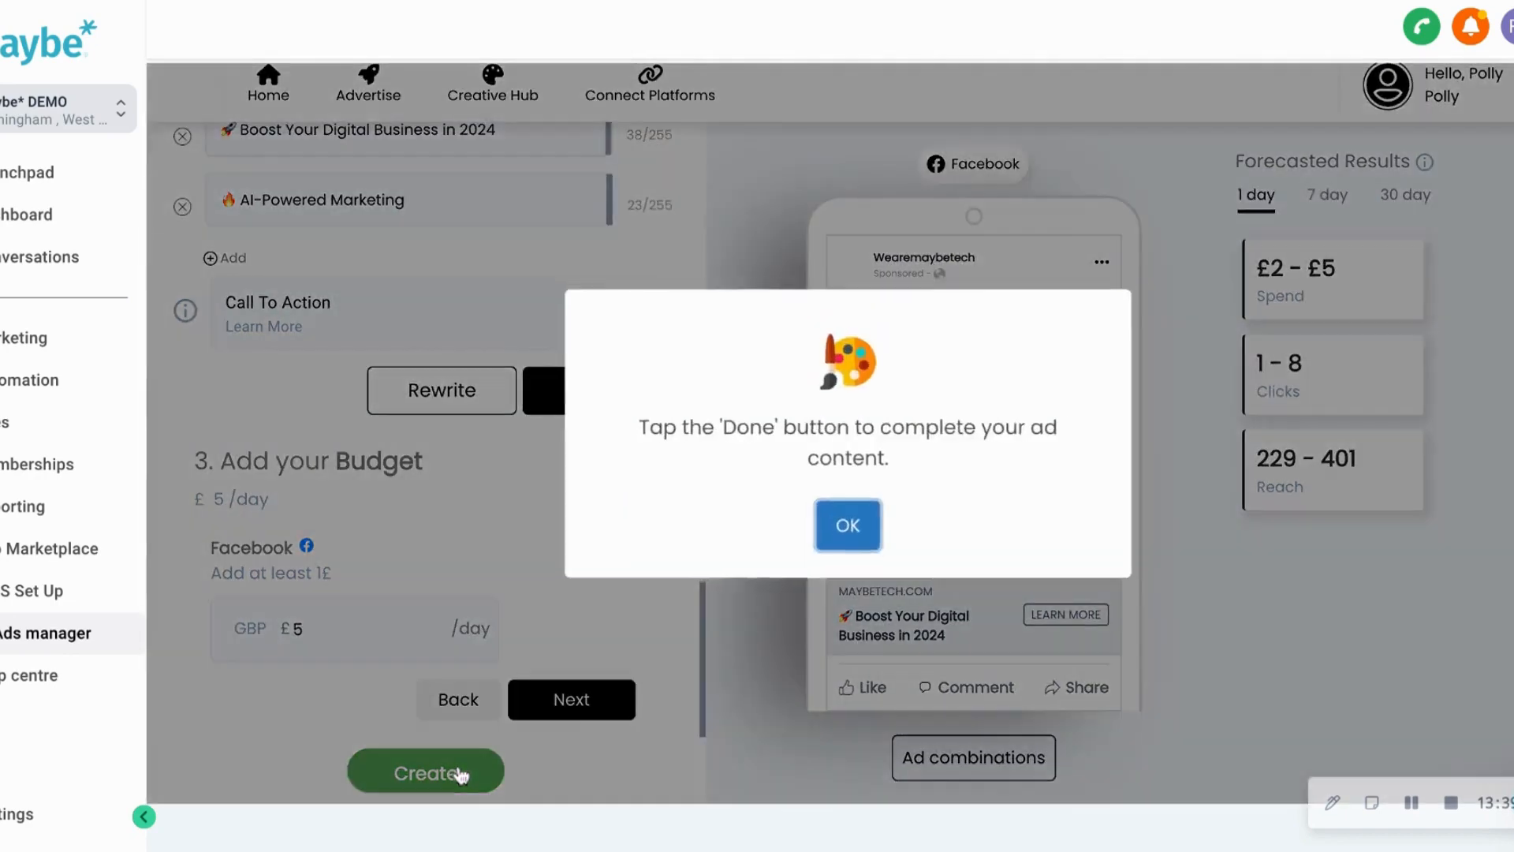
pyautogui.click(853, 531)
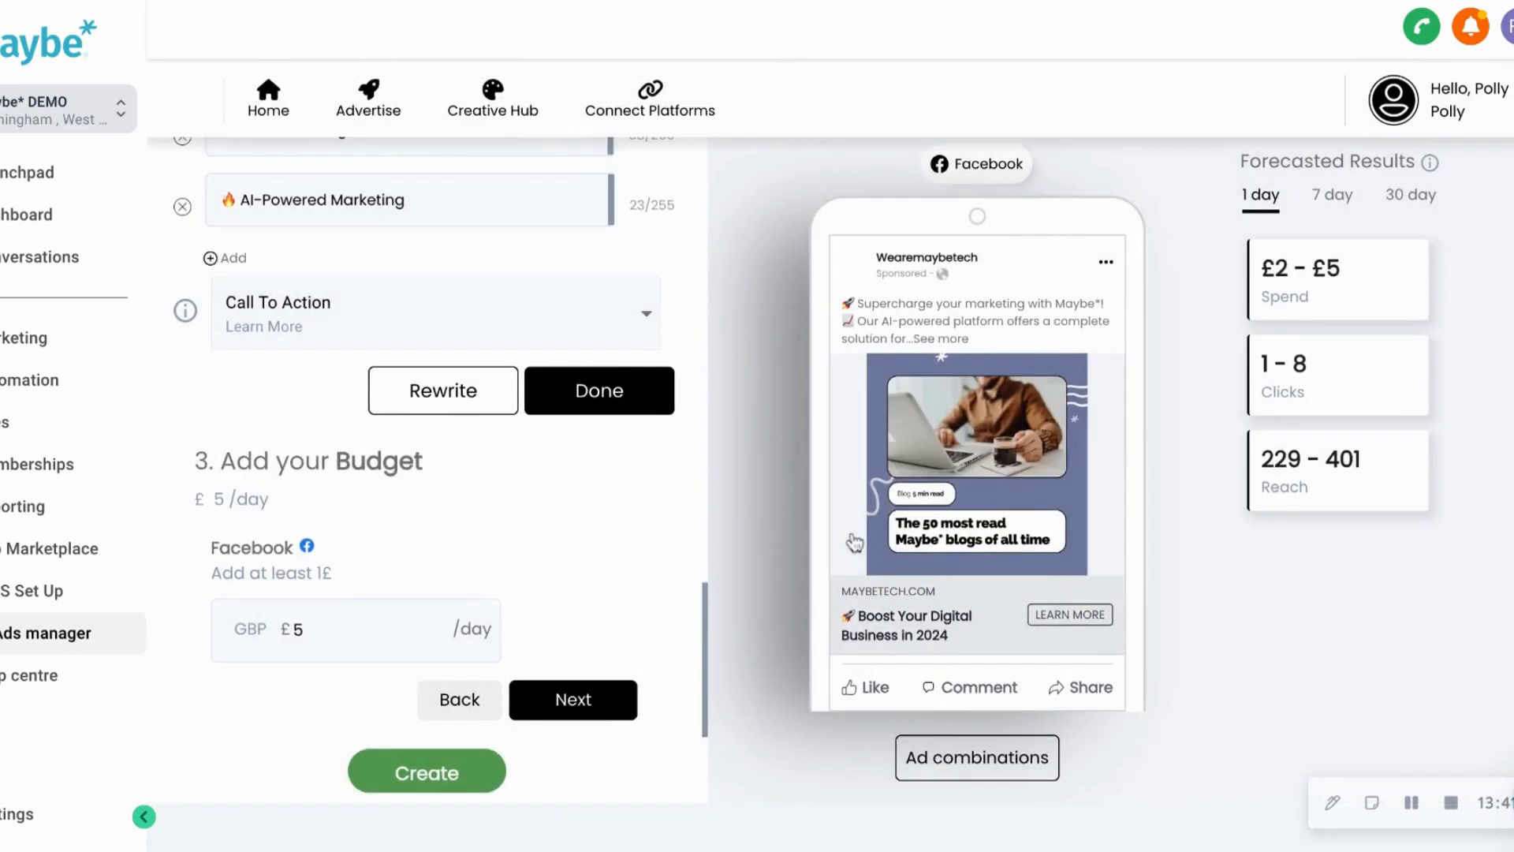
pyautogui.scroll(1, 854, 542)
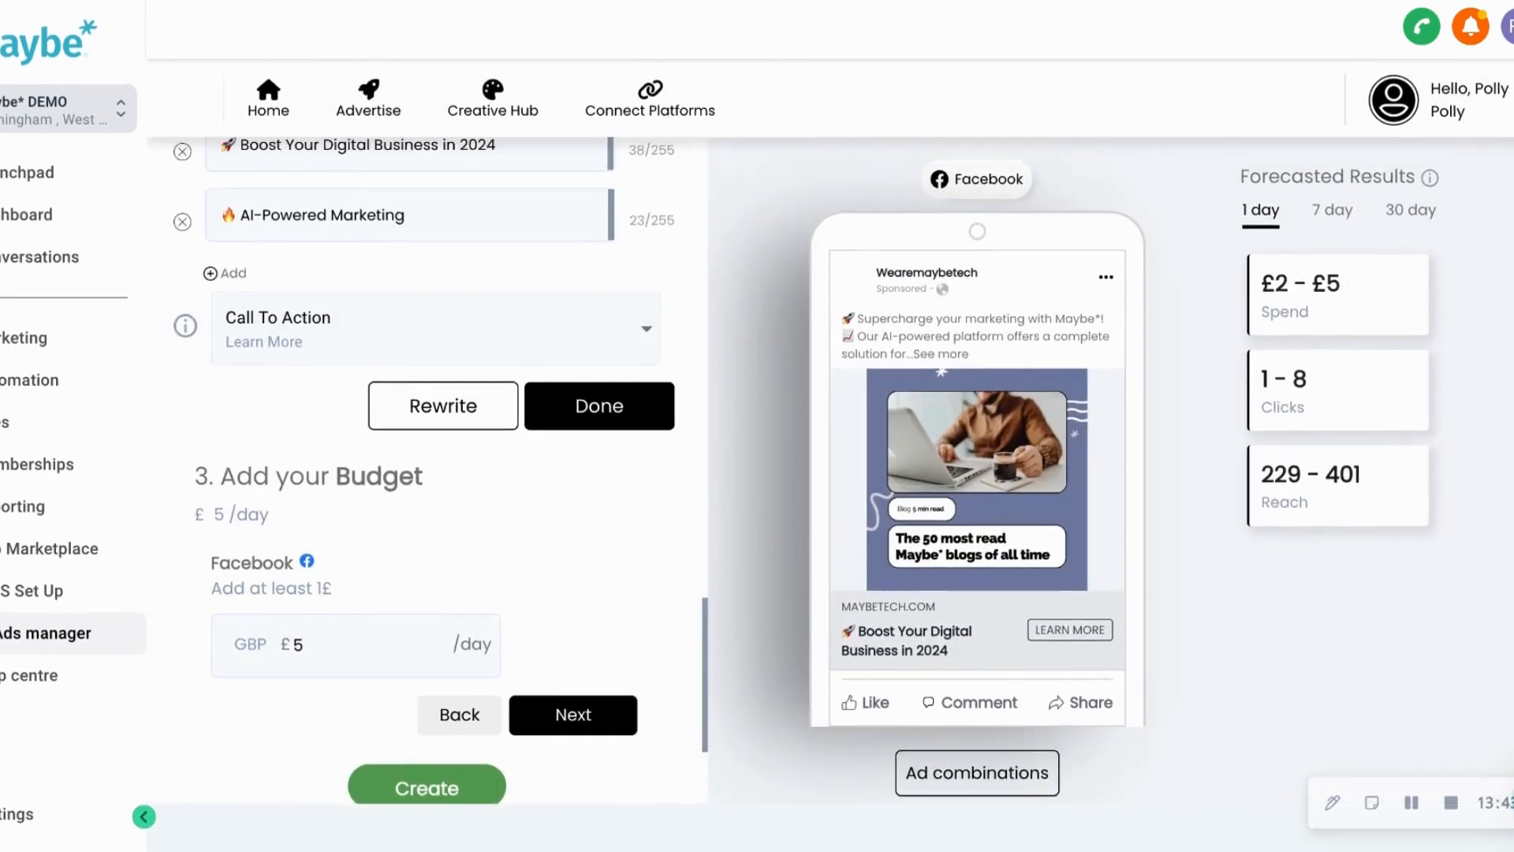
pyautogui.scroll(-1, 807, 469)
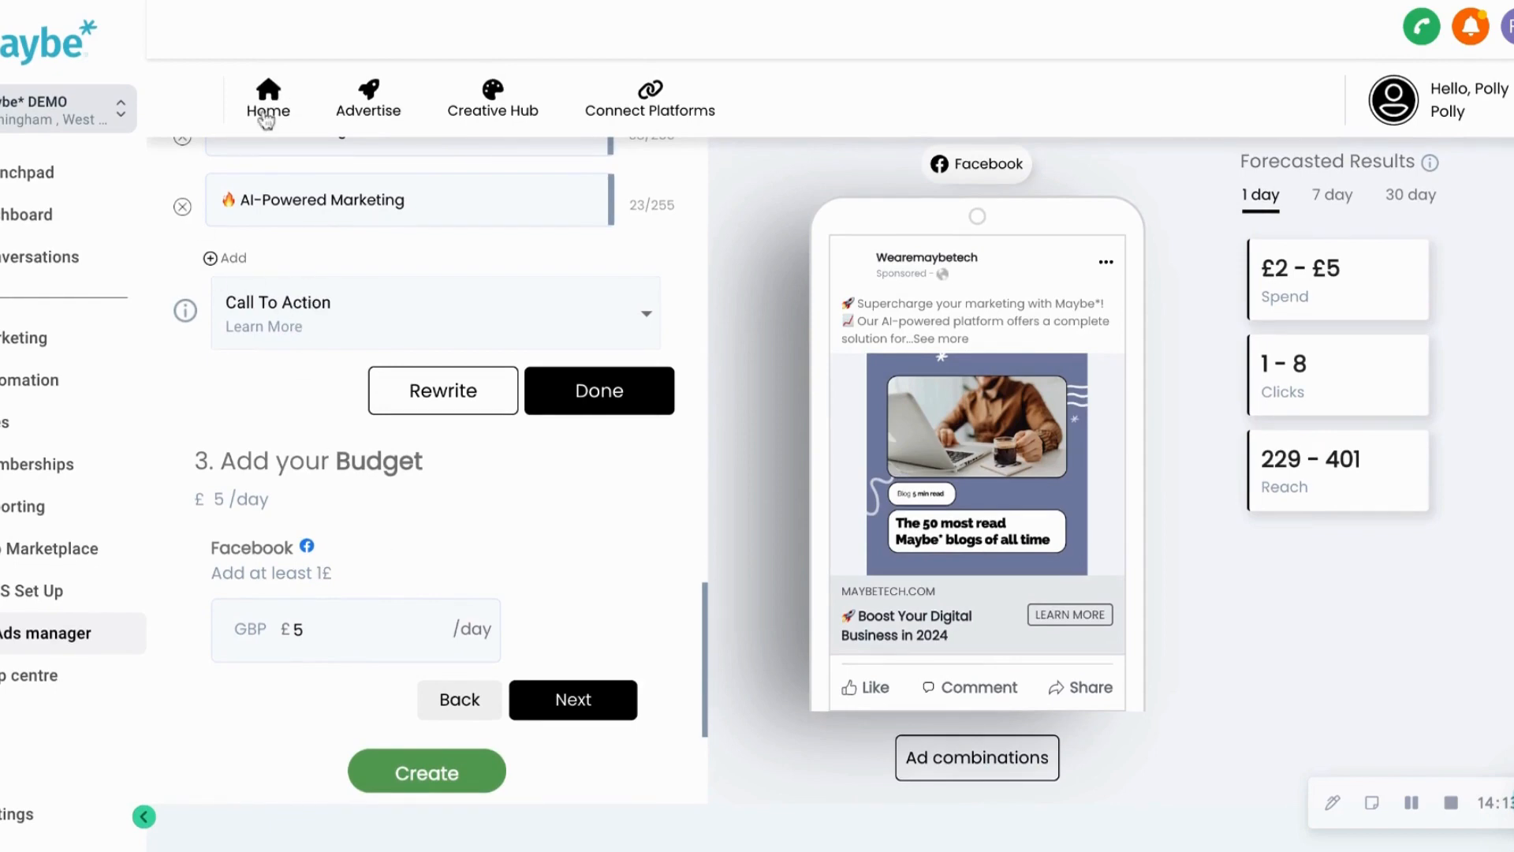
# Open the advertising overview and look through the recent Facebook and Instagram ads
pyautogui.click(360, 119)
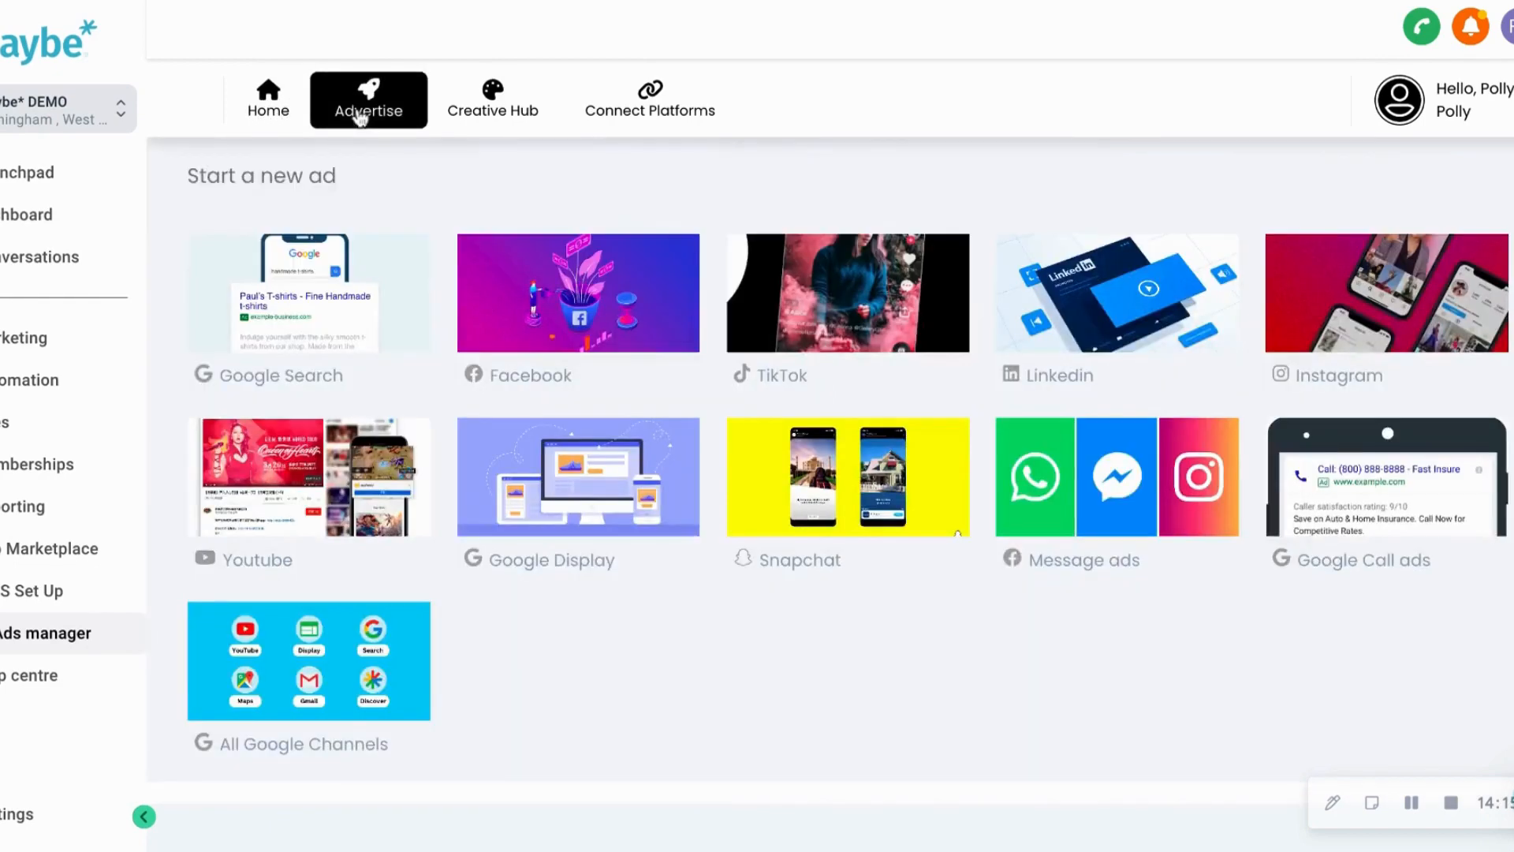
pyautogui.scroll(-5, 490, 557)
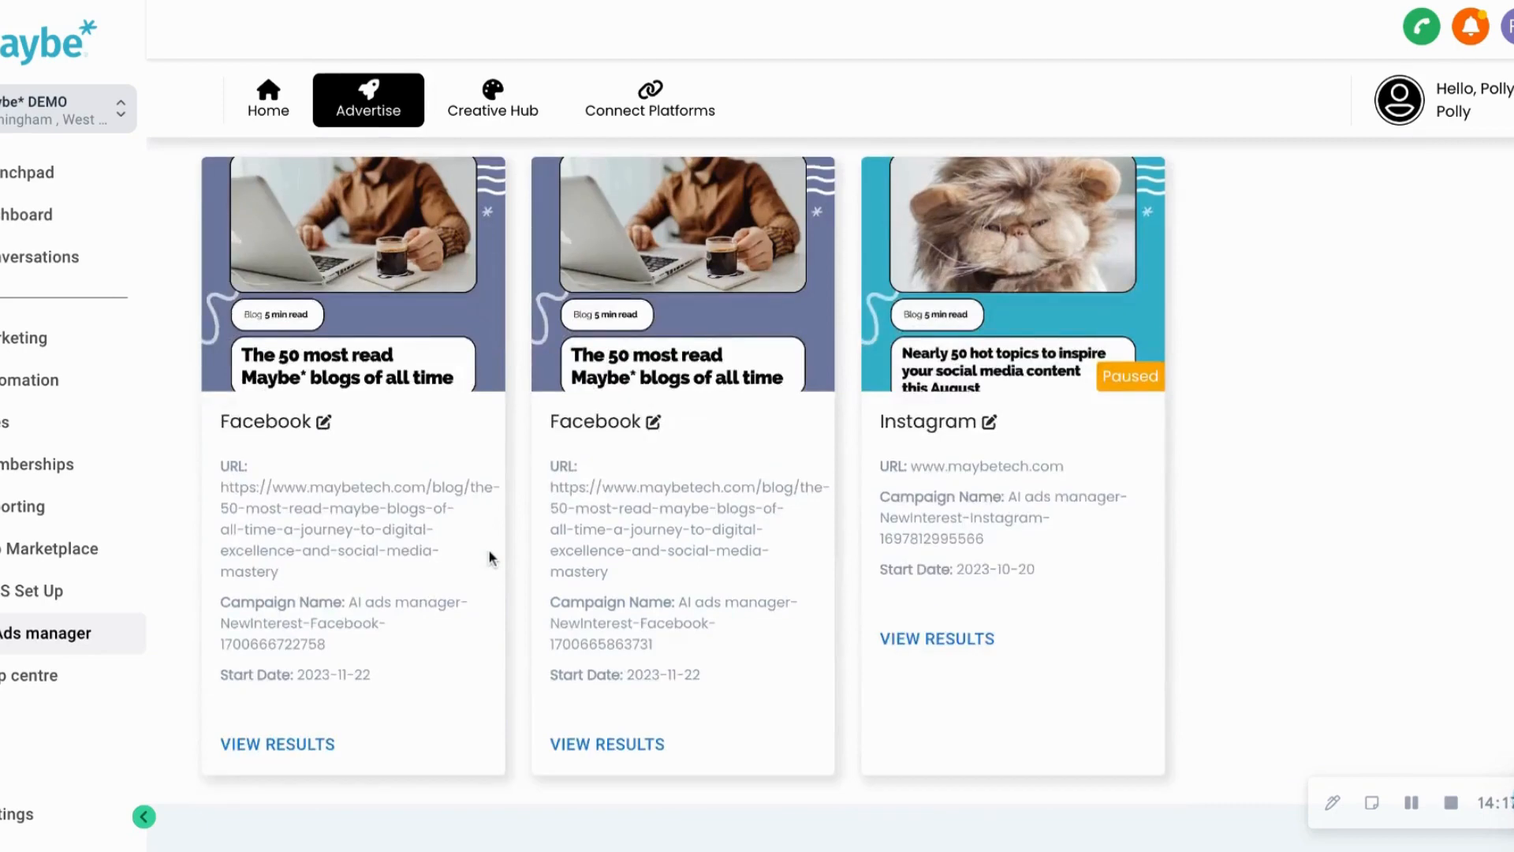
pyautogui.scroll(2, 490, 558)
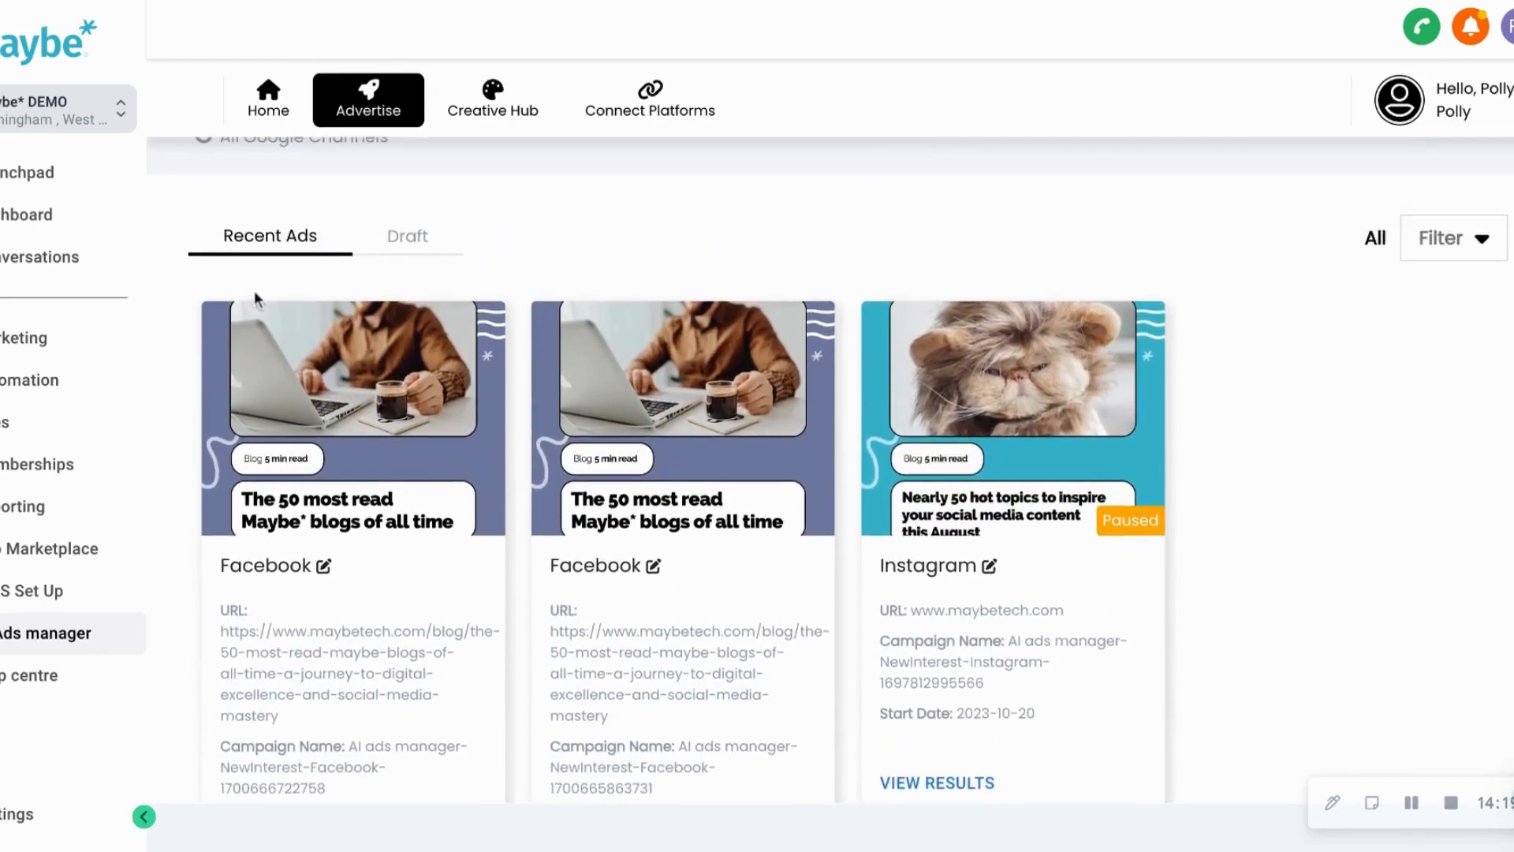